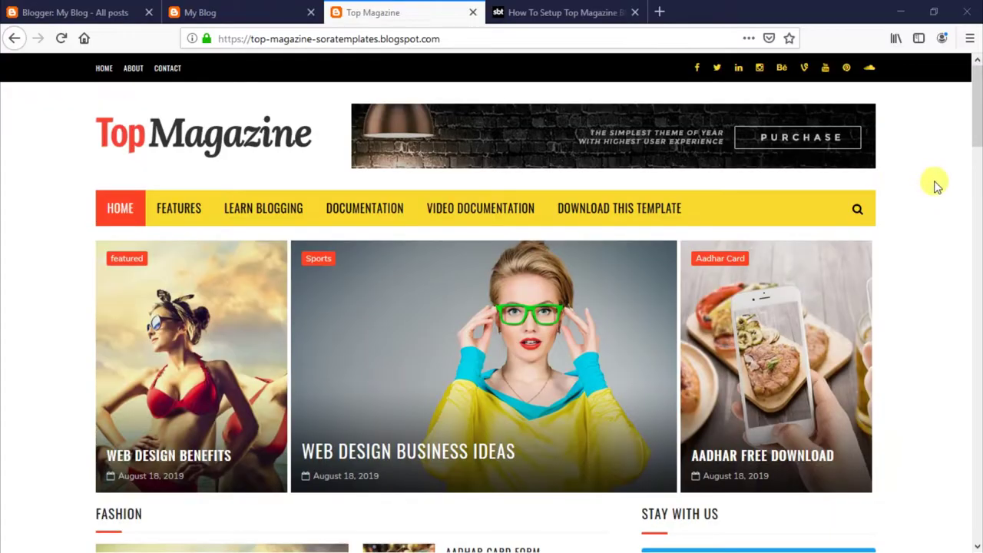
Look through the Top Magazine demo homepage from its header to the Business section and back
scroll(937, 186, "down", 14)
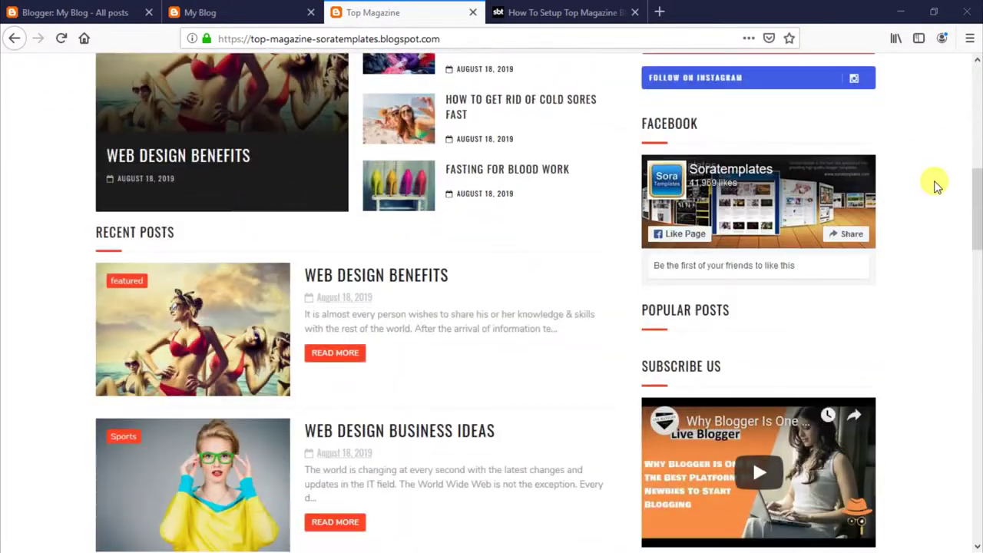
scroll(936, 186, "down", 10)
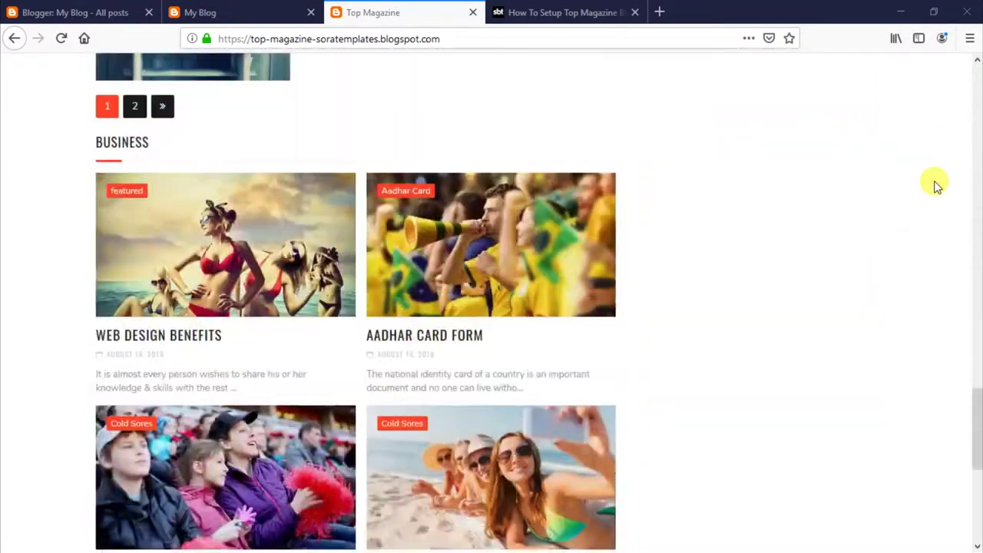
scroll(937, 185, "up", 5)
scroll(937, 186, "up", 20)
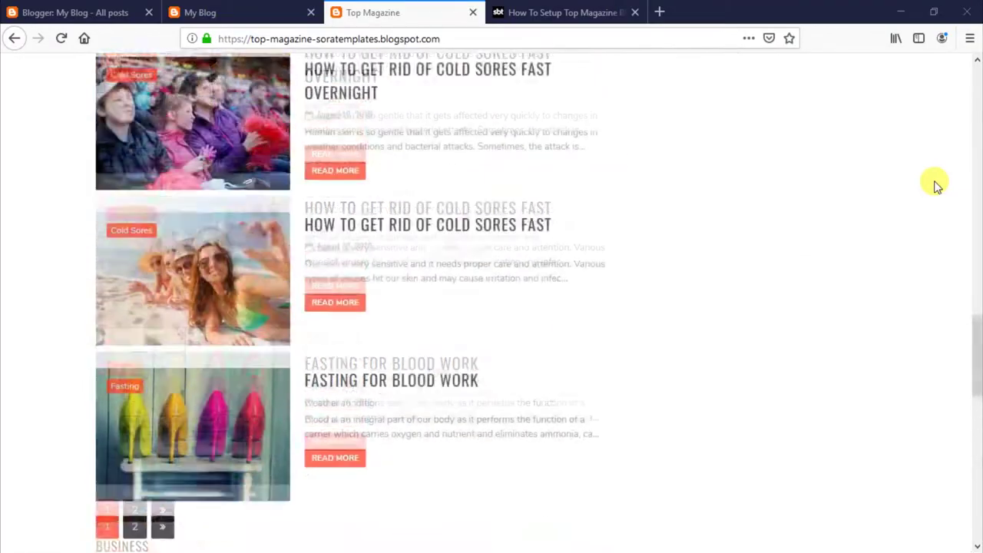
scroll(937, 186, "up", 2)
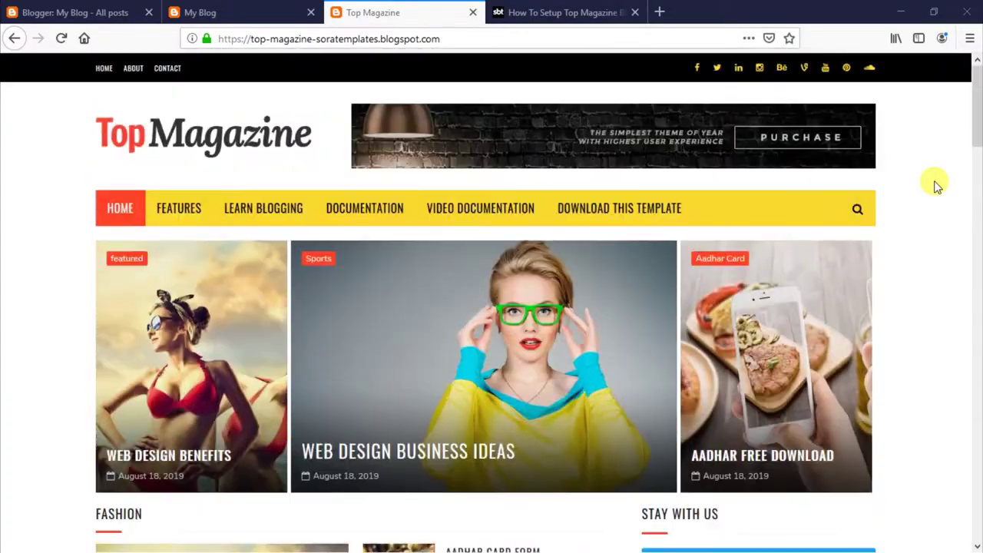
Switch to the Top Magazine template setup guide and read its Top Navigation instructions
left_click(564, 8)
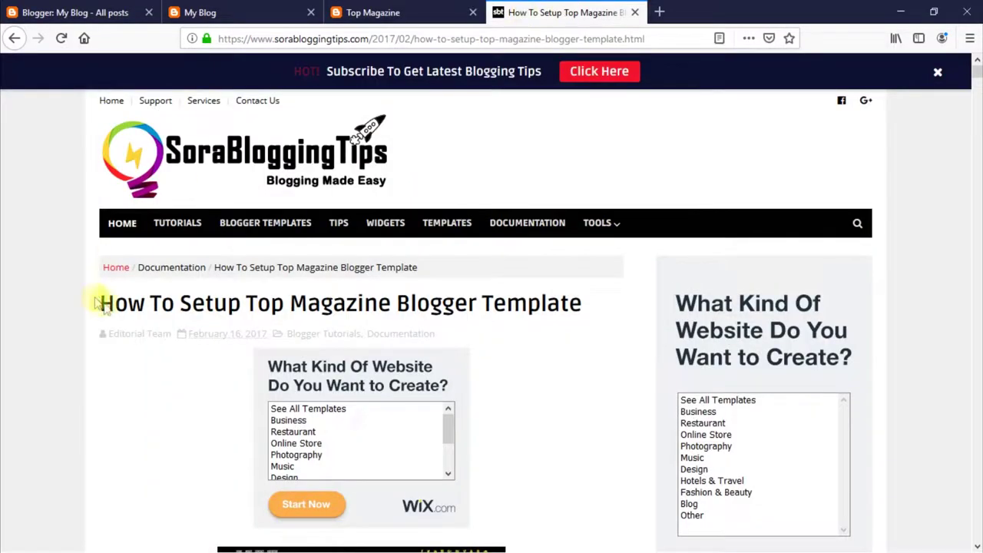
left_click_drag(101, 299, 570, 296)
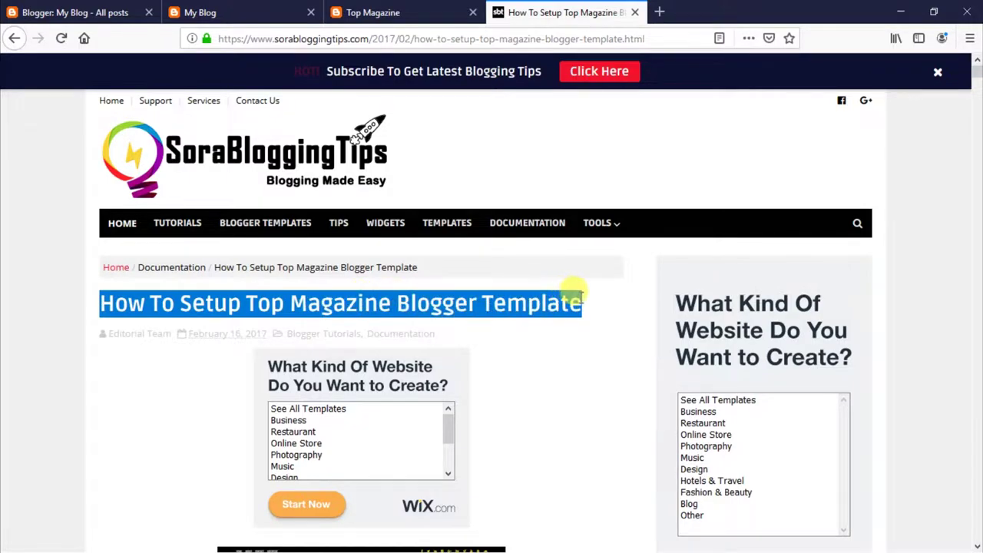
left_click(480, 301)
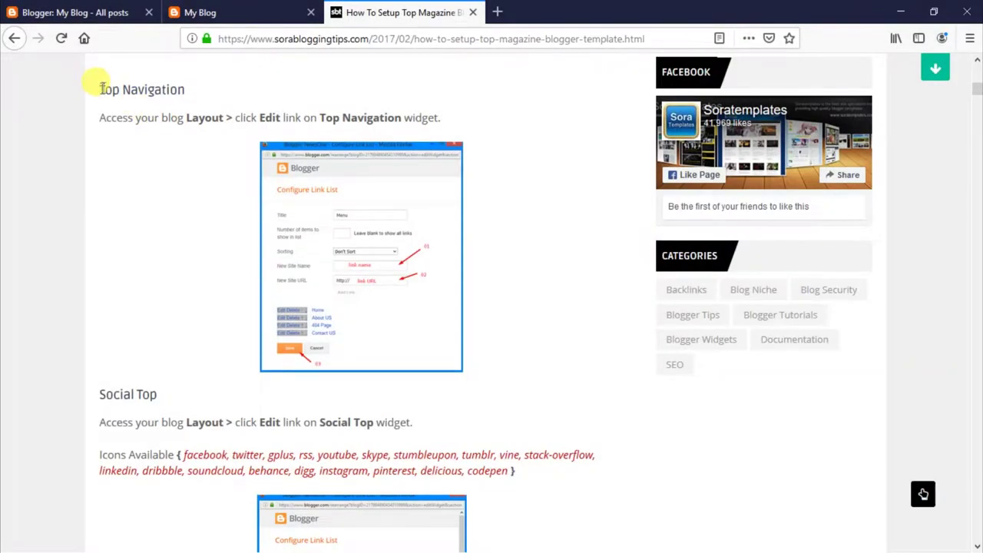
left_click_drag(102, 87, 184, 87)
left_click(161, 88)
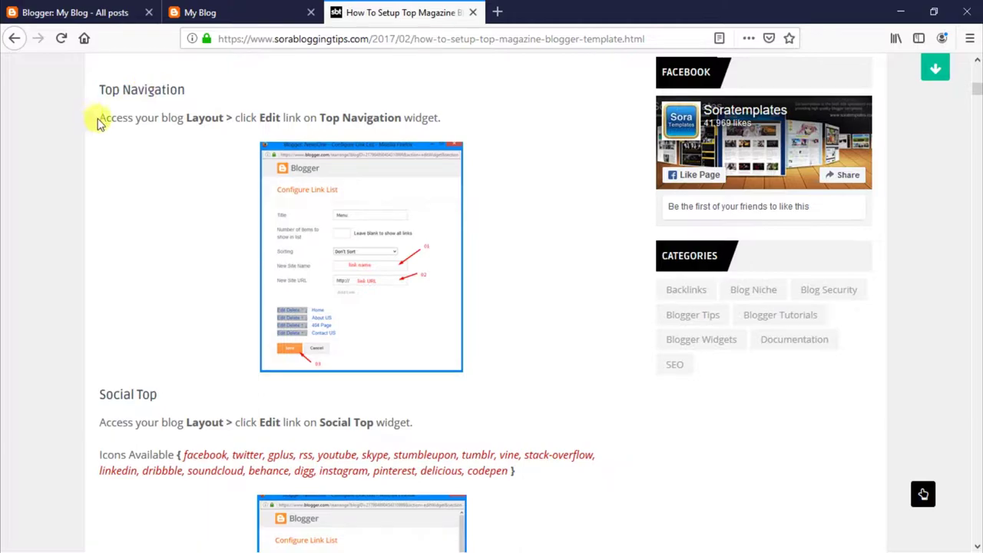
left_click_drag(101, 119, 448, 119)
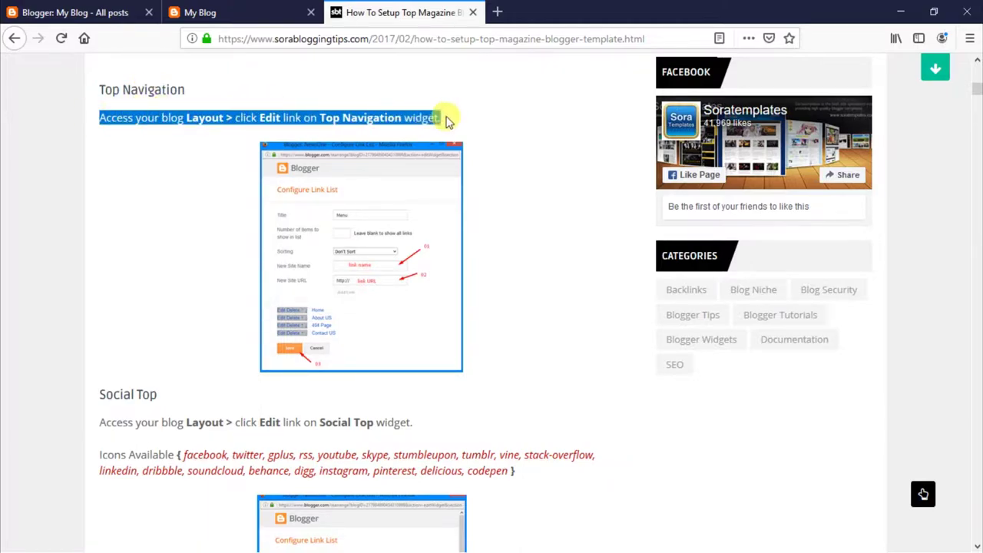
left_click(394, 121)
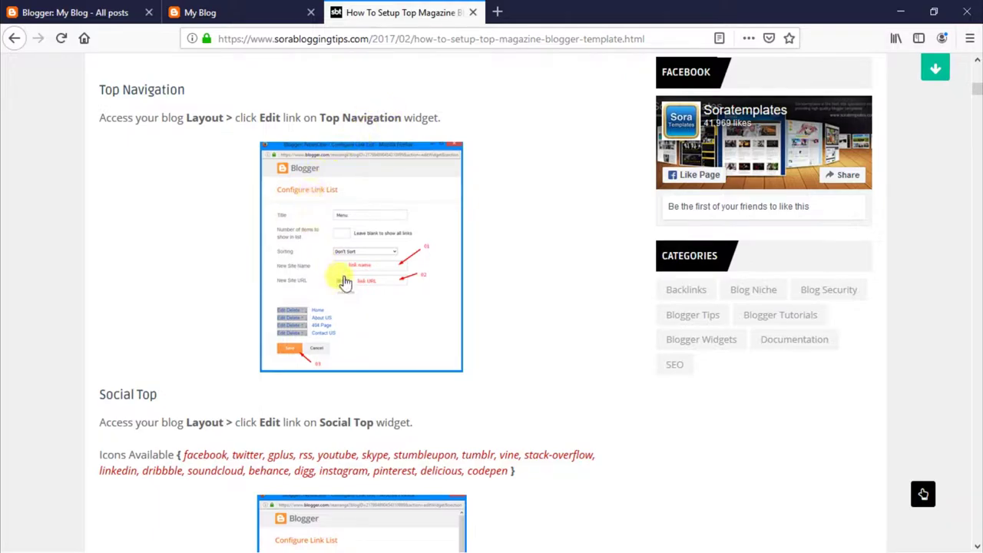
left_click(92, 12)
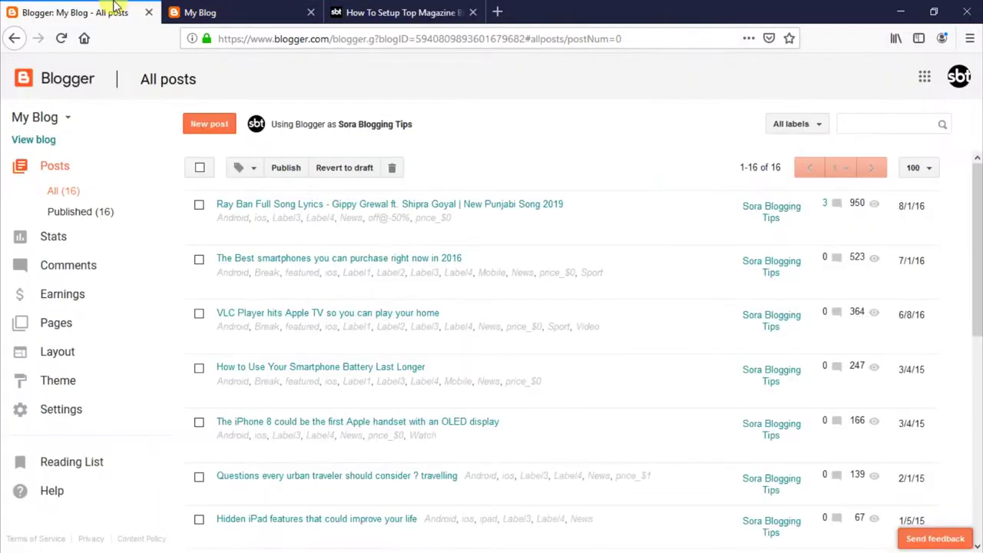
left_click(48, 354)
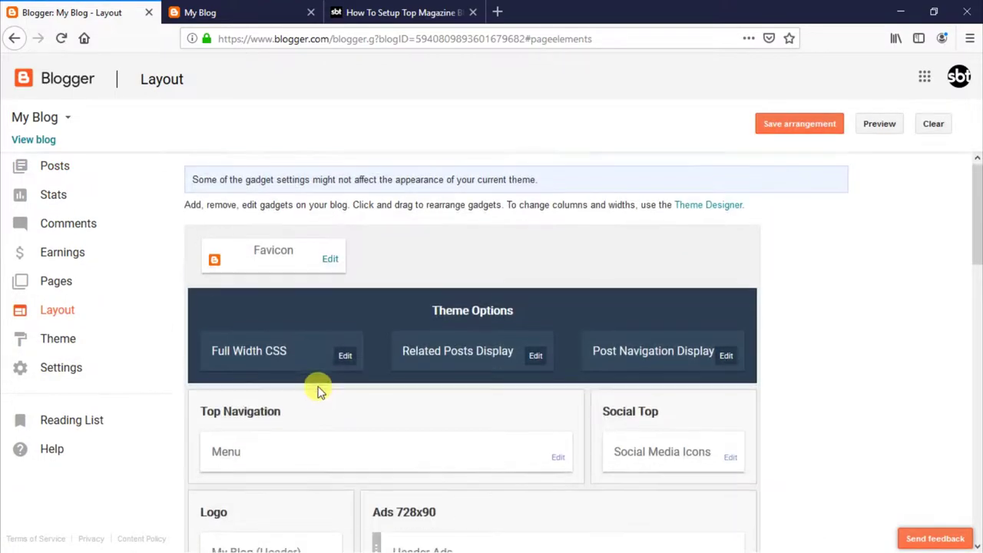
scroll(318, 389, "down", 2)
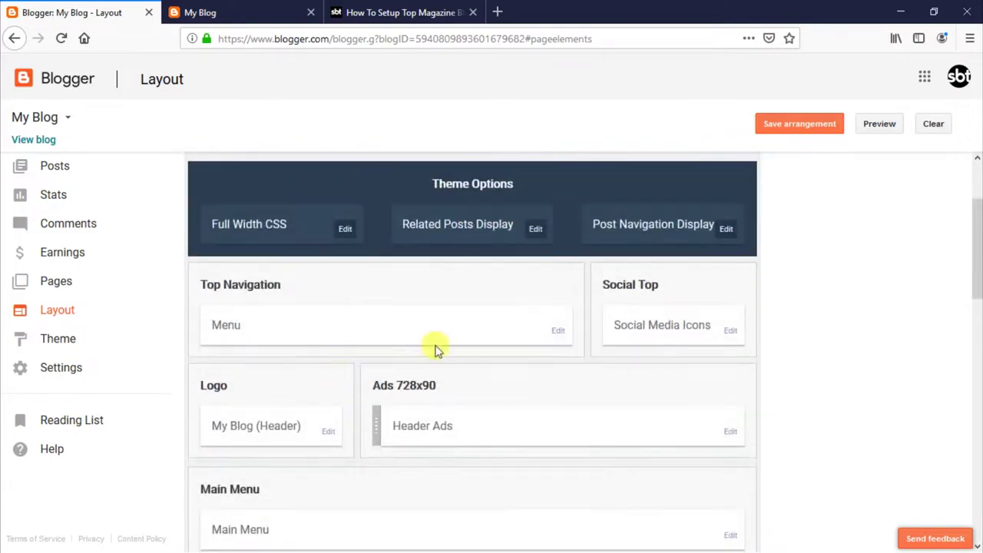
left_click(558, 330)
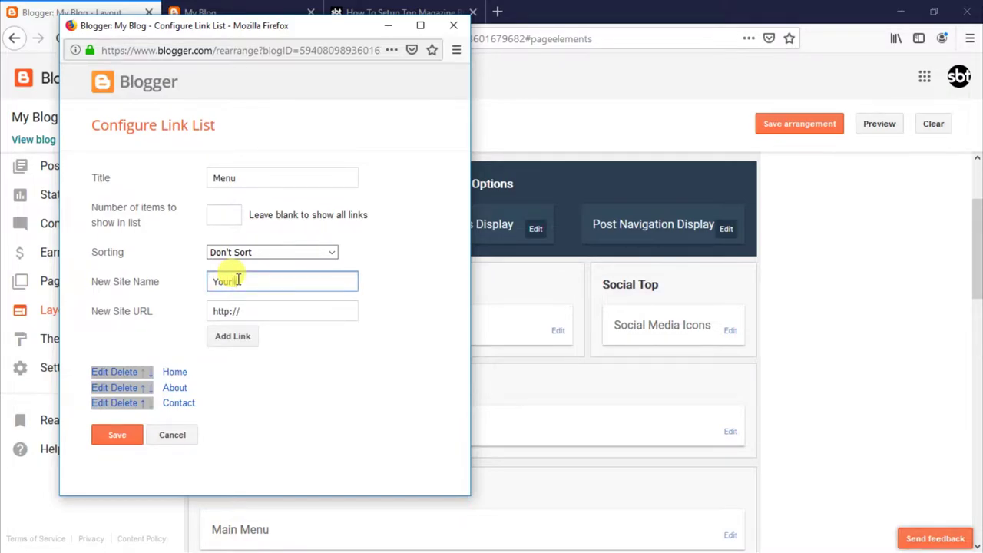
left_click(238, 279)
type("Yourlink")
left_click(256, 311)
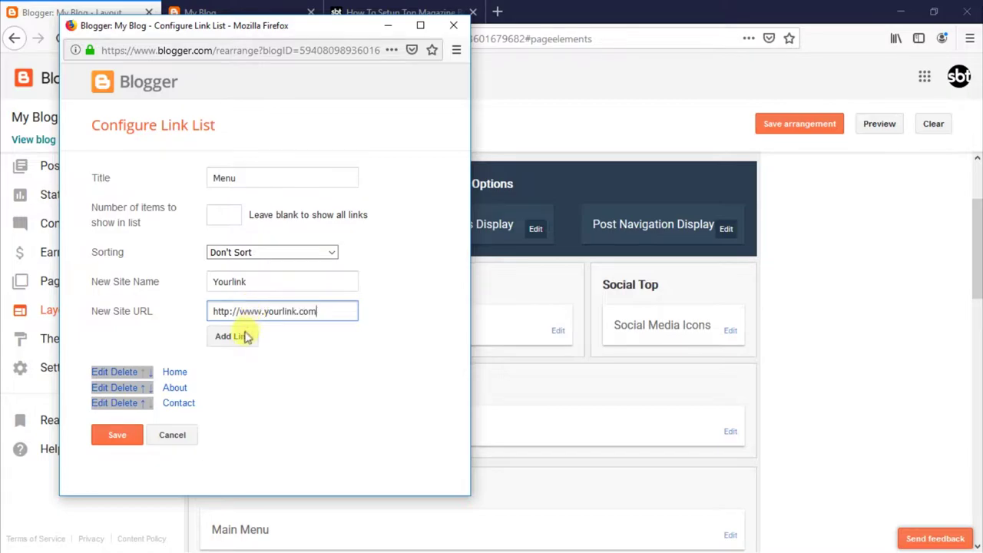
left_click(243, 336)
Move the Yourlink entry to the end of the link list, save the Menu widget and reload the blog
left_click(149, 373)
left_click(149, 388)
left_click(149, 403)
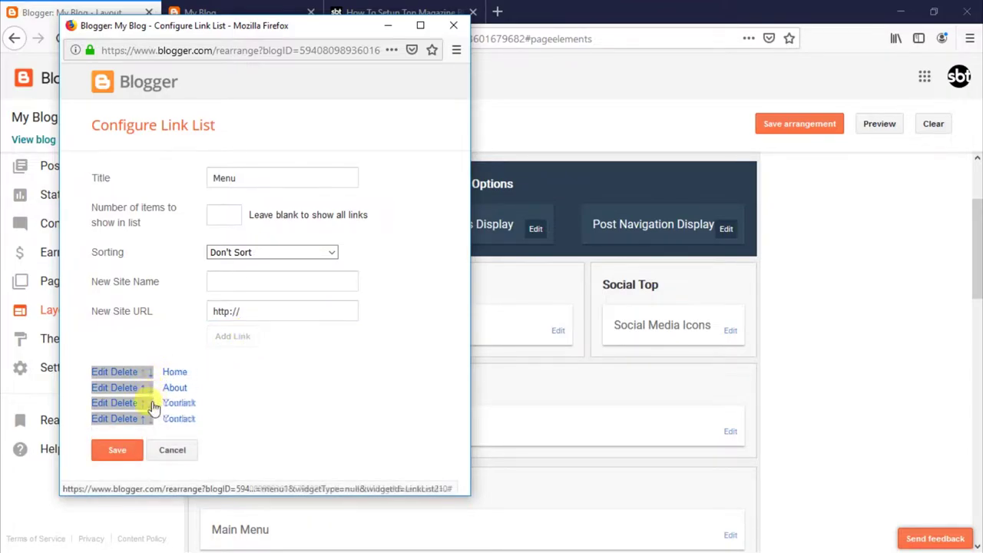
left_click(136, 454)
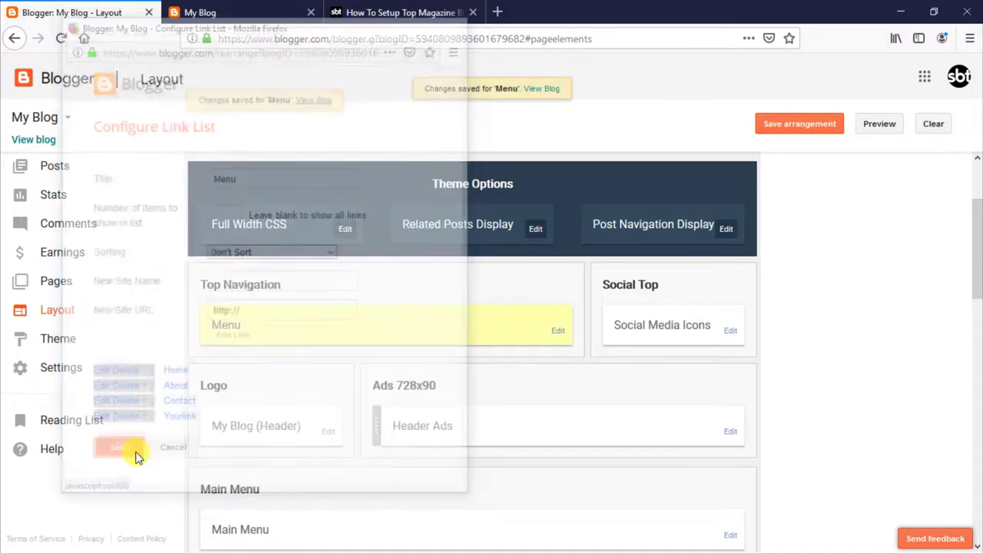
left_click(182, 13)
left_click(61, 38)
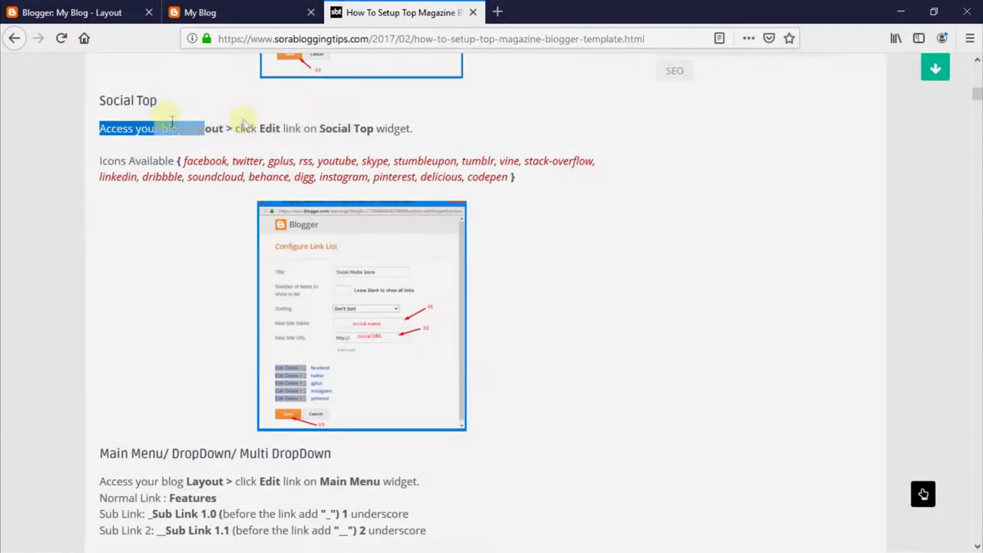
Read the setup guide's Social Top section, including the list of available icon names
left_click_drag(244, 124, 428, 123)
left_click(121, 154)
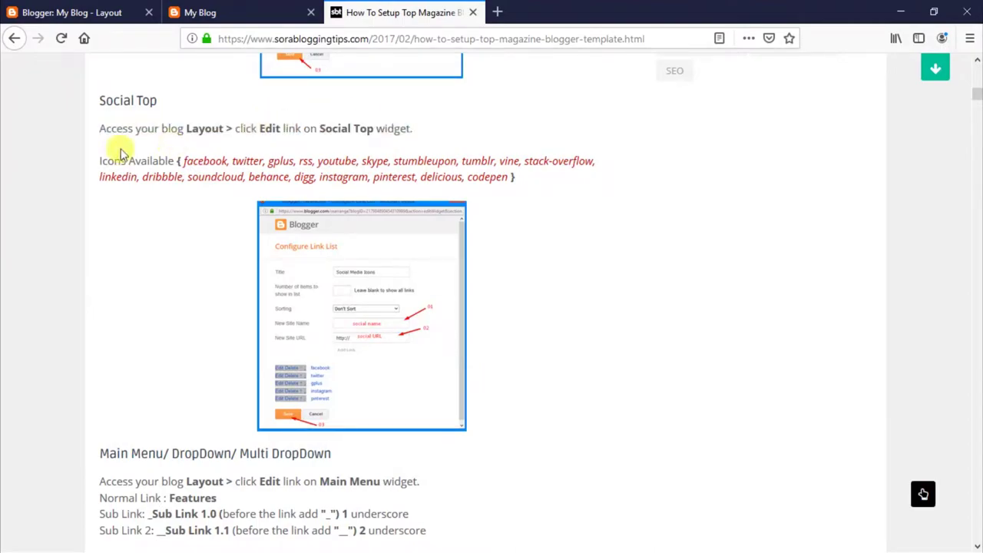
left_click_drag(100, 161, 512, 177)
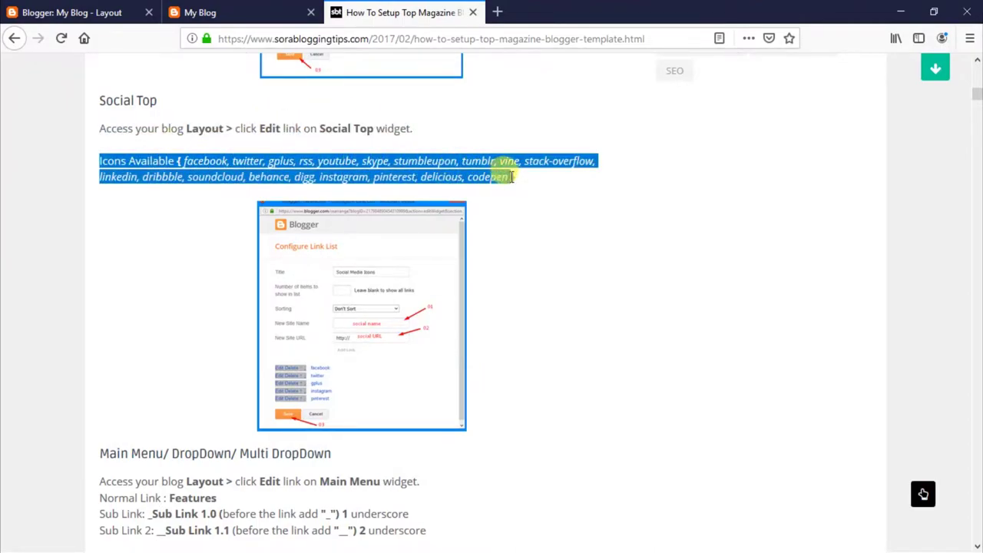
left_click(374, 168)
In the Blogger layout, add a link named rss with its web address to the Social Media Icons widget
left_click(66, 13)
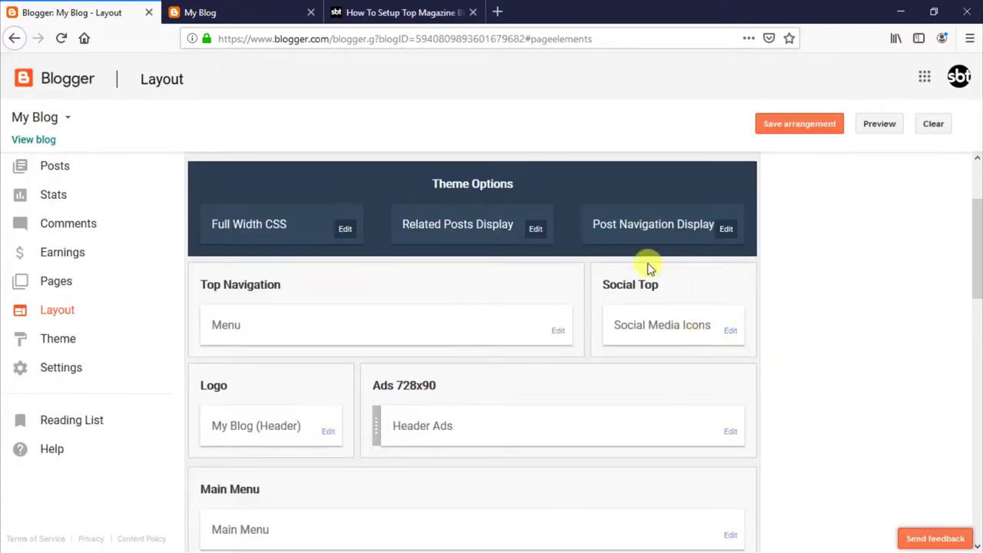
left_click(730, 331)
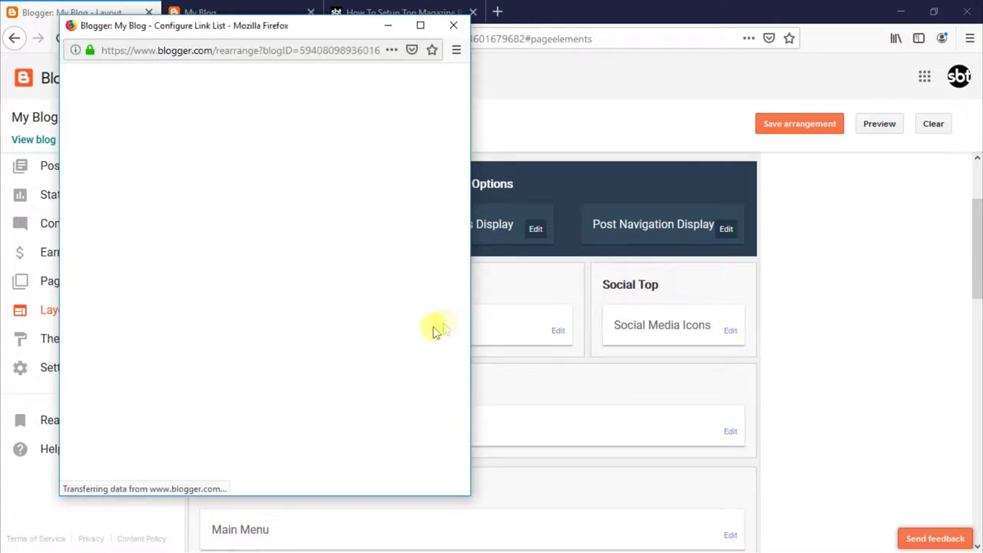
scroll(336, 313, "down", 2)
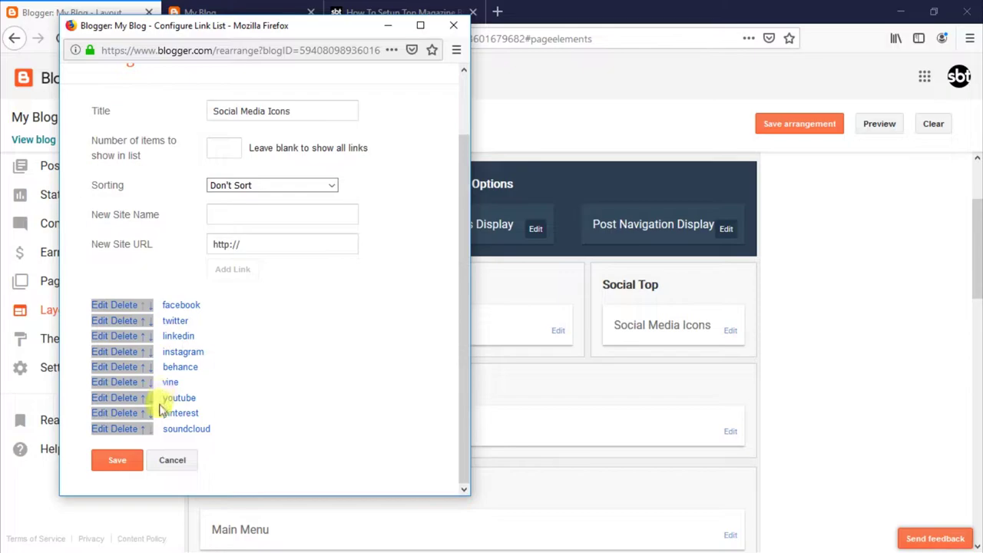
left_click(258, 215)
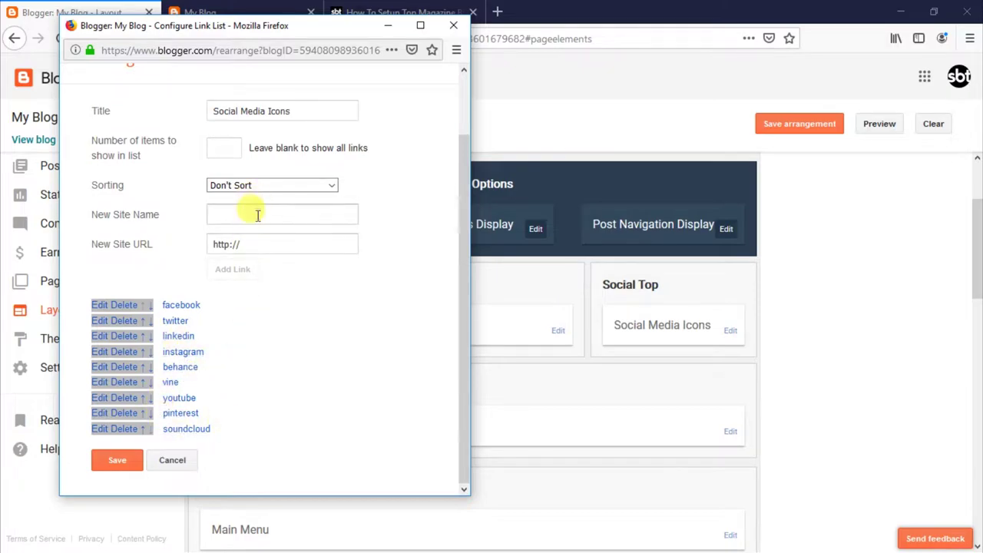
type("rss")
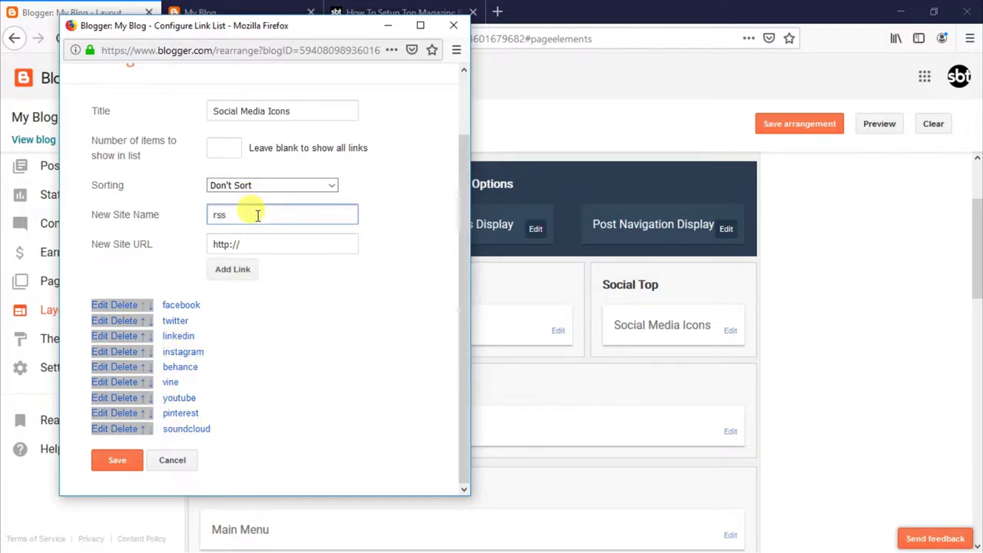
left_click(268, 238)
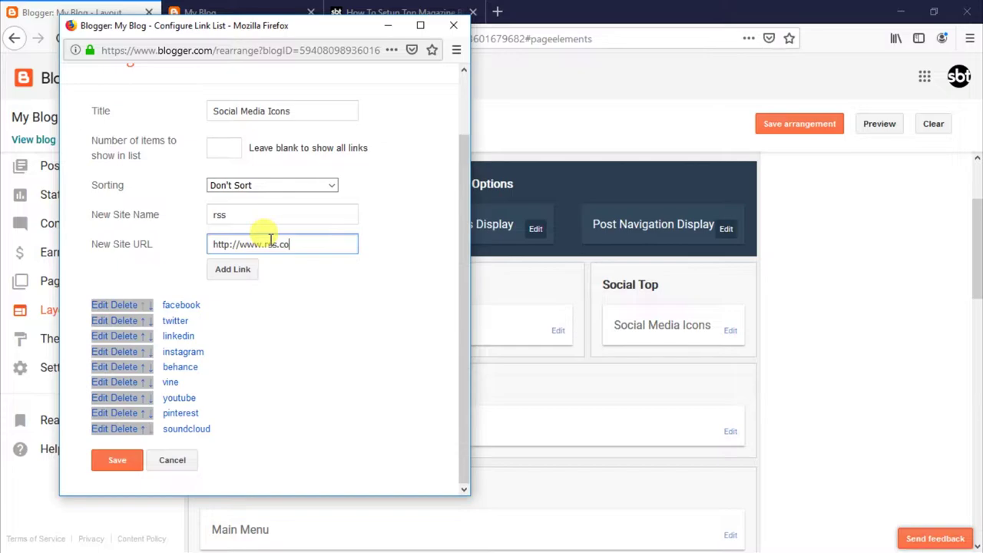
left_click(244, 270)
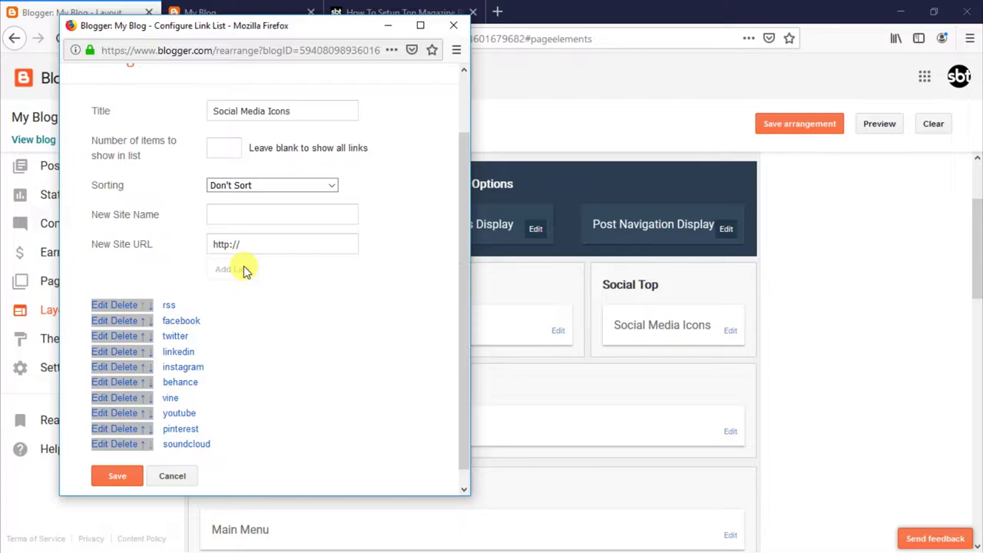
Save the Social Media Icons widget and reload the blog page to check the header
scroll(213, 333, "down", 1)
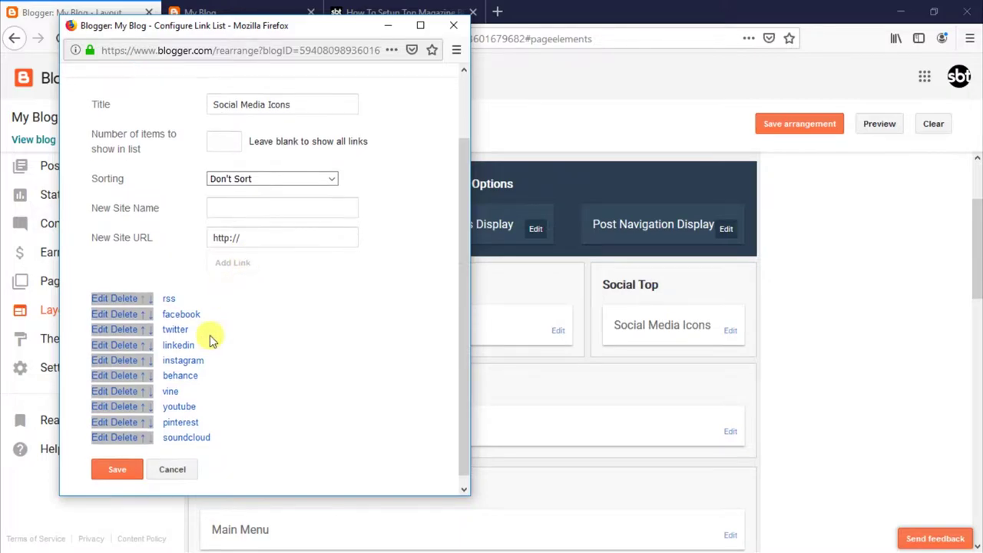
left_click(123, 461)
left_click(188, 11)
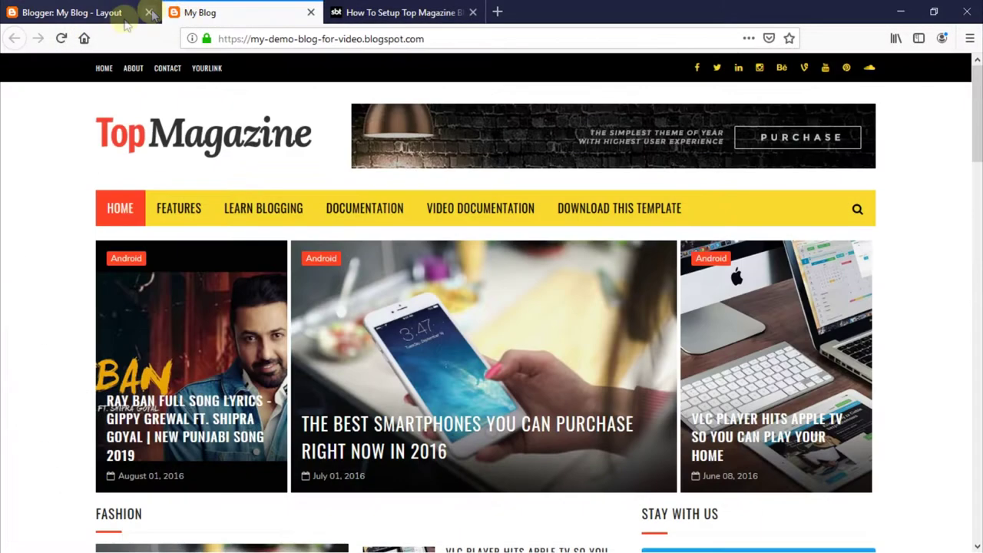
left_click(62, 39)
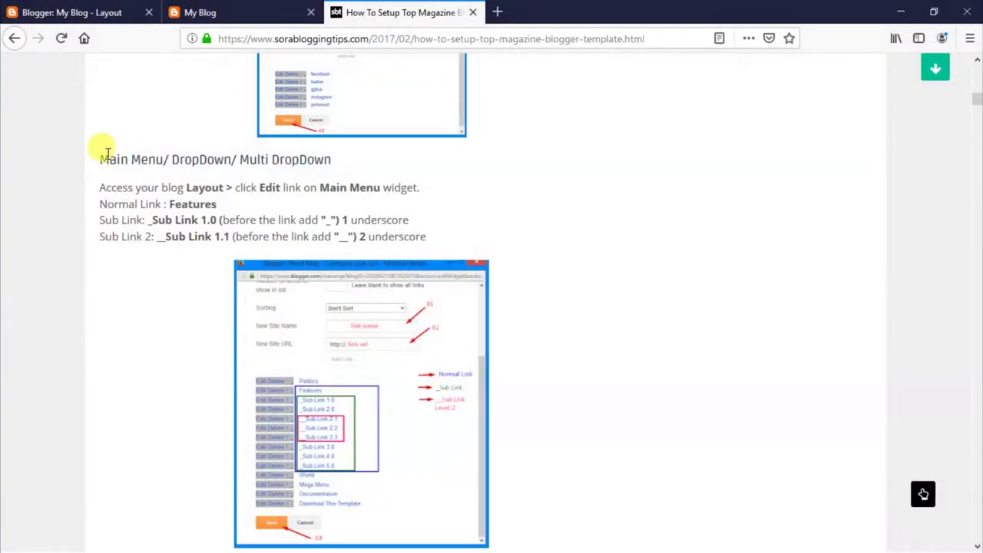
Read the guide's Main Menu/DropDown/Multi DropDown section on normal links and the underscore prefixes for sub links
left_click_drag(98, 159, 373, 161)
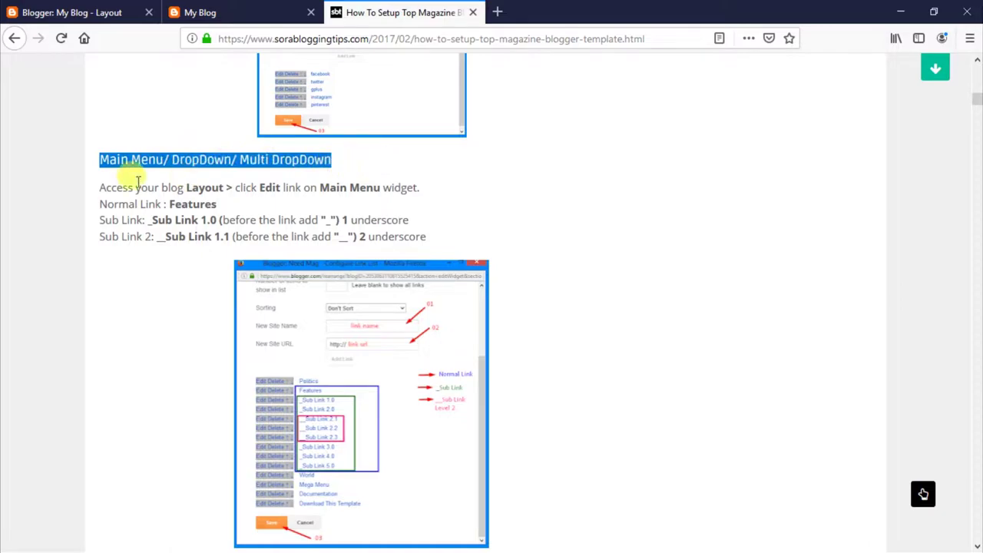
left_click(114, 187)
left_click_drag(101, 187, 440, 186)
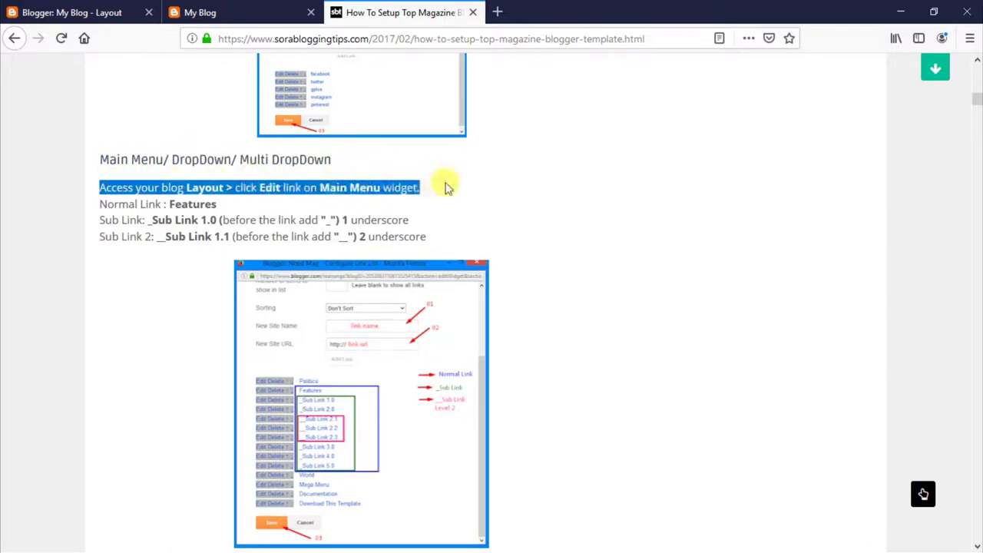
left_click(123, 202)
left_click_drag(101, 205, 221, 204)
left_click(154, 217)
left_click_drag(100, 220, 411, 221)
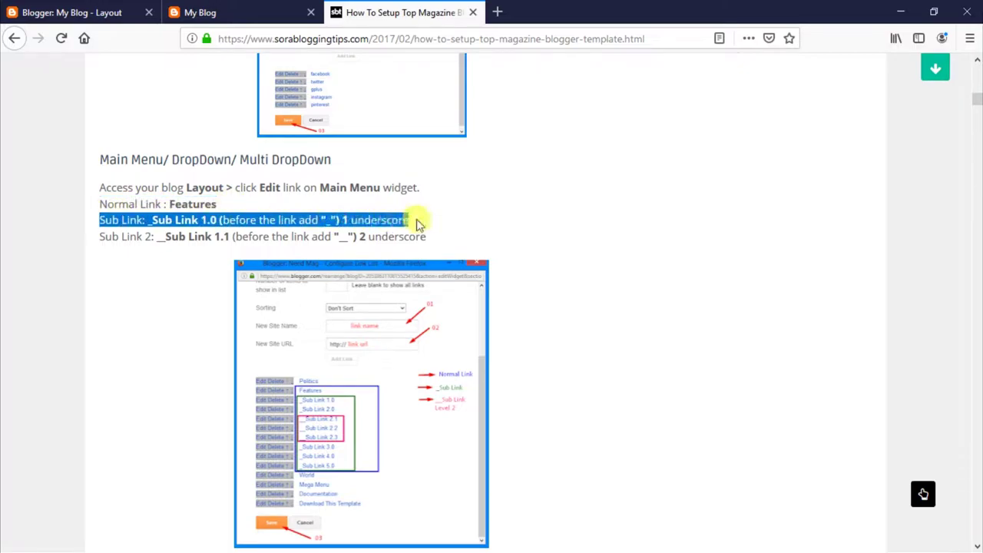
left_click(138, 232)
left_click_drag(102, 236, 460, 237)
left_click(239, 238)
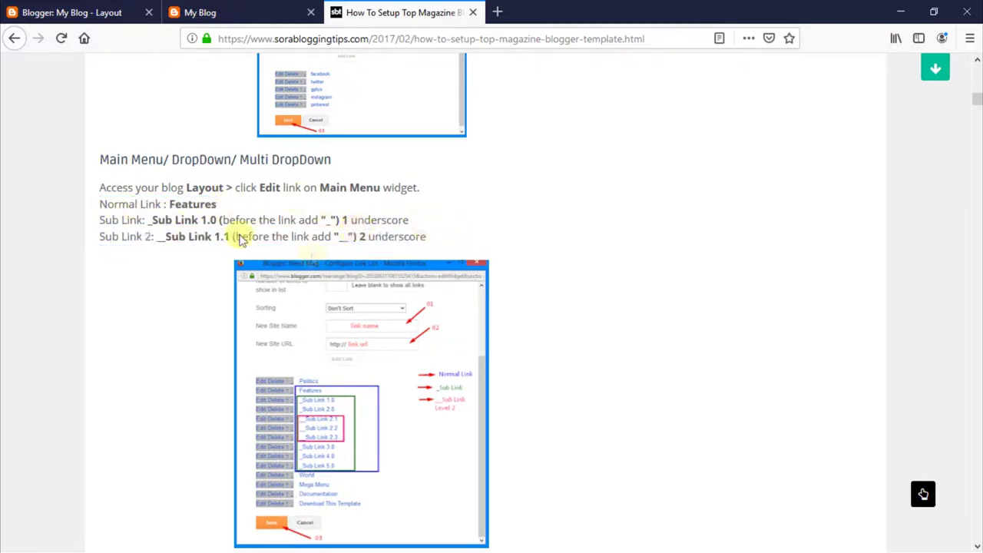
In the Blogger layout, edit the Main Menu widget and rename its Learn Blogging link to Normal Link
left_click(119, 7)
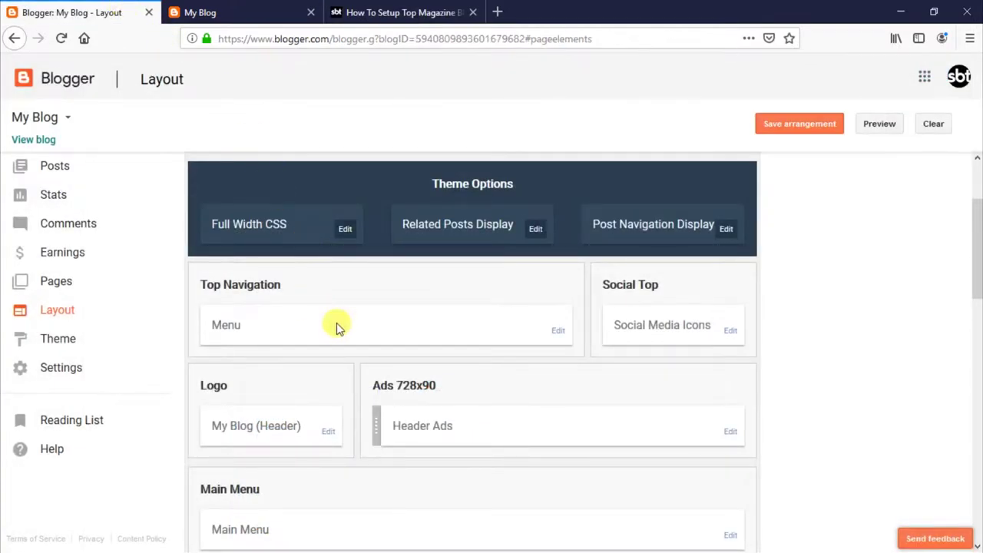
scroll(336, 325, "down", 3)
scroll(393, 329, "down", 1)
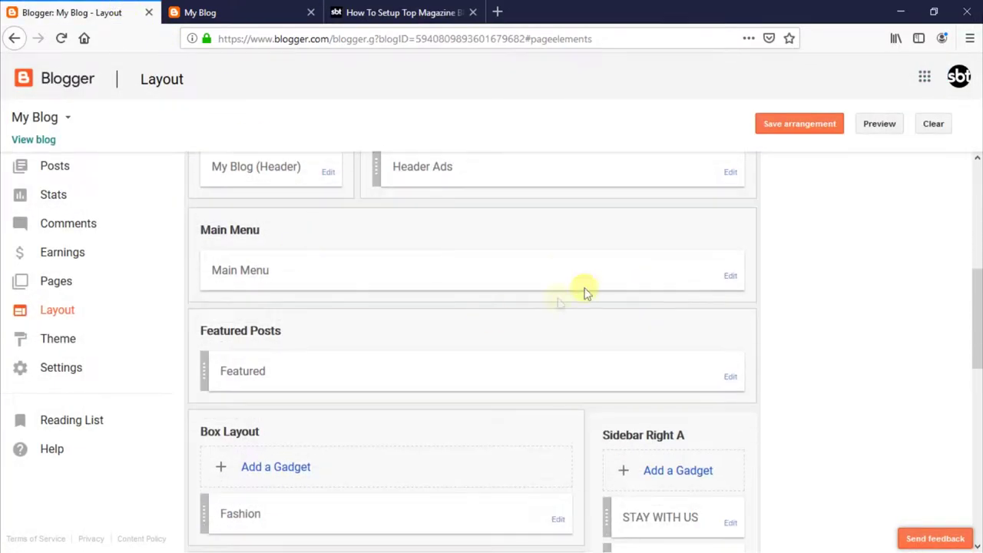
left_click(729, 278)
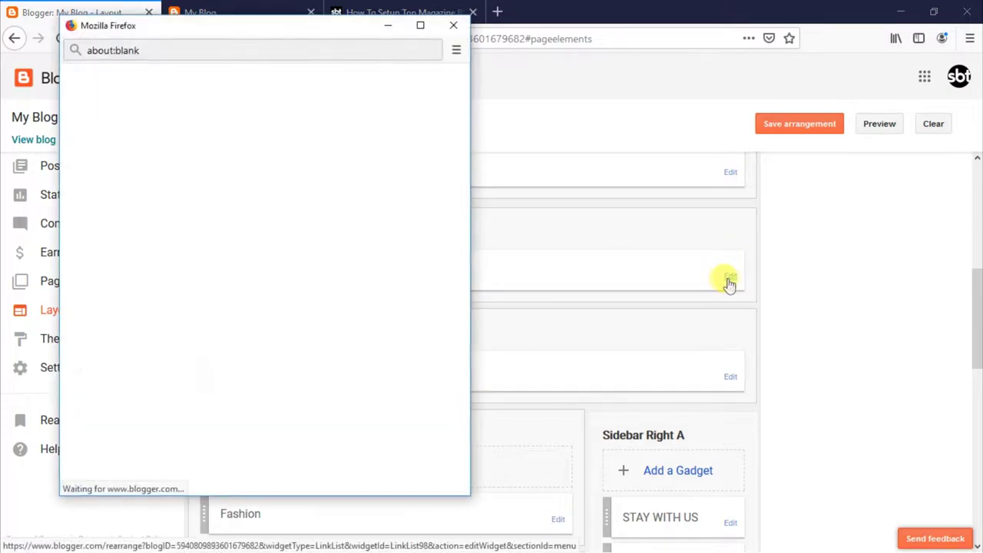
scroll(292, 264, "down", 3)
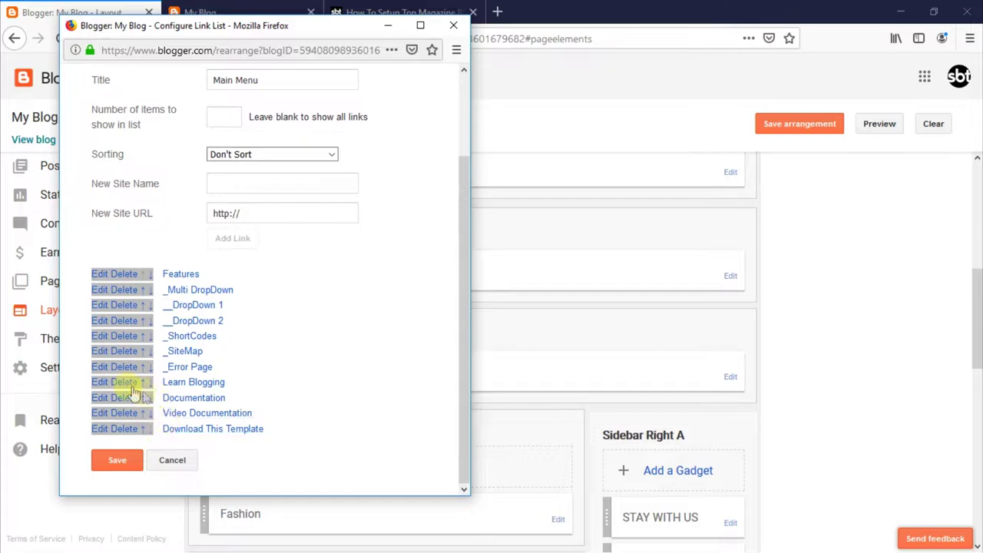
left_click(104, 386)
scroll(264, 384, "down", 3)
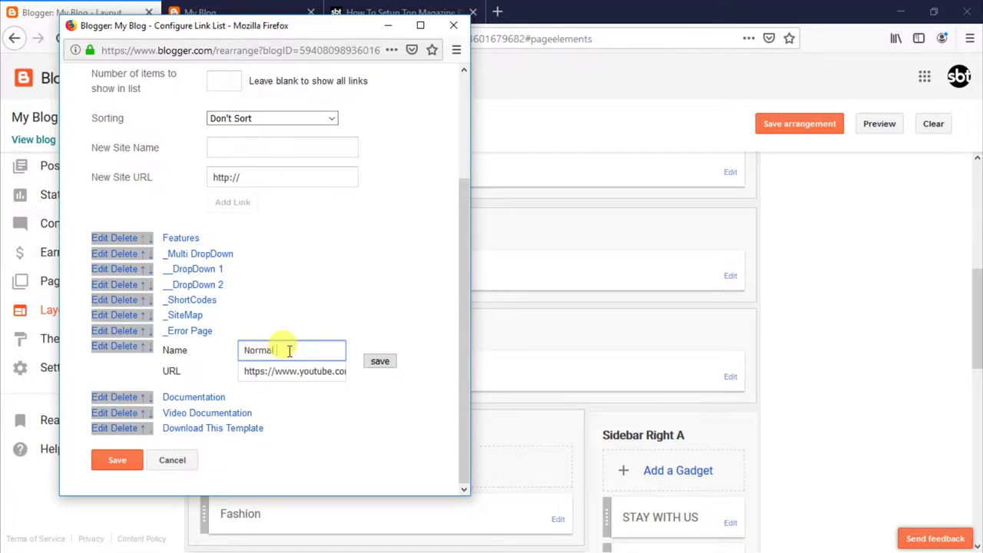
type("Normal Link")
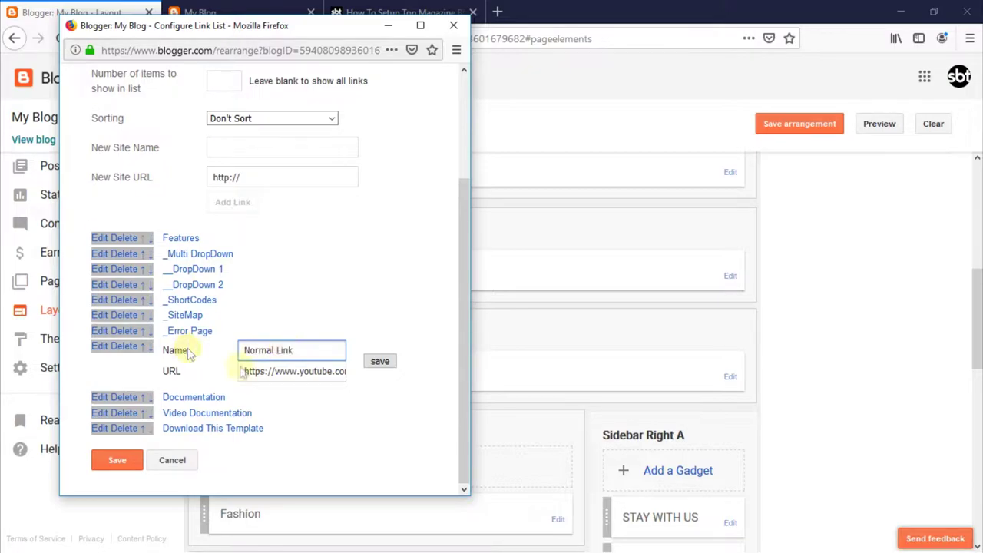
left_click(381, 362)
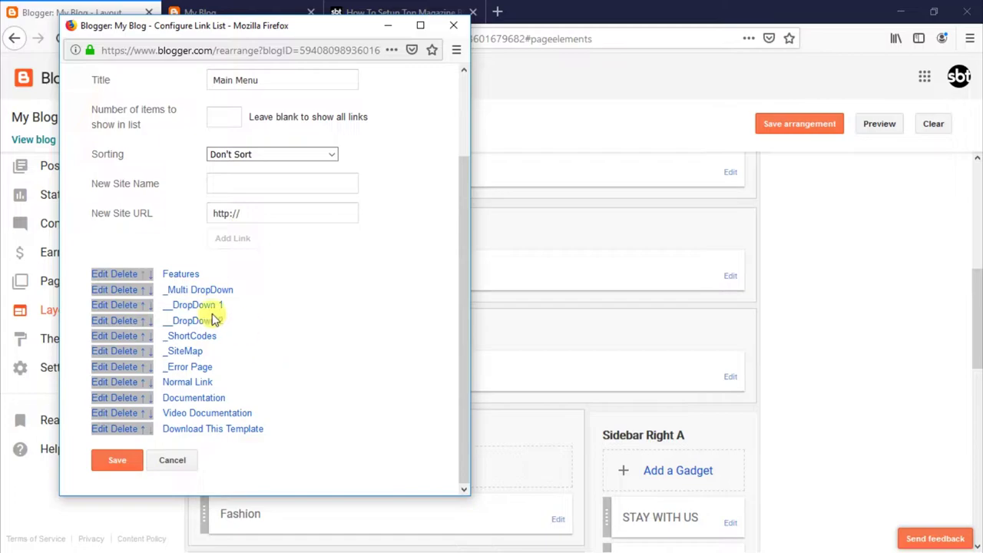
Rename the _Multi DropDown link to _First Step and the Features link to Dropdown
left_click(100, 291)
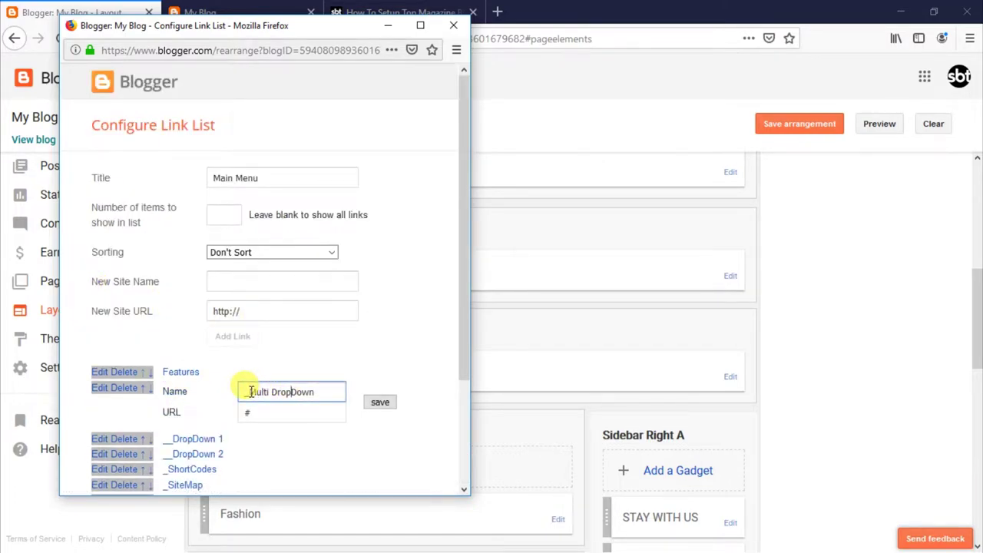
left_click_drag(246, 392, 312, 392)
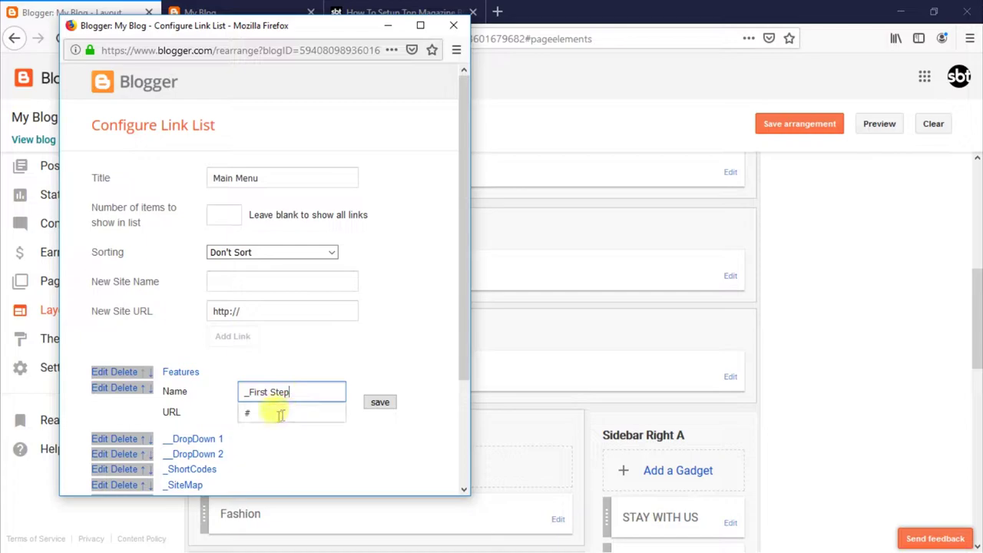
left_click(381, 402)
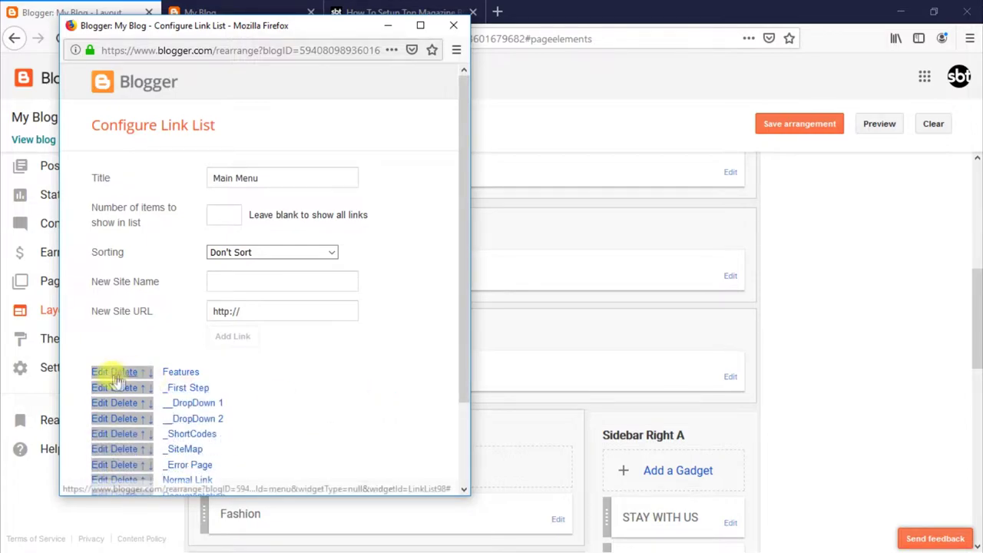
left_click(103, 371)
double_click(252, 376)
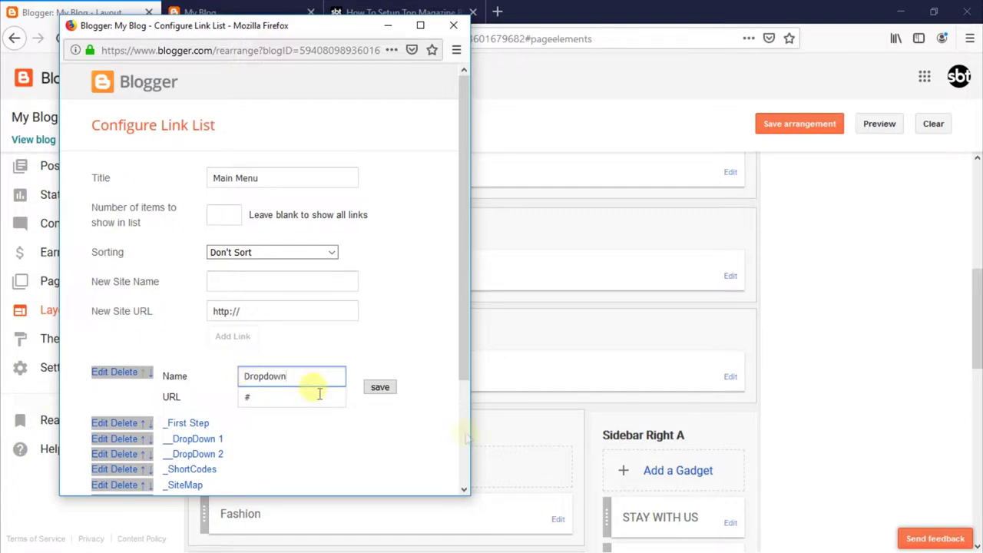
left_click(378, 388)
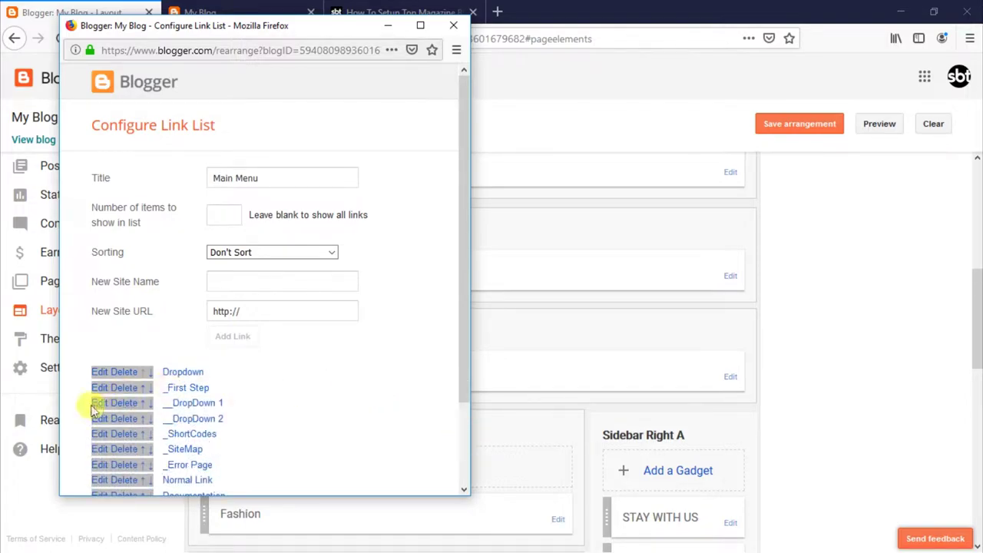
Rename the __DropDown 1 sub link to __Second Step
left_click(98, 403)
scroll(241, 417, "down", 2)
left_click_drag(258, 335, 325, 334)
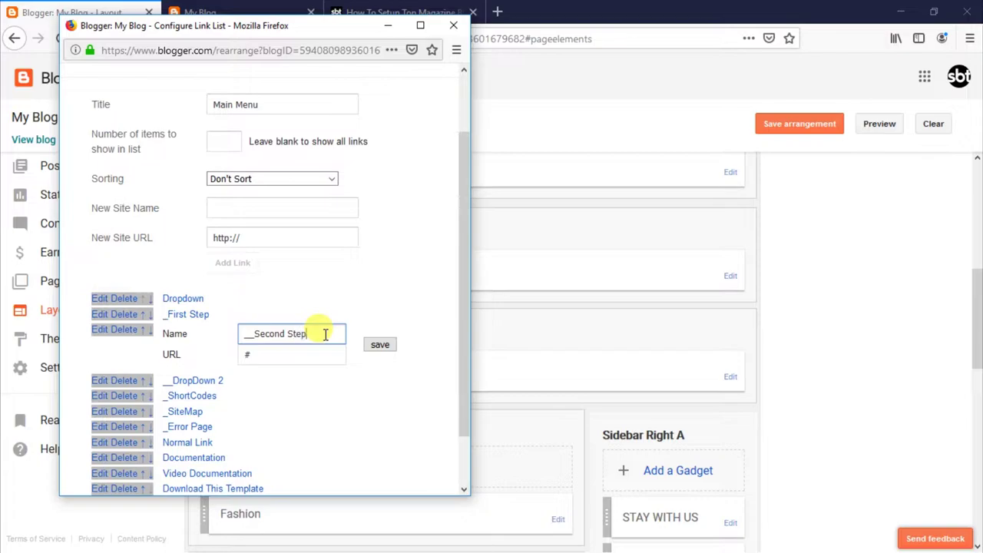
left_click(378, 345)
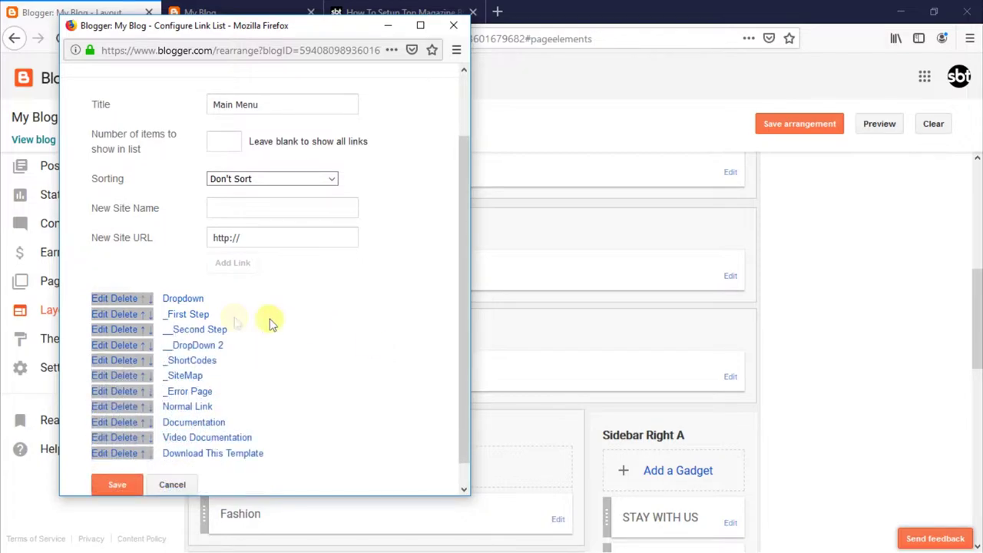
Save the Main Menu widget, then reload the blog page and check the Dropdown menu's nested sub links
scroll(231, 399, "down", 1)
left_click(132, 462)
left_click(257, 11)
left_click(61, 39)
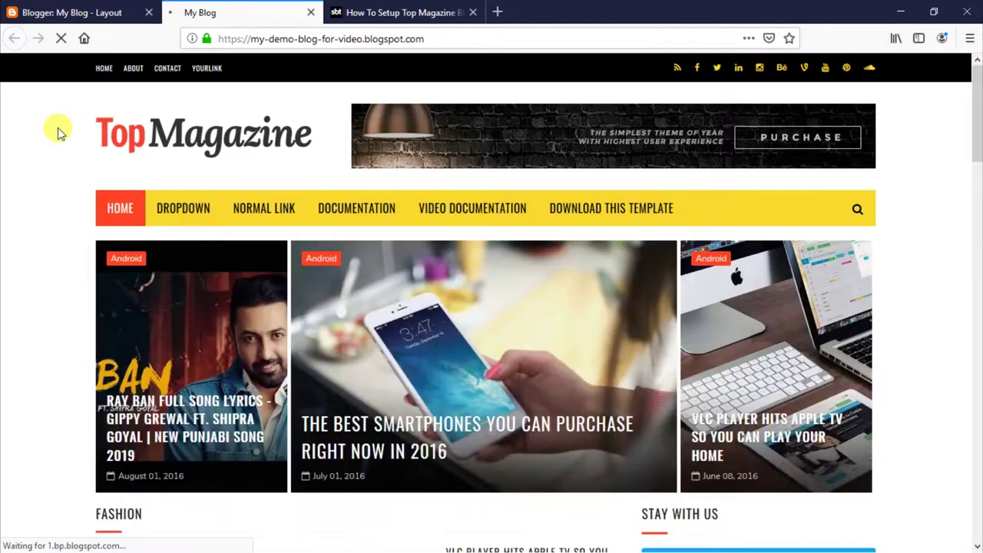
mouse_move(171, 218)
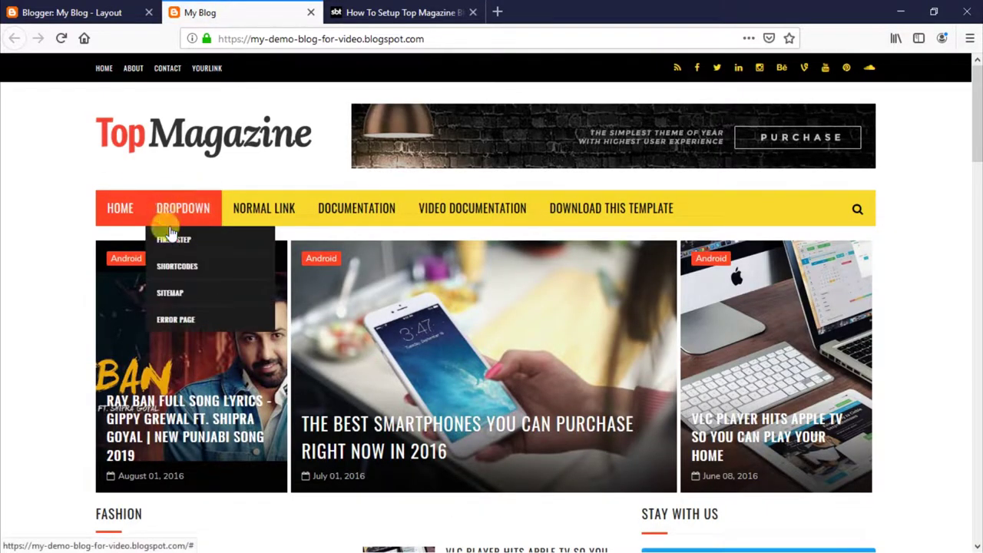
mouse_move(174, 239)
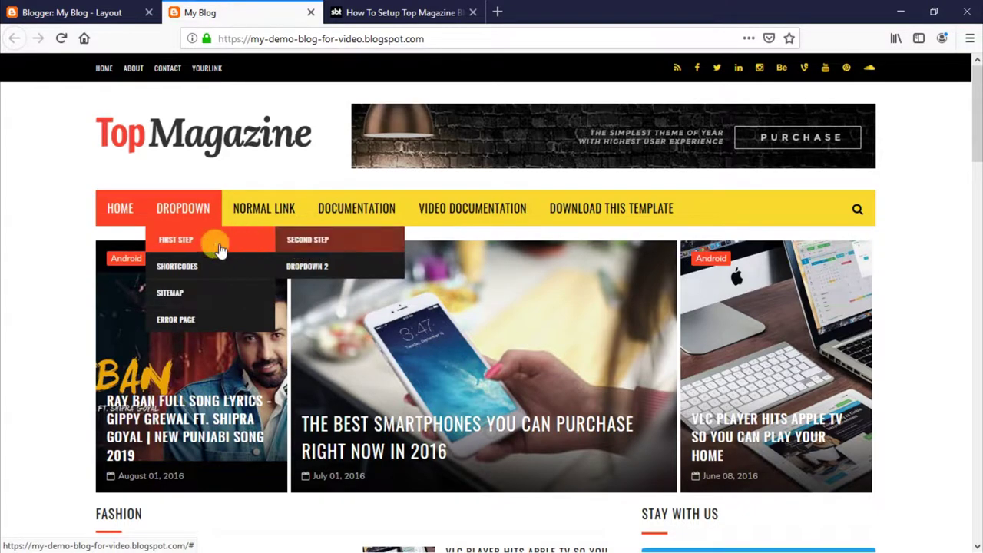
left_click(247, 221)
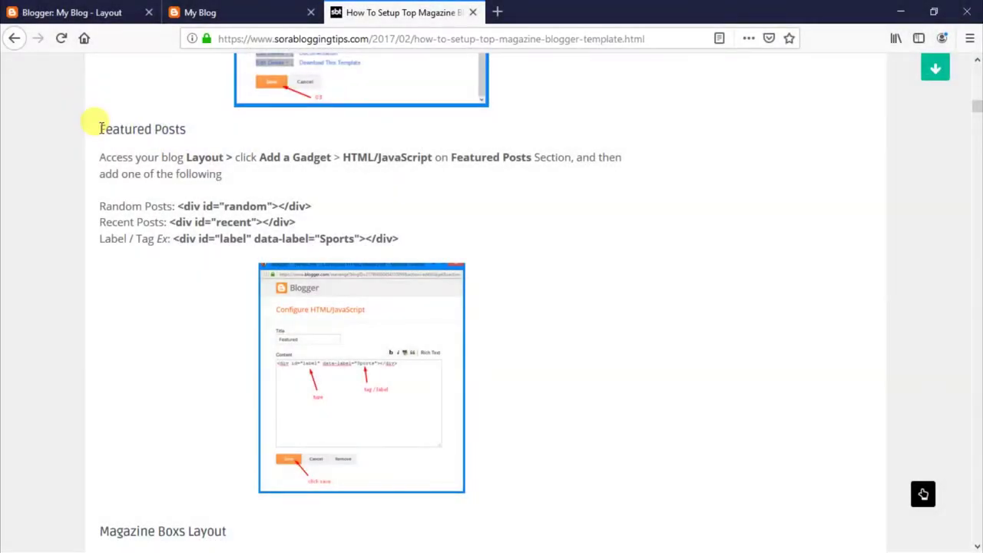
Read the guide's Featured Posts section and copy its Random Posts, Recent Posts and Label / Tag code lines
left_click_drag(99, 128, 185, 127)
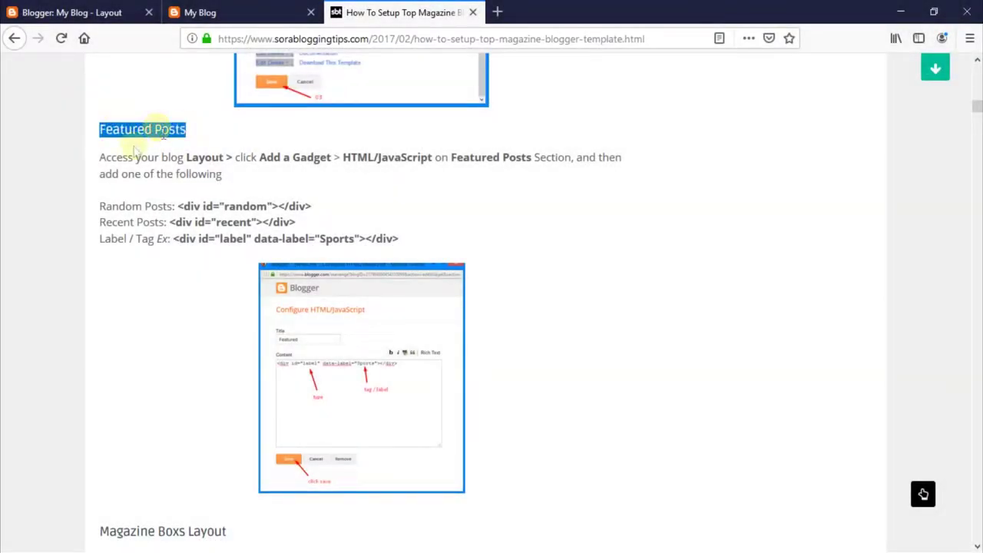
left_click(98, 165)
left_click_drag(102, 157, 256, 176)
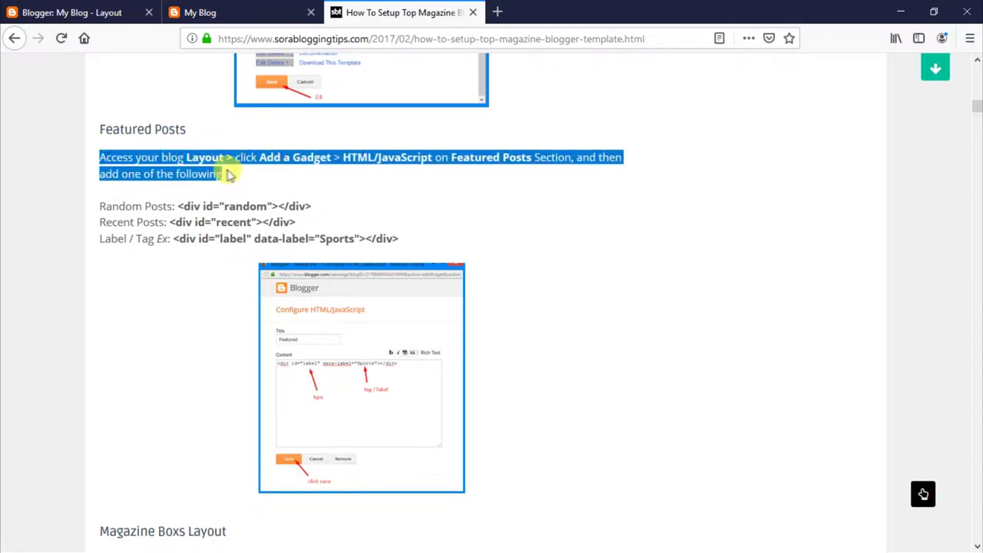
left_click(190, 177)
left_click_drag(99, 206, 421, 243)
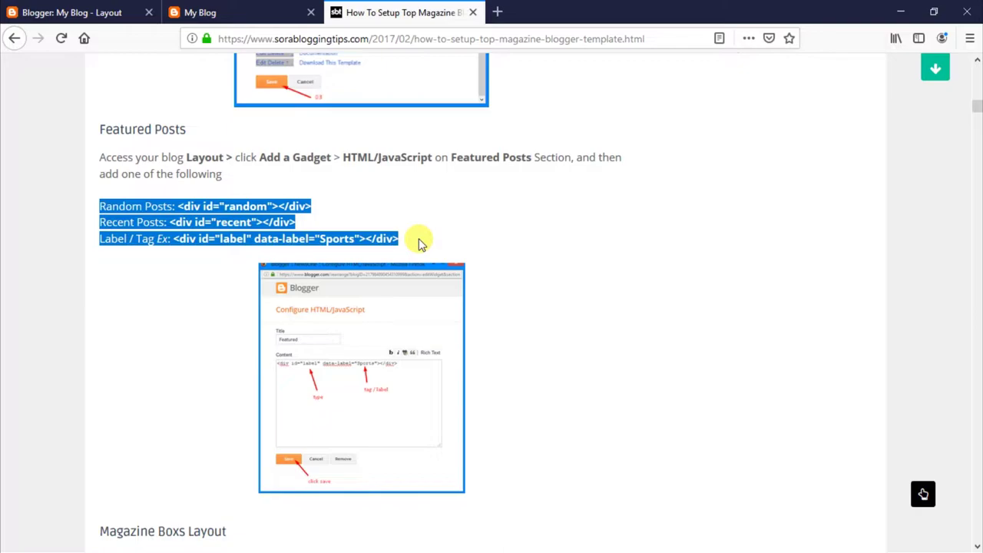
right_click(256, 230)
left_click(265, 240)
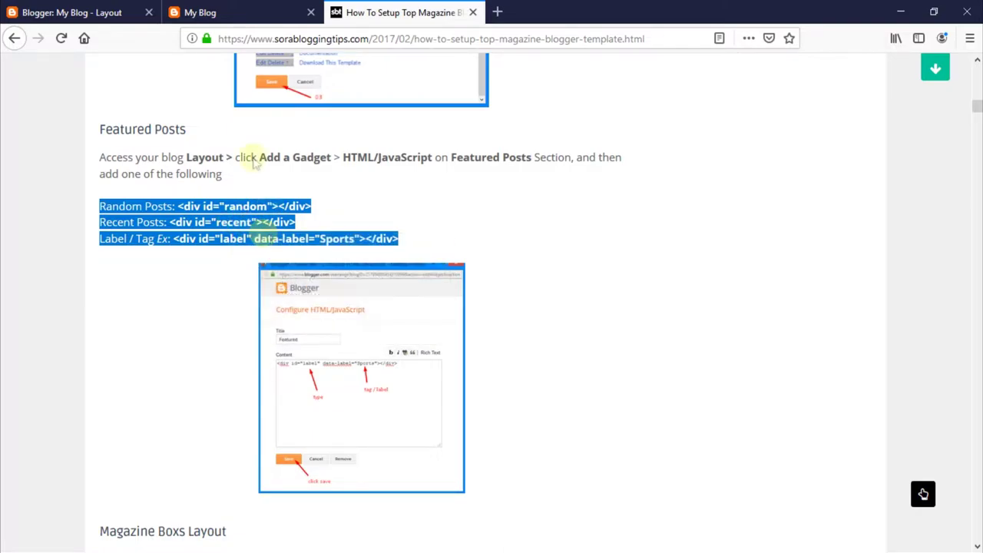
In the Blogger layout, replace the Featured widget's content with the code lines copied from the guide
left_click(98, 7)
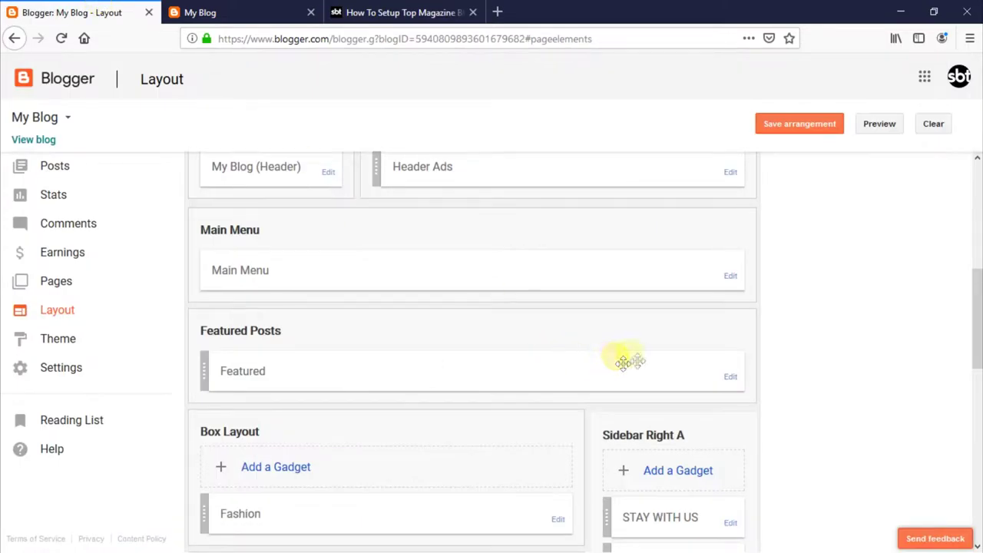
left_click(727, 377)
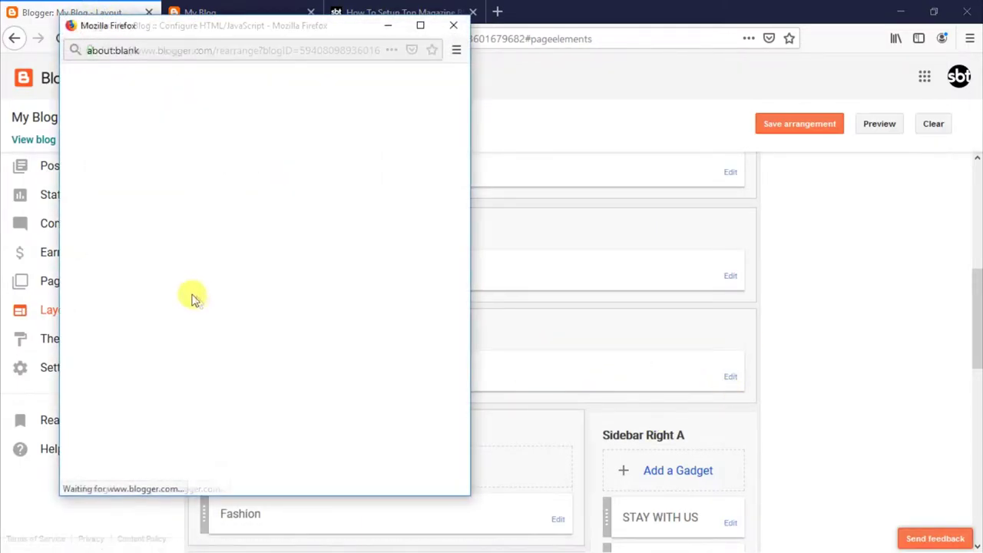
double_click(165, 237)
key("ctrl+a")
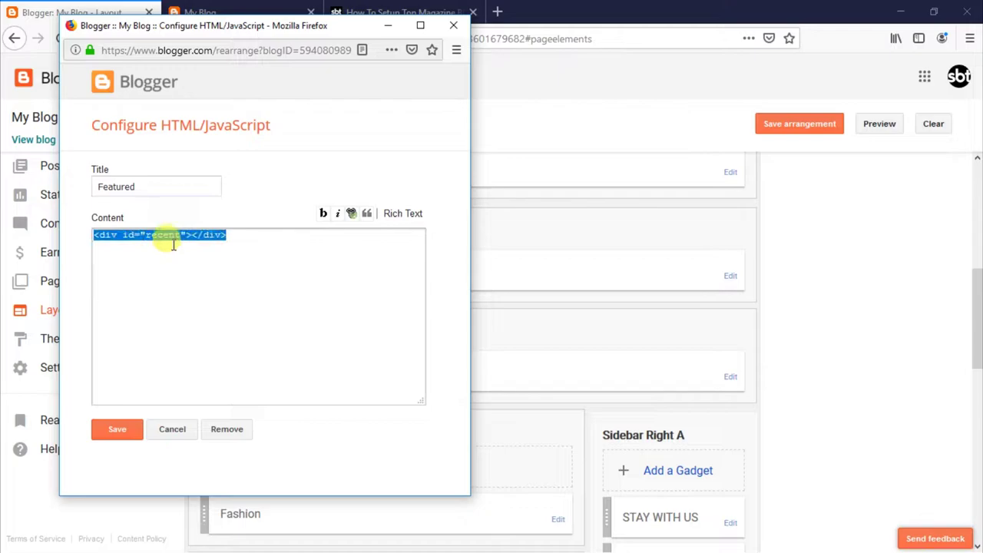
right_click(193, 252)
left_click(205, 310)
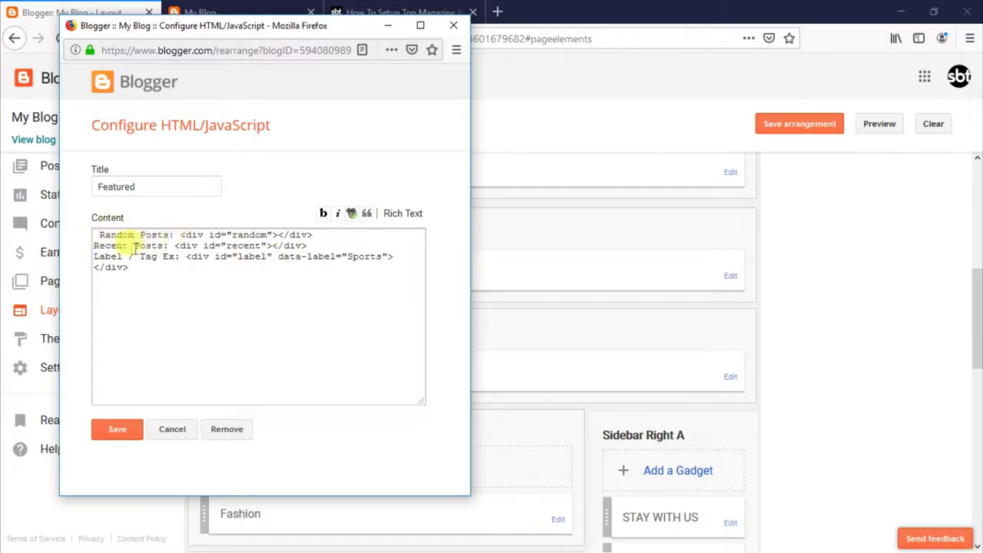
Trim the Featured widget's content to only <div id="random"></div>, removing the Random Posts label and the other code lines
left_click_drag(94, 245, 226, 284)
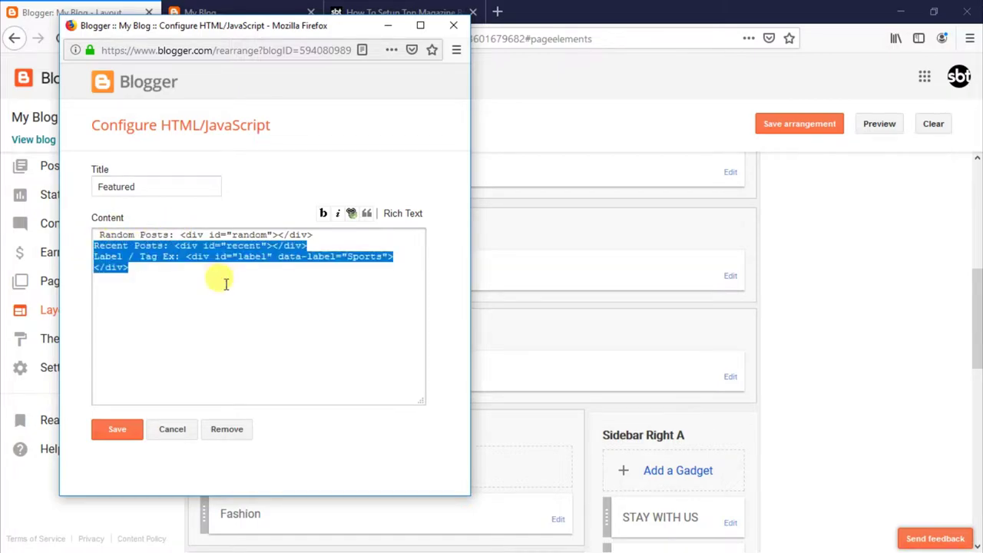
key("BackSpace")
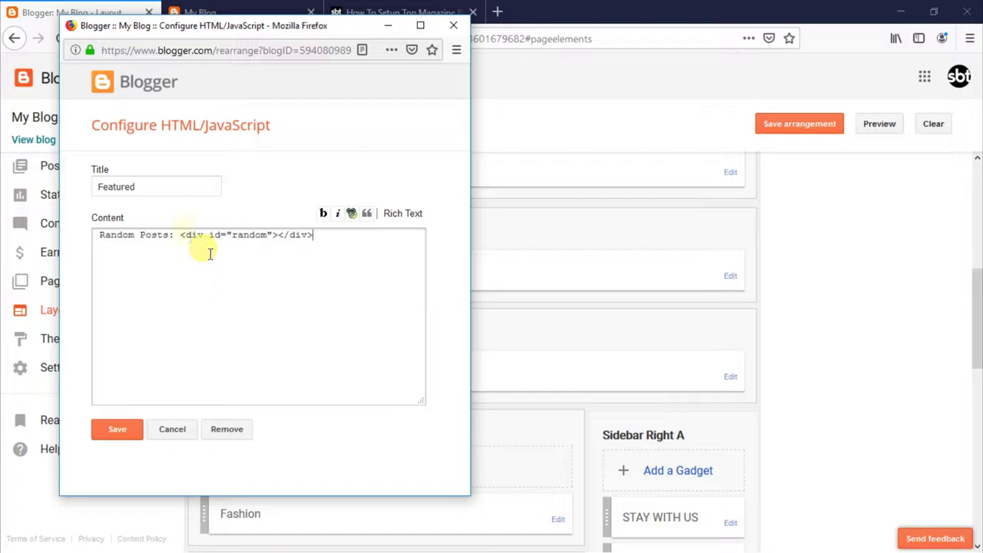
left_click_drag(181, 234, 58, 243)
key("BackSpace")
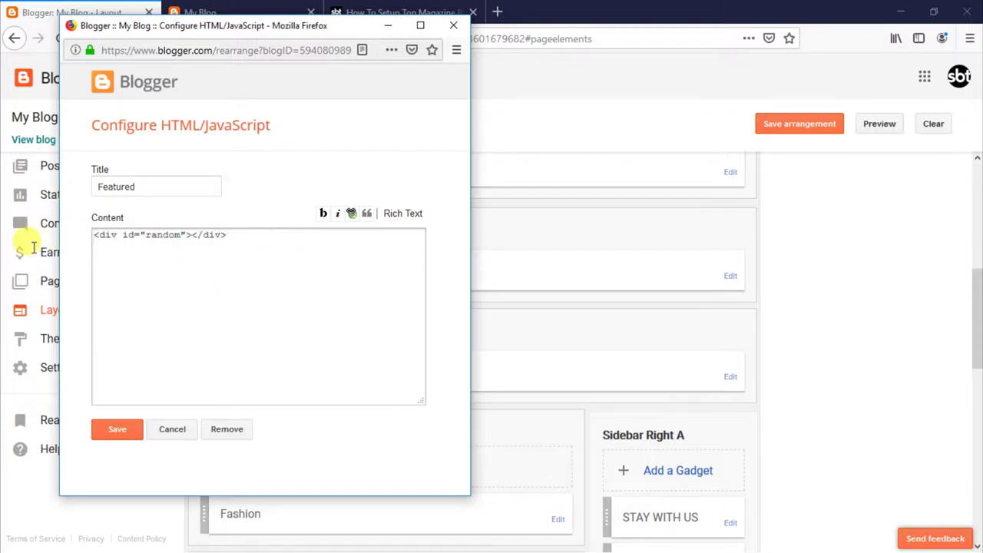
Save the Featured widget and reload the blog page to check the featured posts
left_click(115, 429)
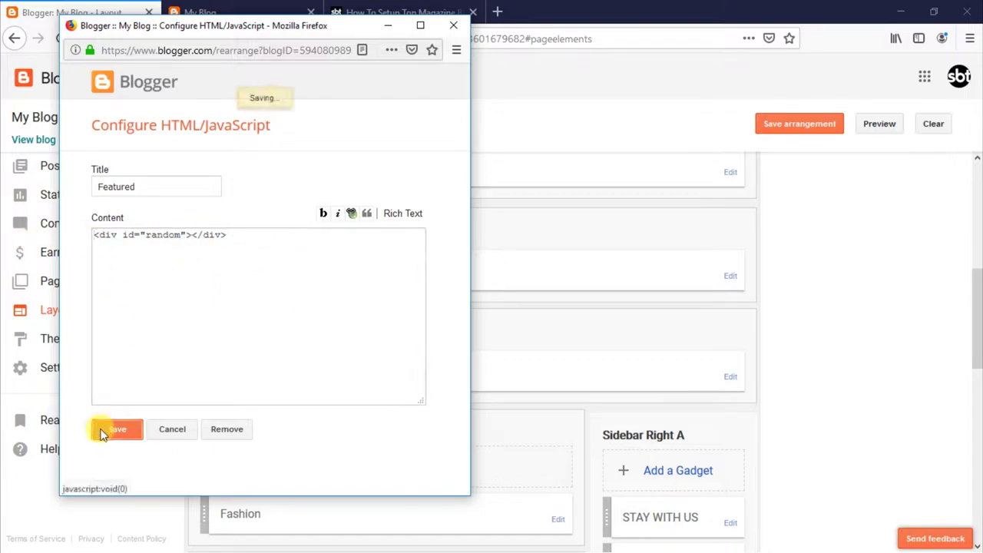
left_click(261, 12)
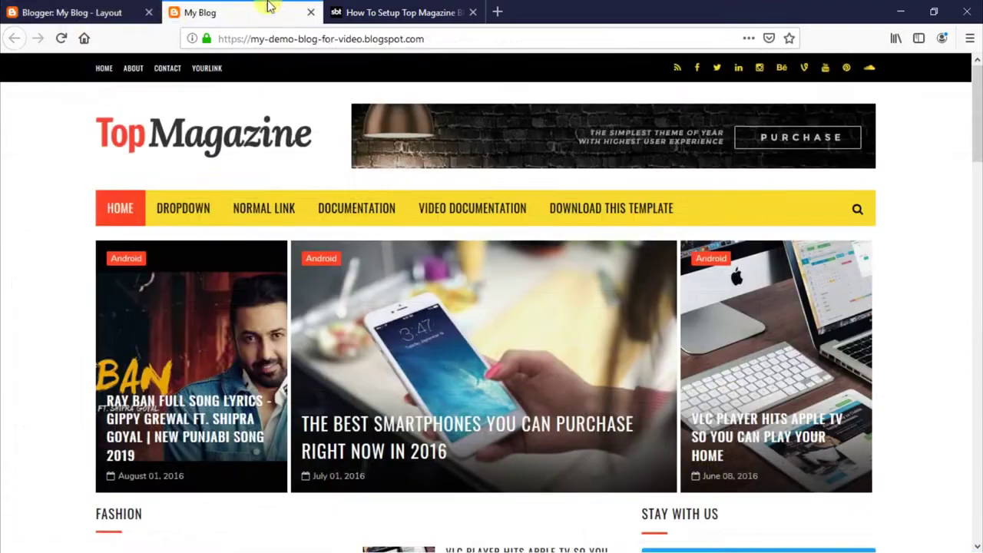
left_click(62, 38)
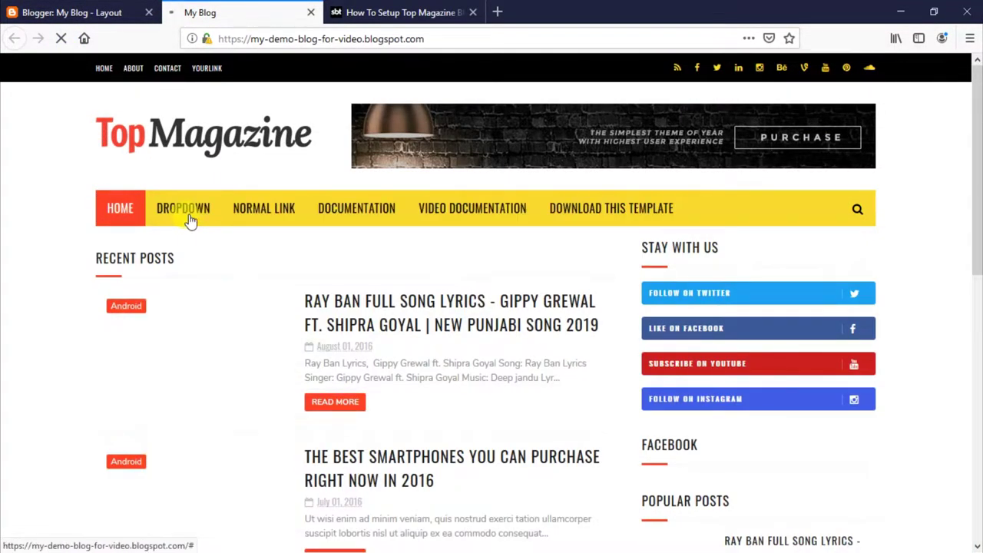
mouse_move(192, 220)
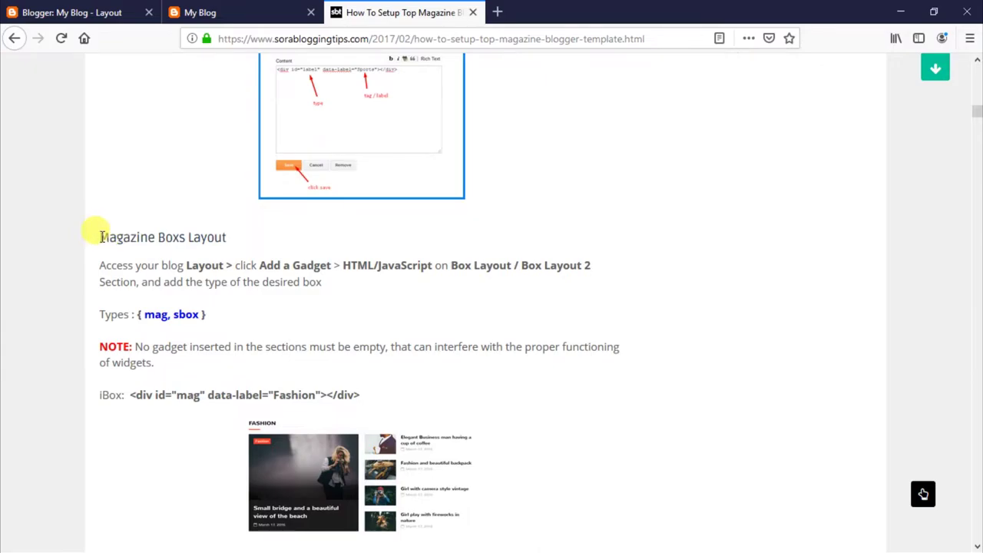
Read the guide's Magazine Boxs Layout instructions, including the mag and sbox types and the note about empty gadgets
left_click_drag(100, 236, 218, 238)
left_click(127, 261)
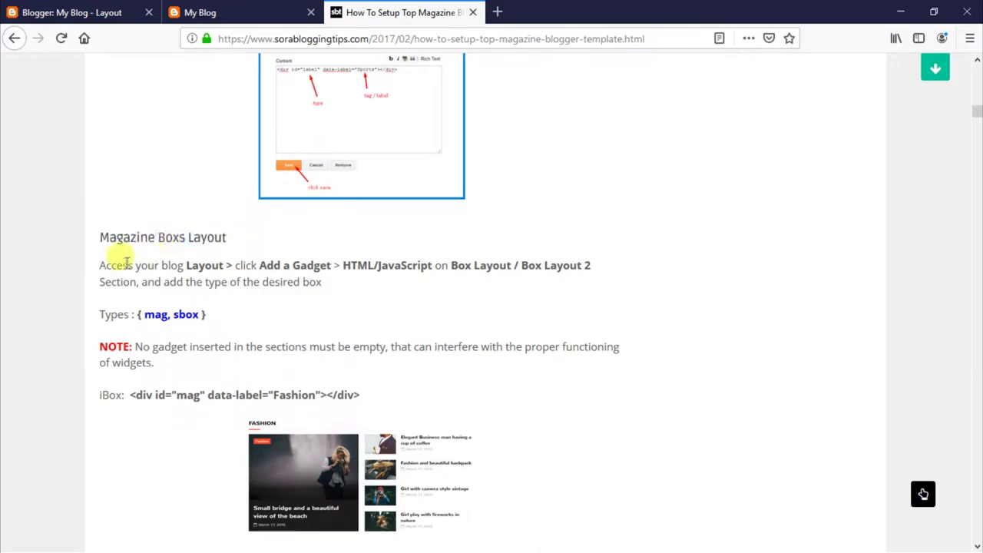
left_click_drag(103, 265, 326, 284)
left_click(242, 279)
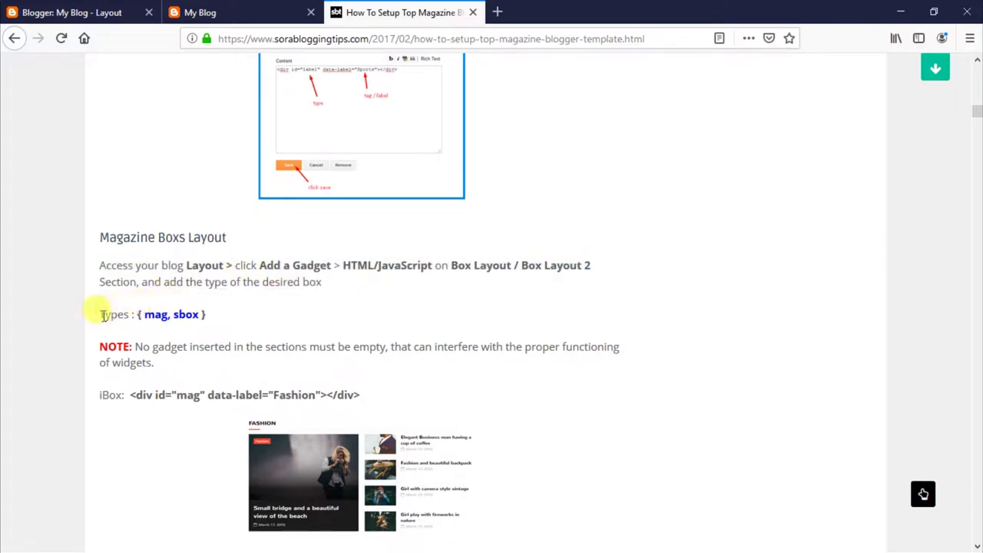
left_click_drag(103, 315, 209, 316)
left_click(151, 338)
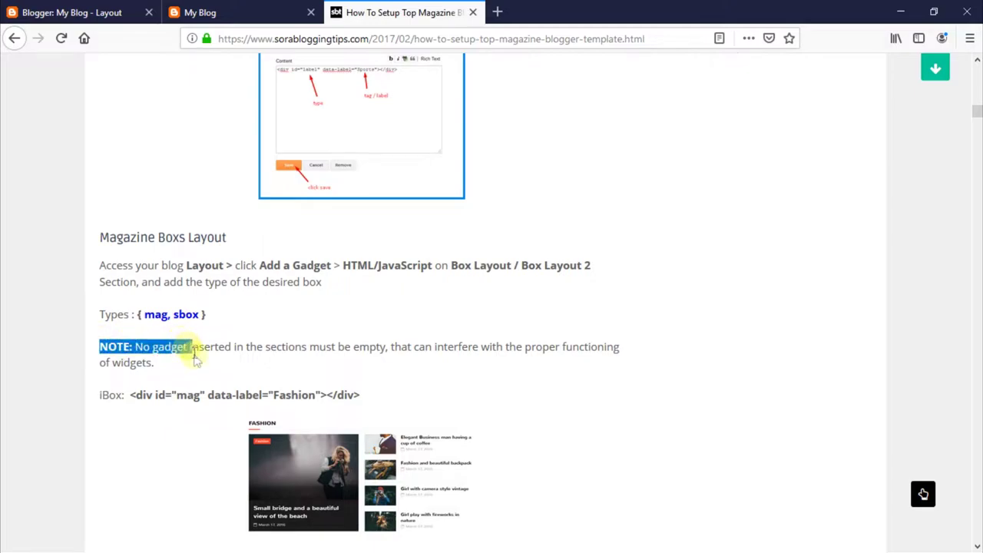
left_click_drag(194, 352, 197, 360)
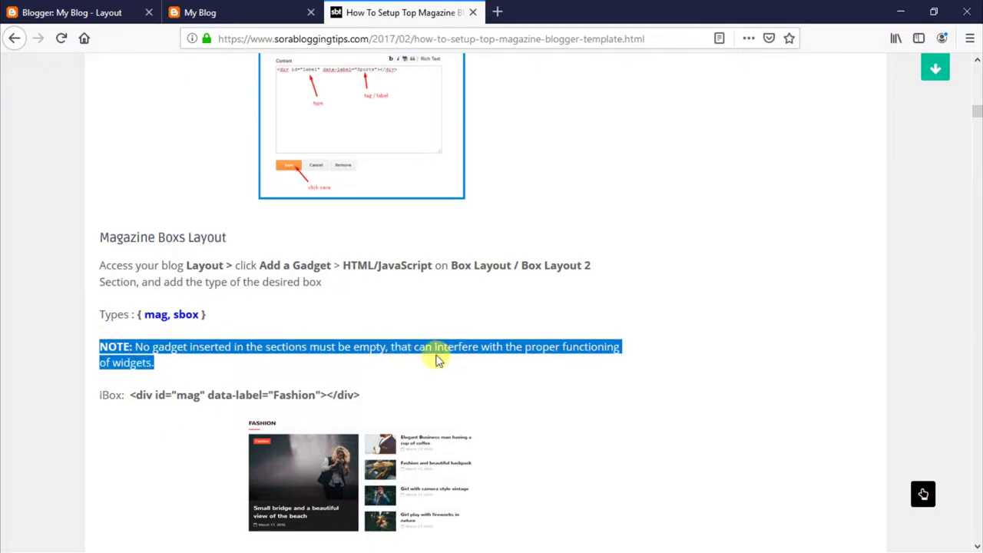
left_click(277, 363)
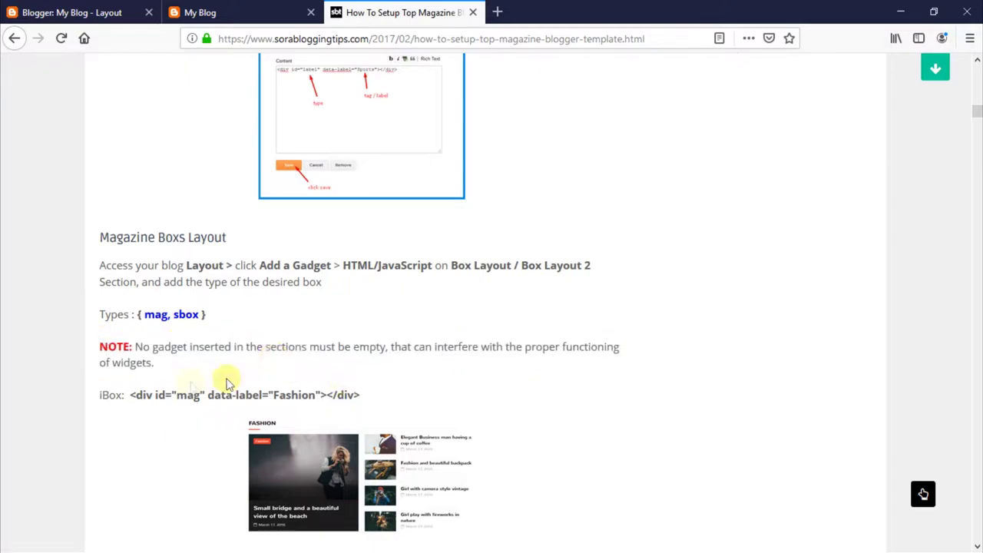
Examine the guide's iBox and sBox code lines and the example HTML/JavaScript gadget configuration for magazine boxes
left_click_drag(135, 392, 357, 392)
left_click(336, 386)
scroll(338, 392, "down", 3)
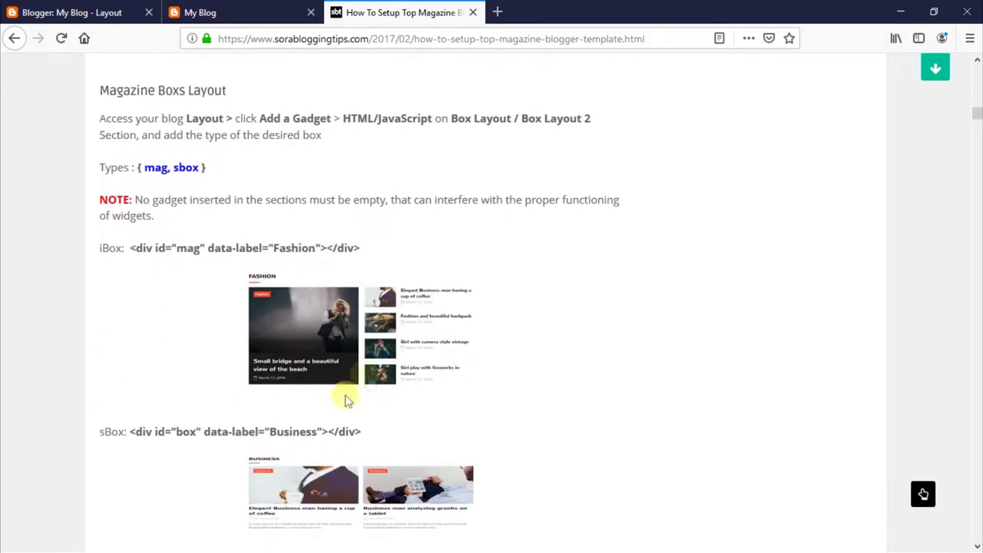
left_click_drag(101, 433, 367, 434)
left_click(274, 424)
scroll(351, 417, "down", 3)
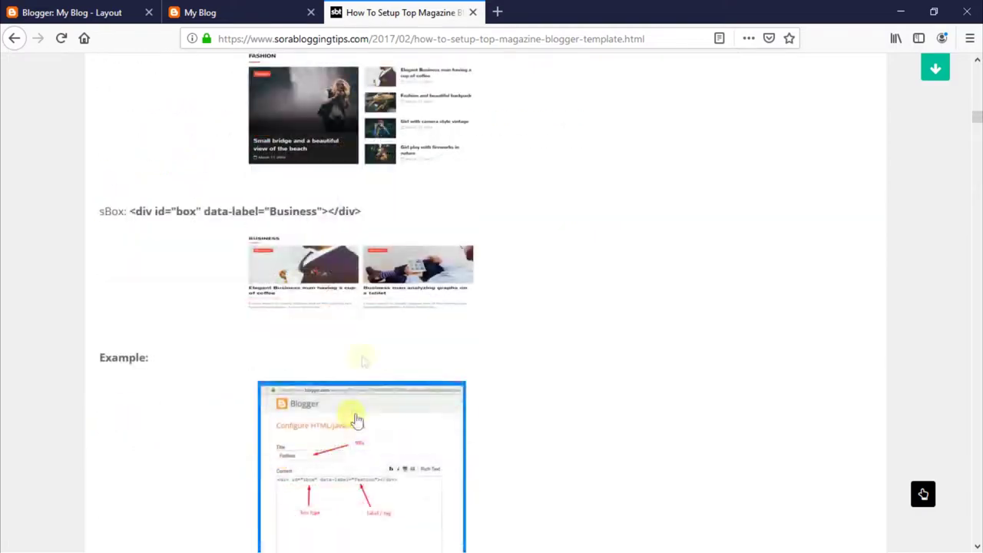
scroll(332, 284, "down", 2)
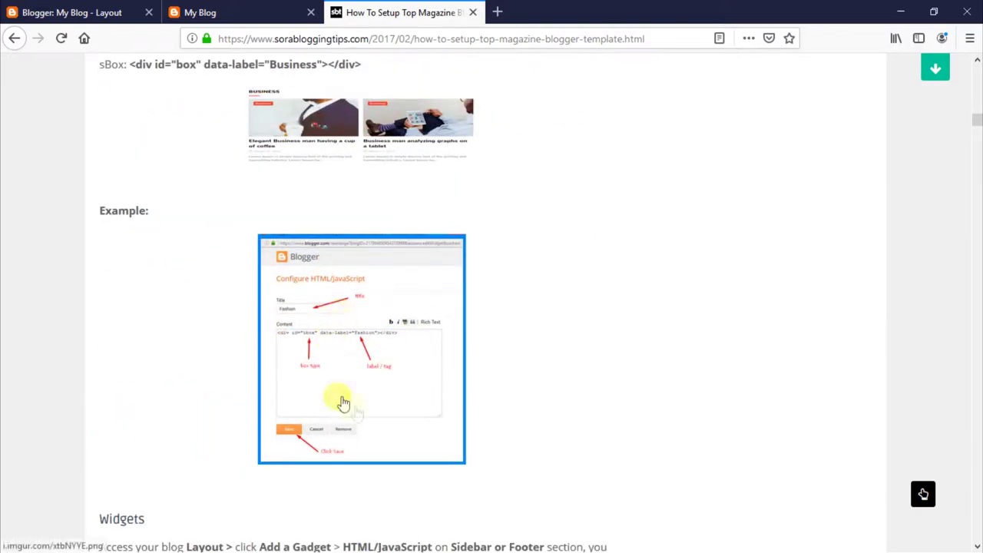
scroll(340, 351, "down", 1)
In the Blogger layout, inspect the Fashion gadget in Box Layout and the Business gadget in Box Layout 2, closing both without saving
left_click(75, 11)
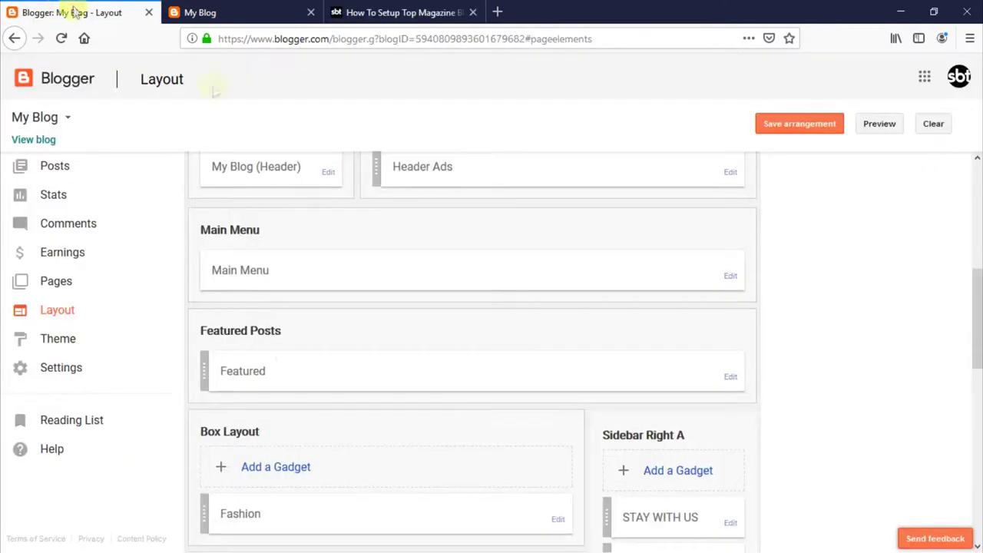
scroll(597, 377, "down", 3)
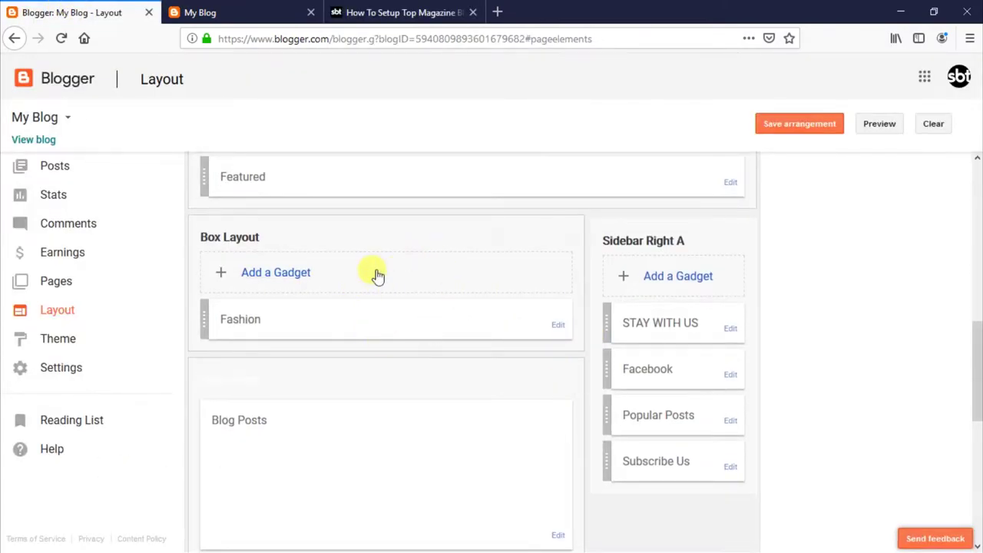
scroll(376, 284, "down", 4)
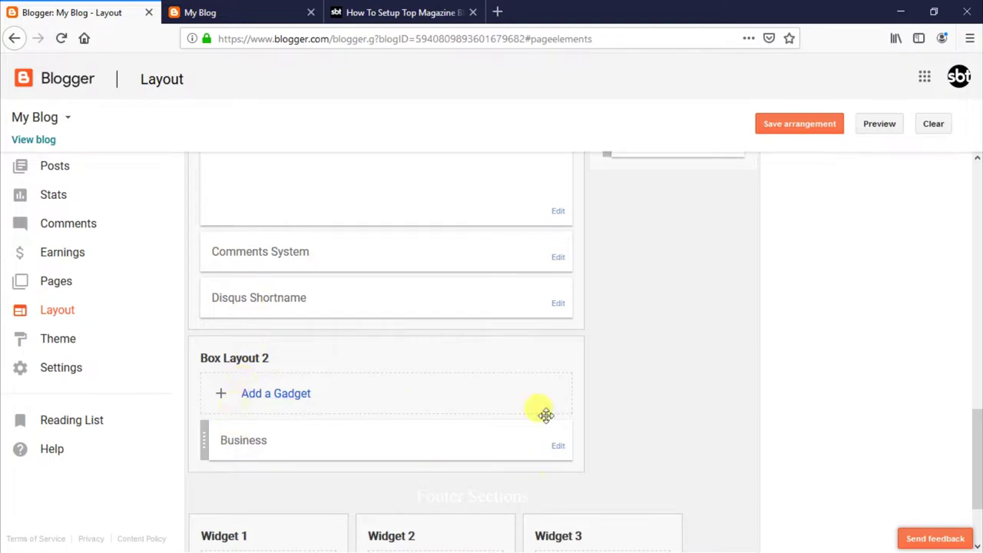
scroll(545, 415, "up", 4)
left_click(558, 328)
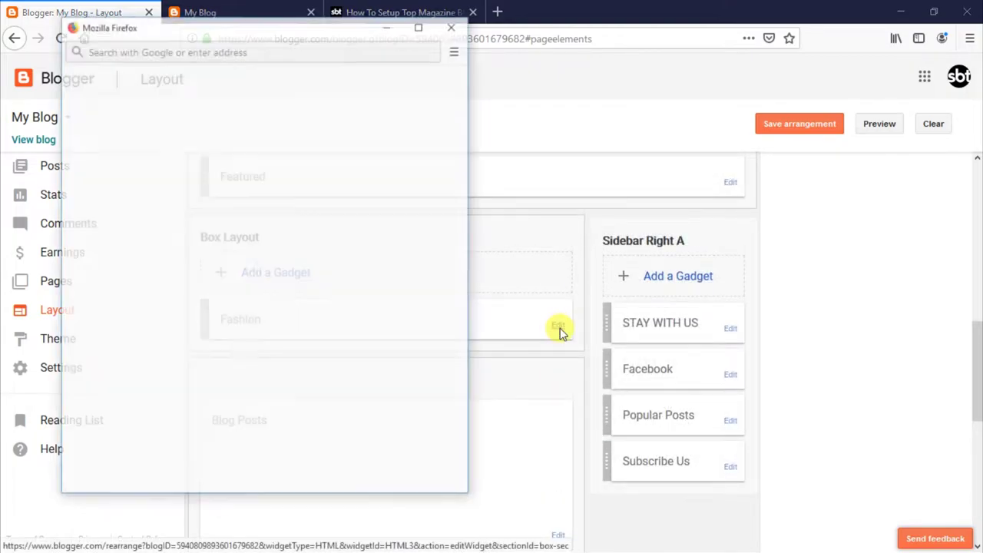
left_click(455, 32)
scroll(604, 297, "down", 6)
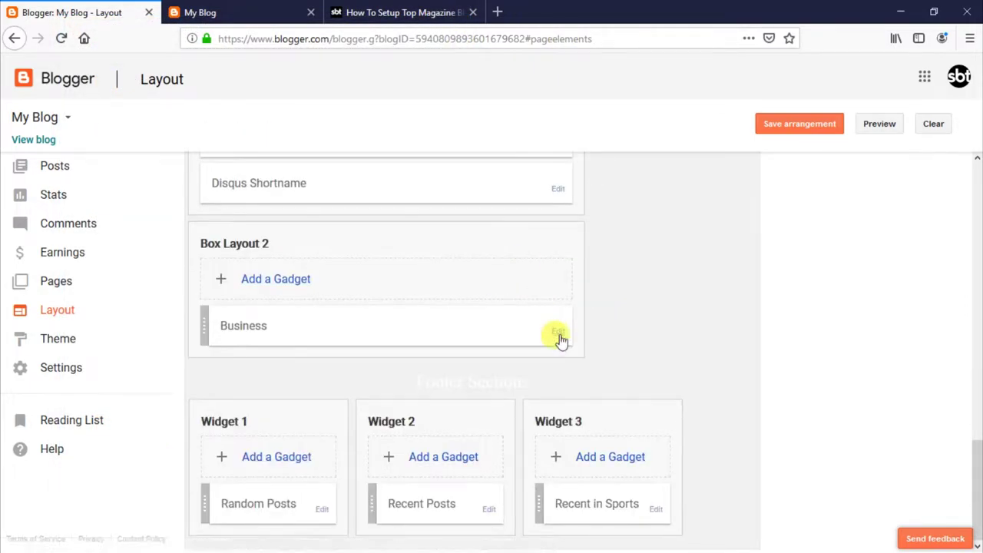
left_click(559, 337)
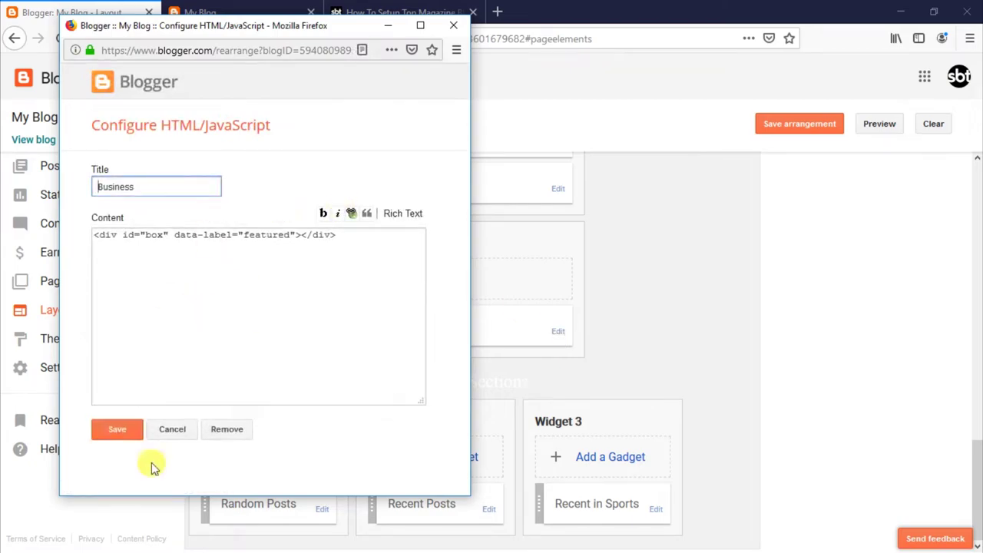
left_click(172, 432)
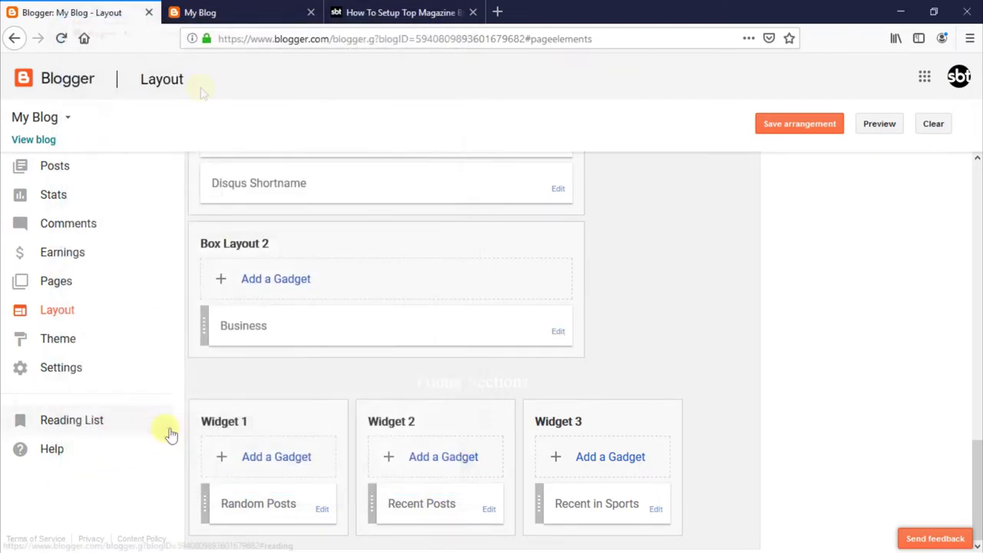
View the Fashion and Business magazine boxes on the live blog page
left_click(228, 11)
scroll(335, 308, "down", 3)
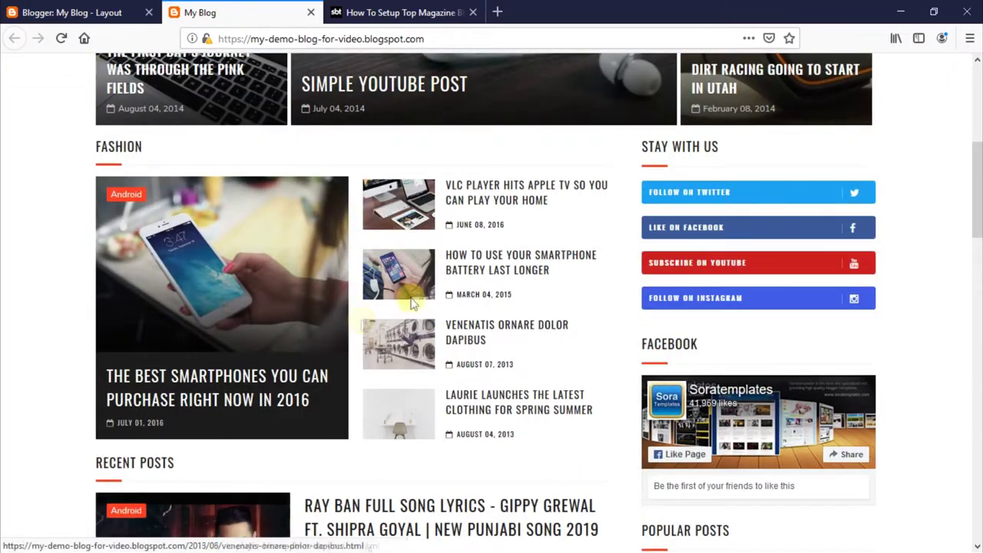
scroll(402, 285, "down", 6)
scroll(399, 302, "down", 5)
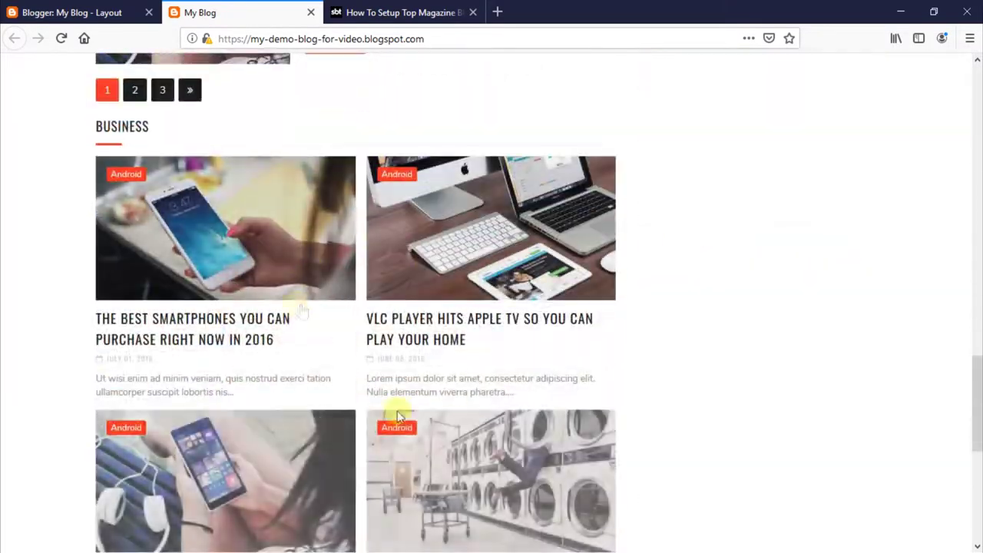
scroll(410, 298, "down", 2)
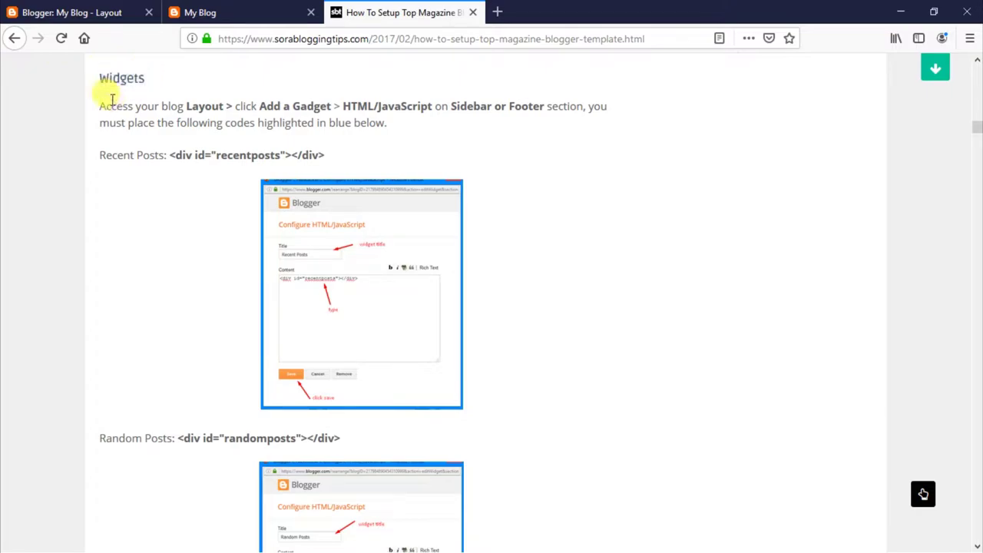
Read the guide's Widgets instructions for the sidebar or footer, plus its Recent Posts and Random Posts code lines
left_click_drag(101, 105, 409, 125)
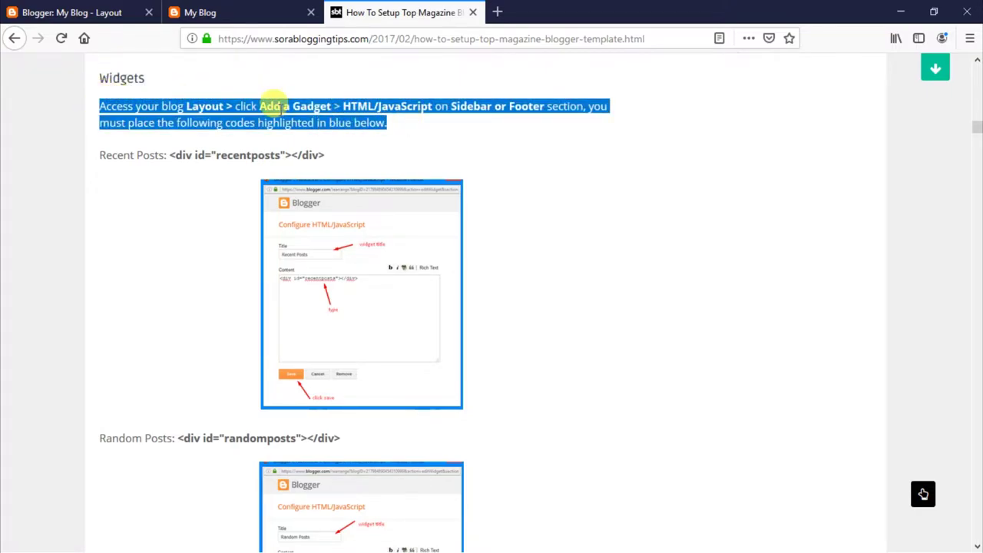
left_click(275, 106)
left_click_drag(102, 157, 323, 154)
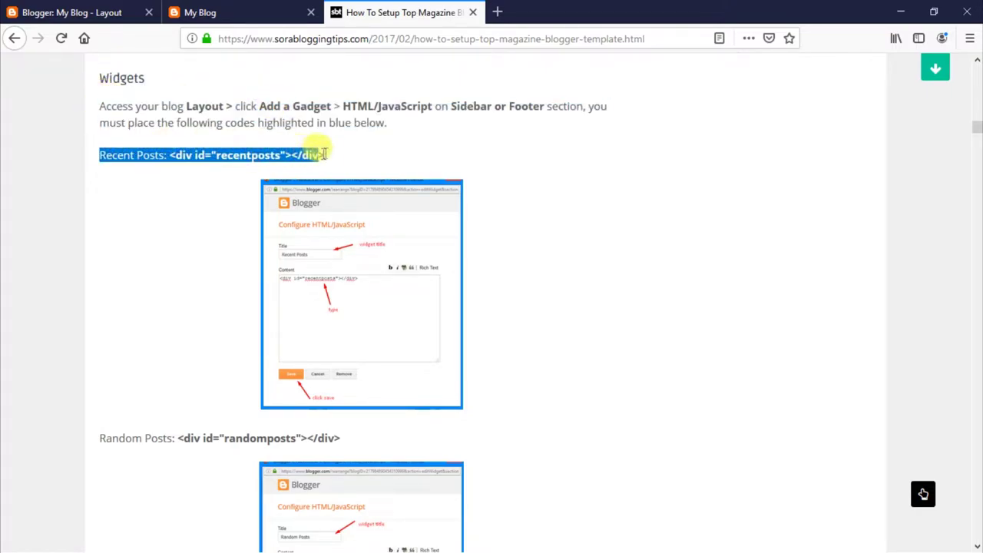
left_click(311, 151)
scroll(208, 281, "down", 2)
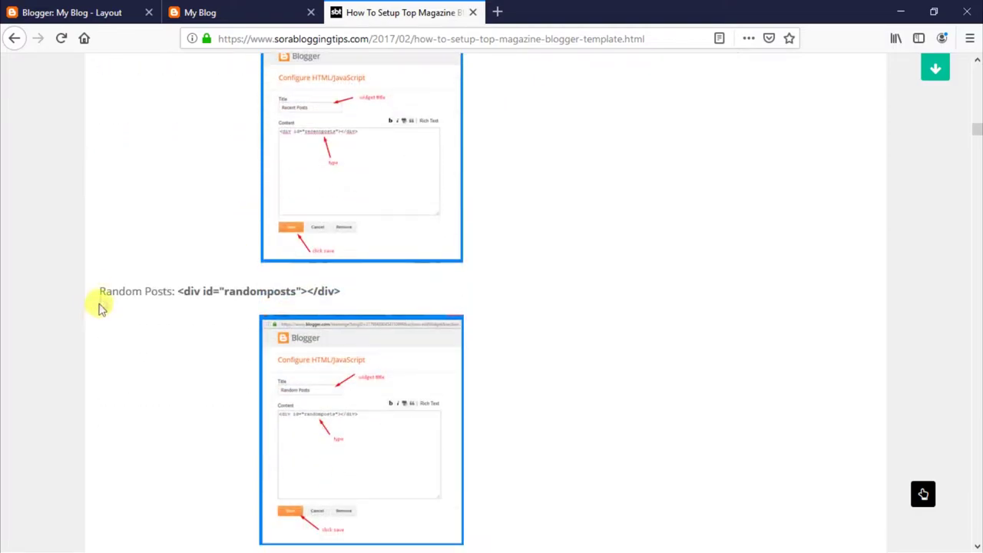
left_click_drag(102, 295, 295, 291)
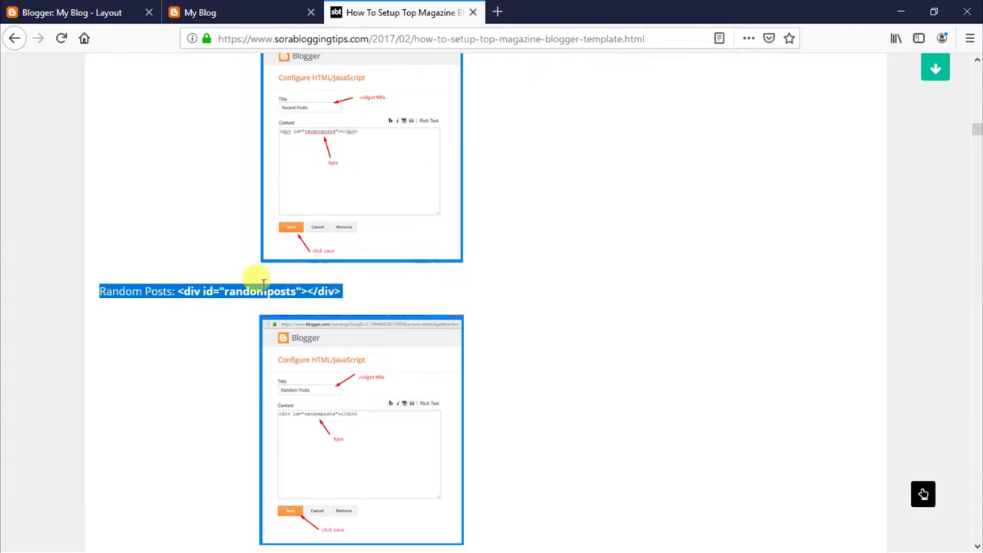
left_click(262, 285)
Read the guide's Post by Tag/Label and Recent Comments code lines in the Widgets section
scroll(246, 287, "down", 3)
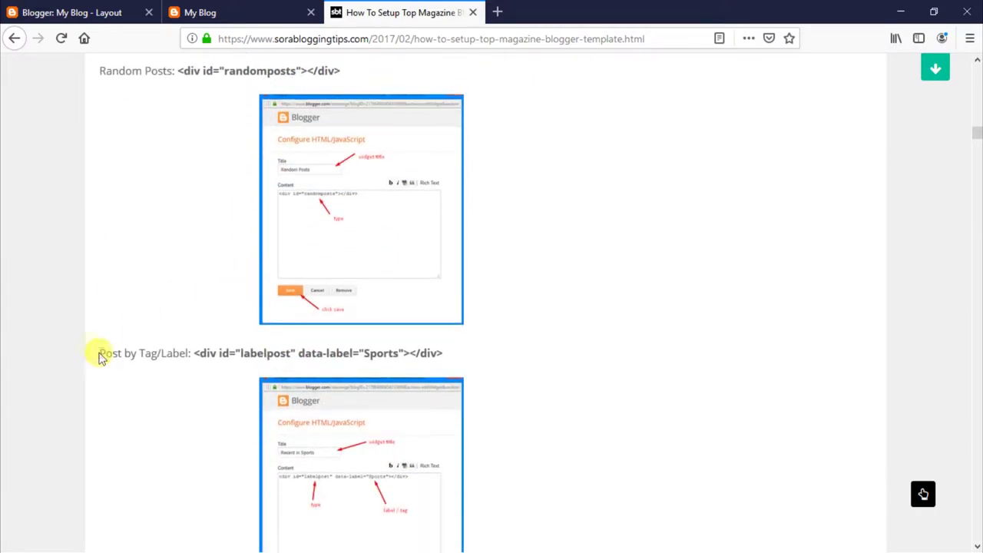
left_click_drag(121, 353, 445, 354)
left_click(300, 341)
scroll(298, 342, "down", 4)
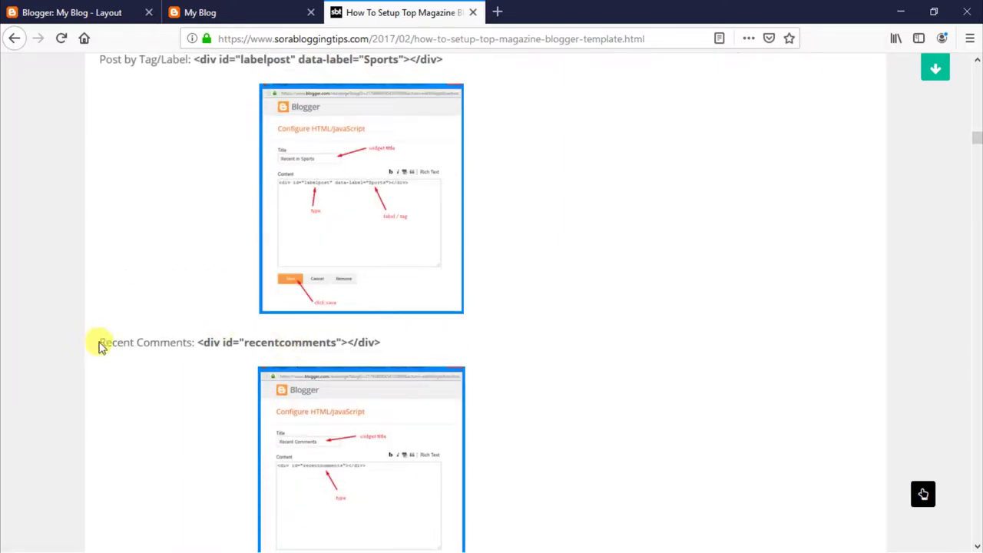
left_click_drag(100, 342, 384, 344)
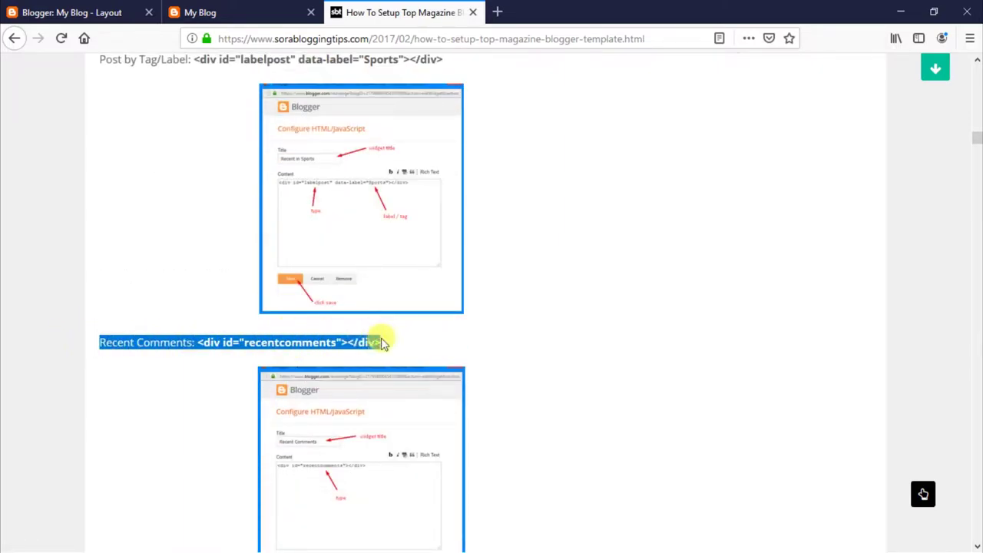
left_click(348, 336)
scroll(331, 343, "down", 4)
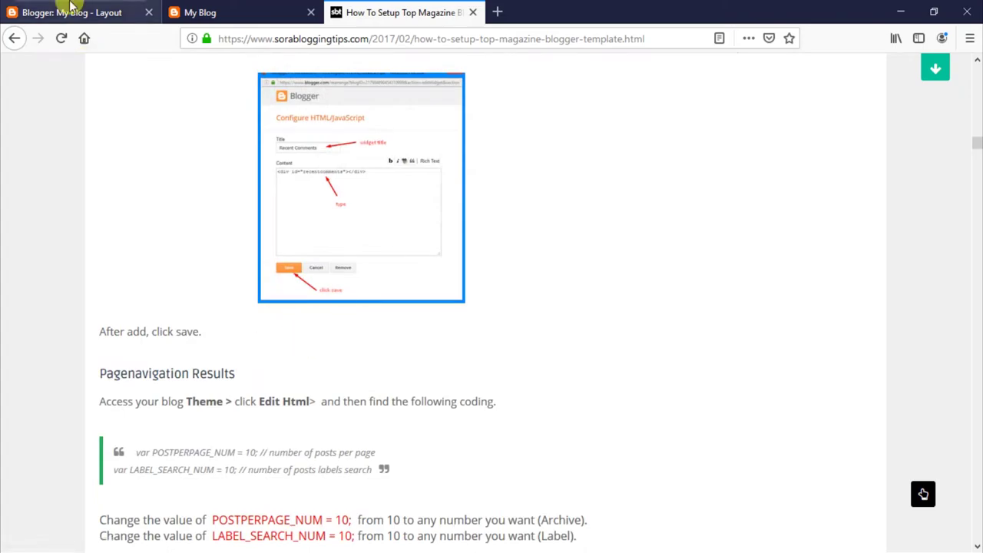
In the Blogger layout, open the Random Posts gadget in footer section Widget 1, check its code and save it
left_click(69, 9)
scroll(645, 321, "up", 6)
scroll(645, 321, "down", 2)
scroll(527, 341, "up", 3)
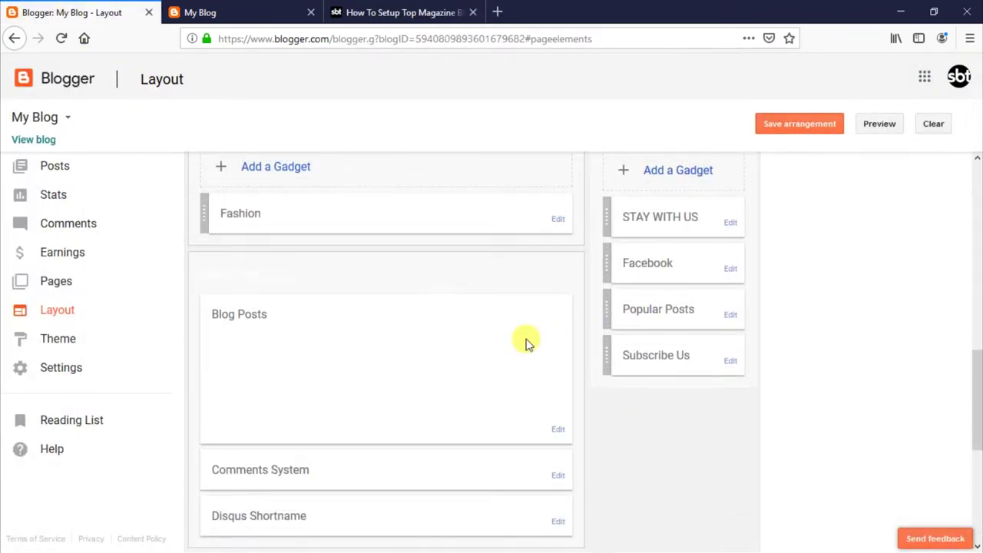
scroll(527, 340, "down", 2)
scroll(527, 341, "down", 5)
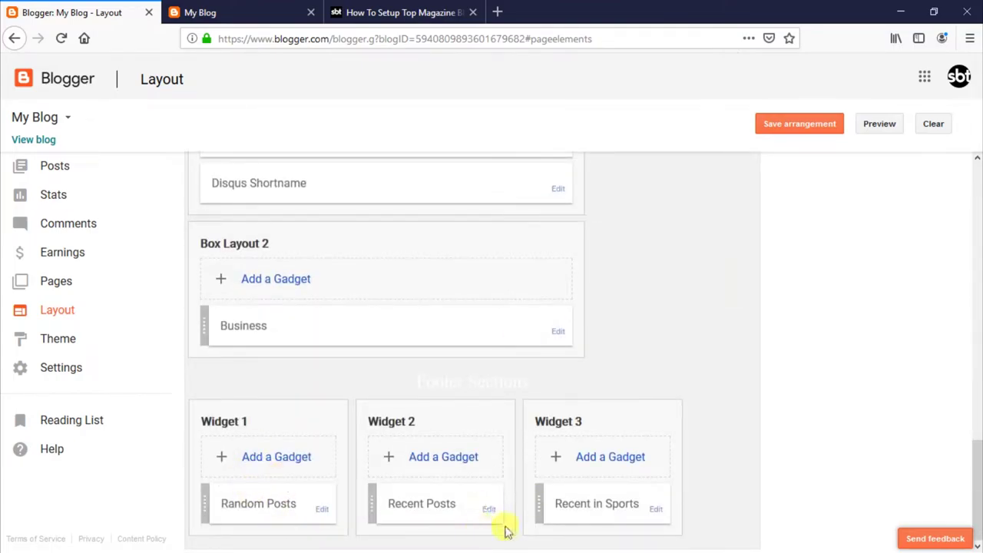
left_click(325, 512)
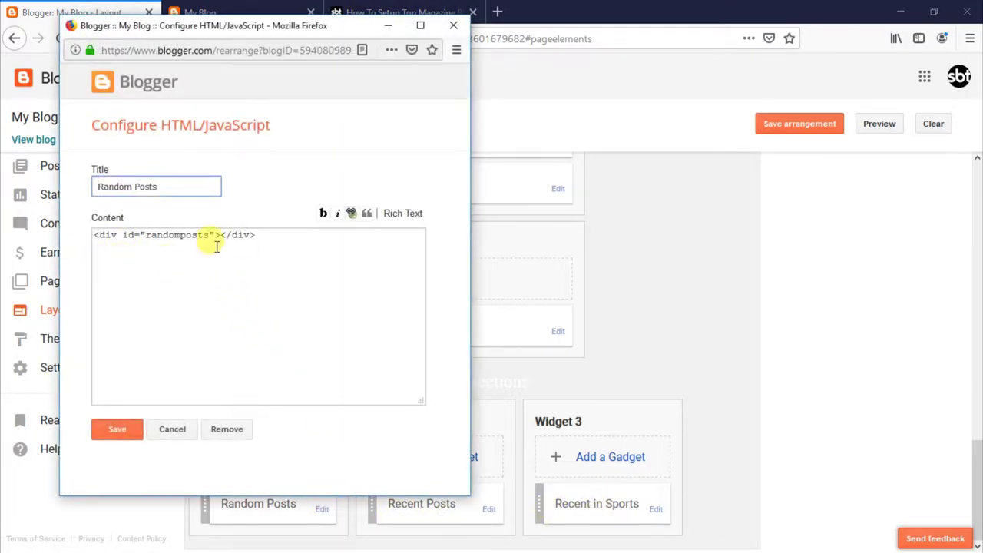
left_click(115, 429)
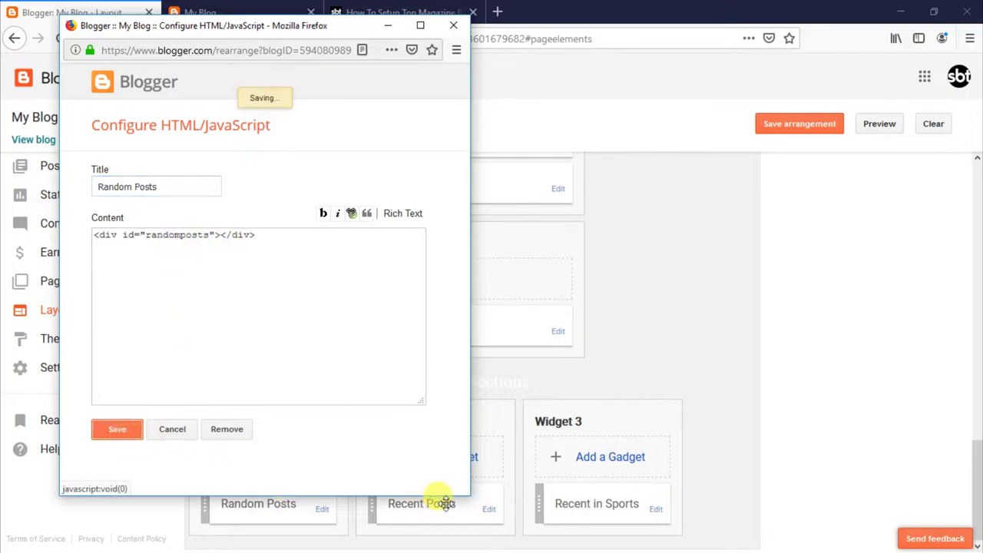
Check and save the Recent Posts gadget in footer section Widget 2 and the Recent in Sports gadget in Widget 3
left_click(490, 510)
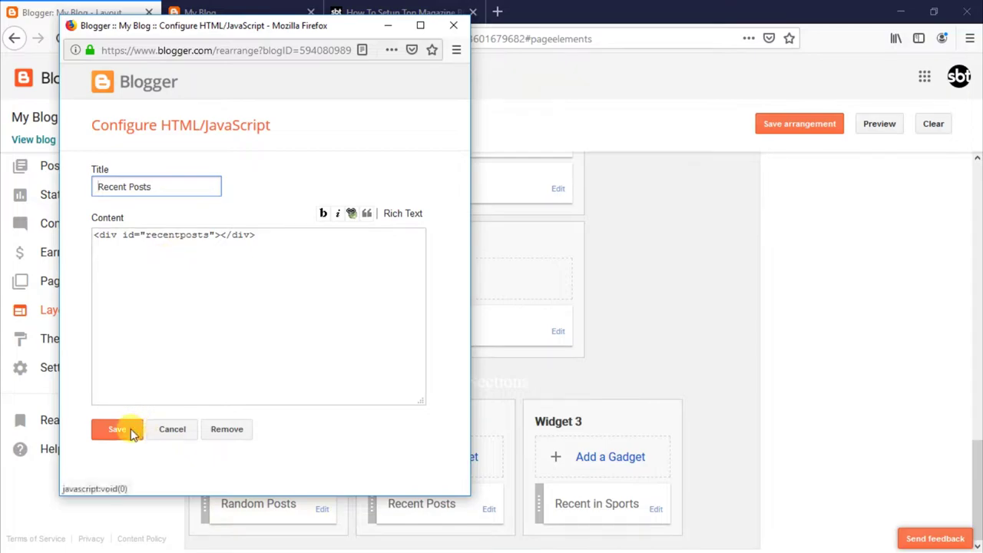
left_click(129, 432)
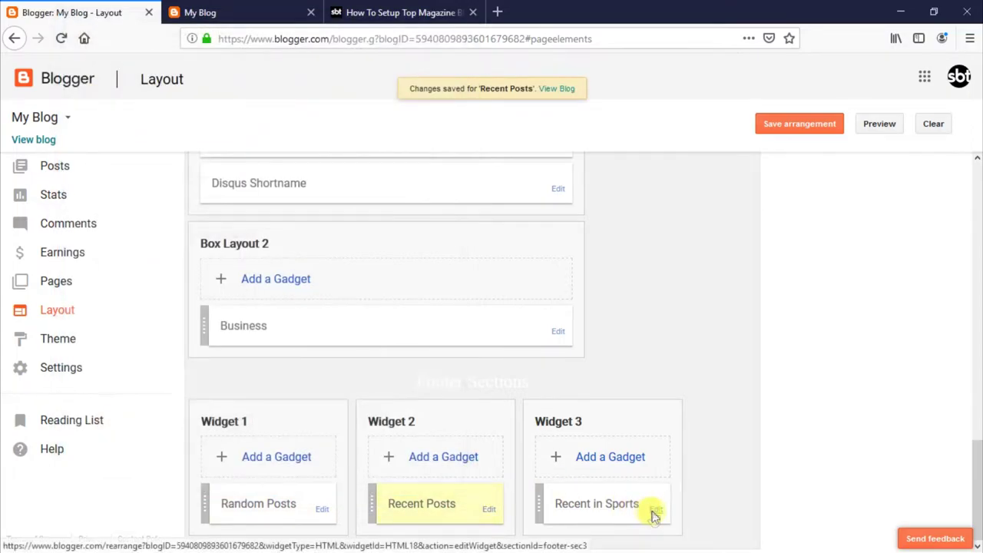
left_click(653, 513)
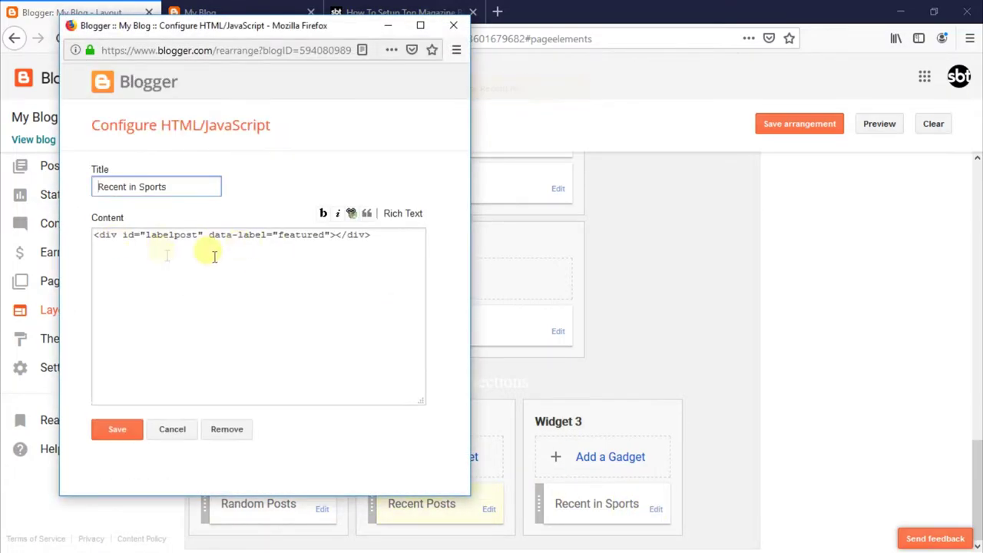
left_click(117, 429)
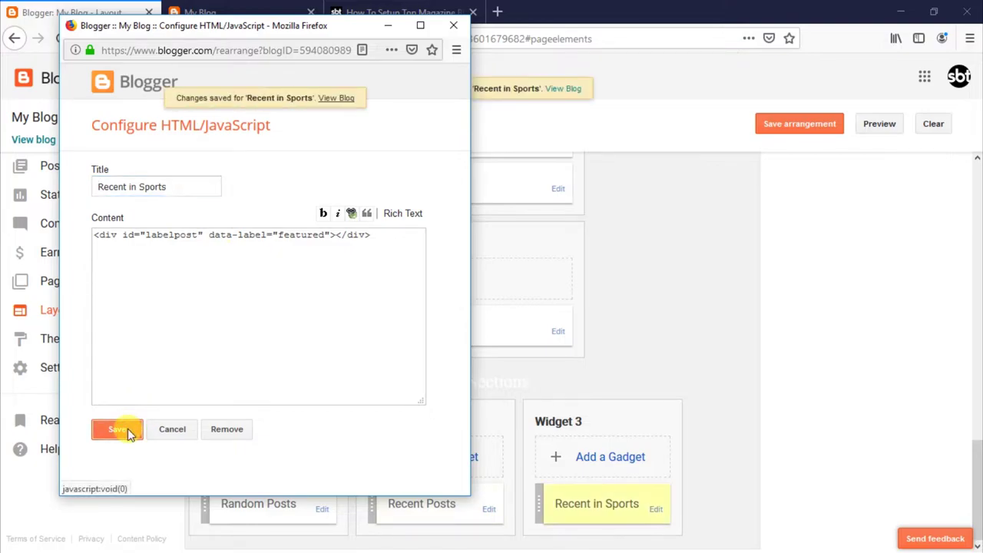
scroll(652, 382, "up", 4)
scroll(651, 383, "up", 10)
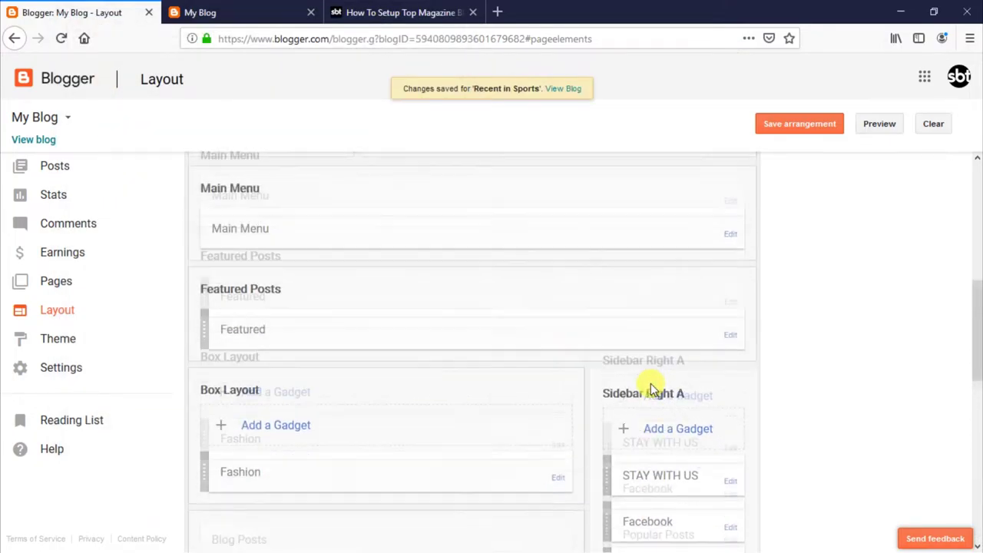
Switch to the live blog and check the Random Posts, Recent Posts and Recent in Sports widgets in the footer
left_click(175, 8)
scroll(206, 364, "down", 3)
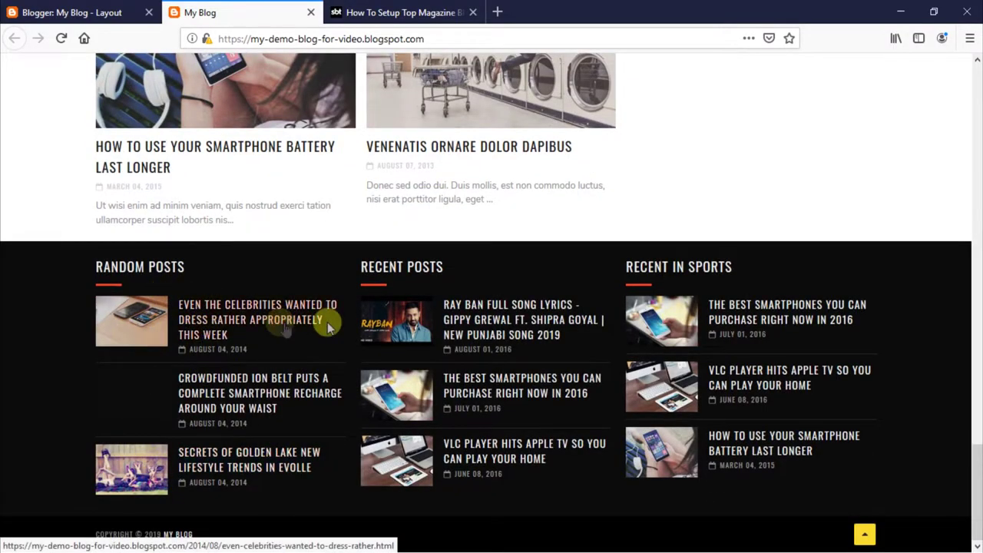
scroll(532, 432, "up", 10)
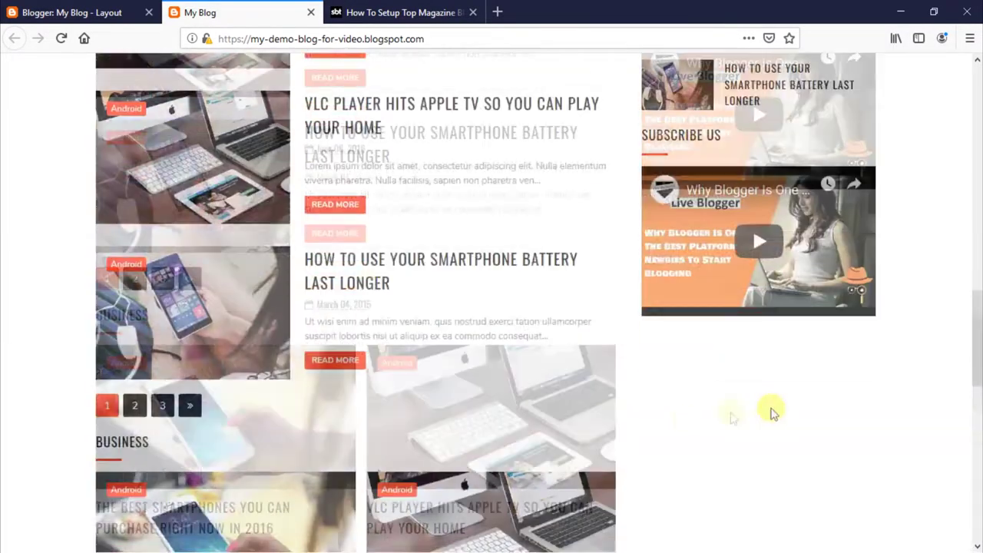
scroll(753, 415, "up", 8)
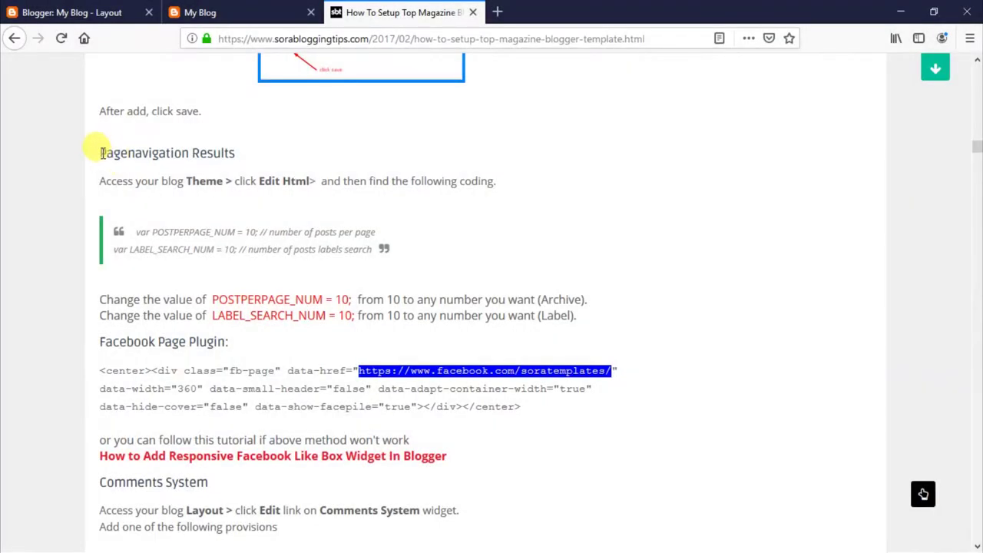
Read the guide's Pagenavigation Results section, including the theme HTML instructions and the two code lines
left_click_drag(102, 152, 252, 147)
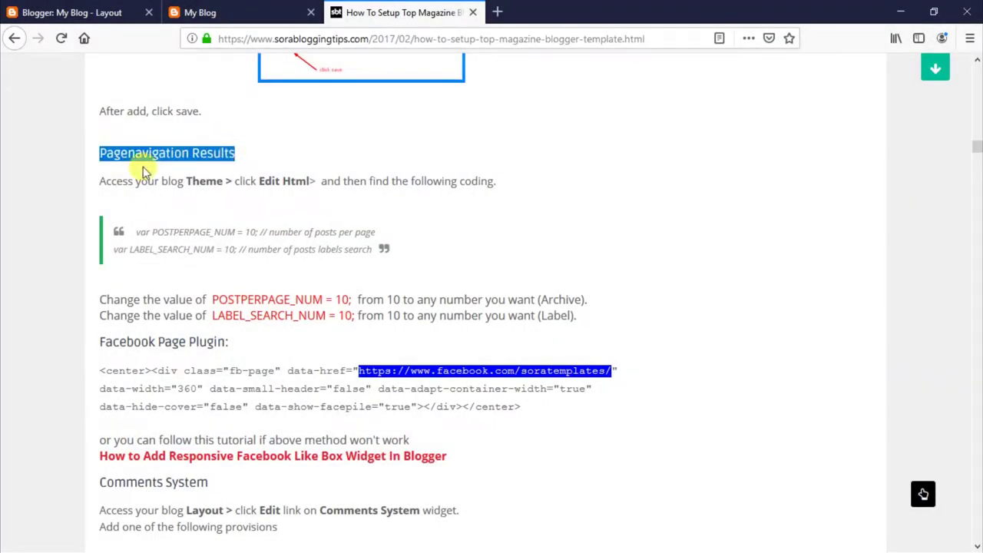
left_click_drag(139, 167, 537, 184)
left_click(110, 181)
left_click(244, 202)
left_click_drag(138, 228, 370, 248)
left_click(203, 224)
Copy the variable name POSTPERPAGE_NUM from the guide and open the blog theme's HTML code for editing
left_click_drag(153, 230, 239, 231)
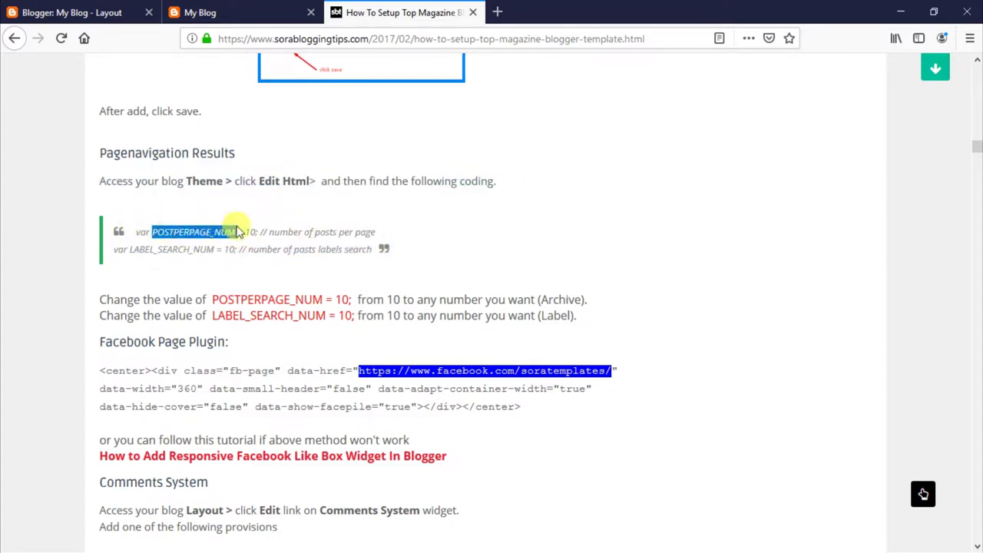
right_click(225, 227)
left_click(226, 239)
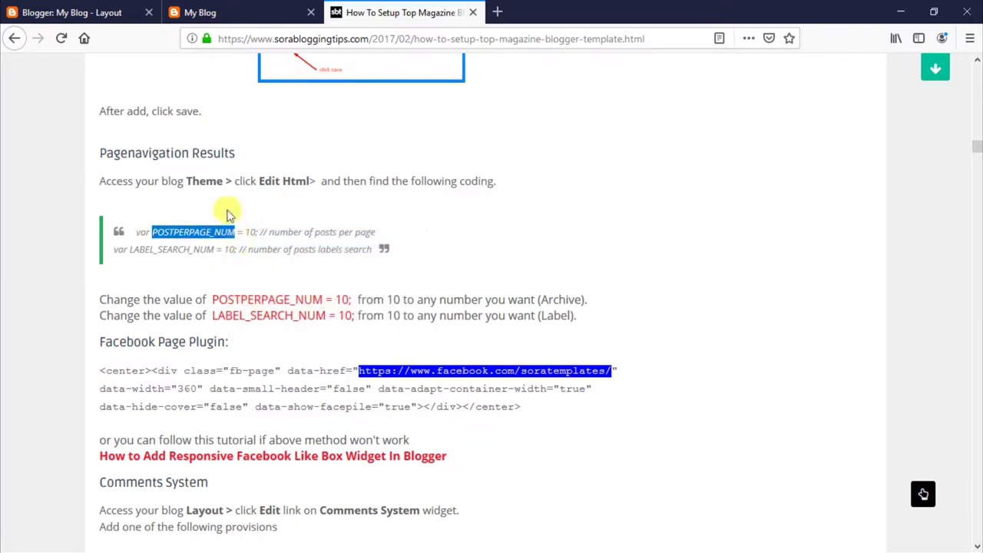
left_click(117, 8)
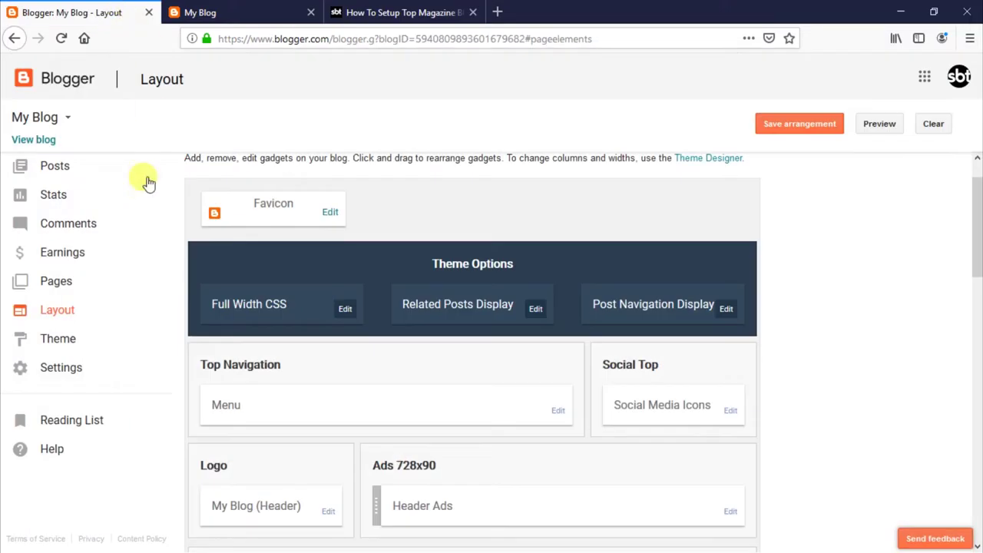
left_click(72, 336)
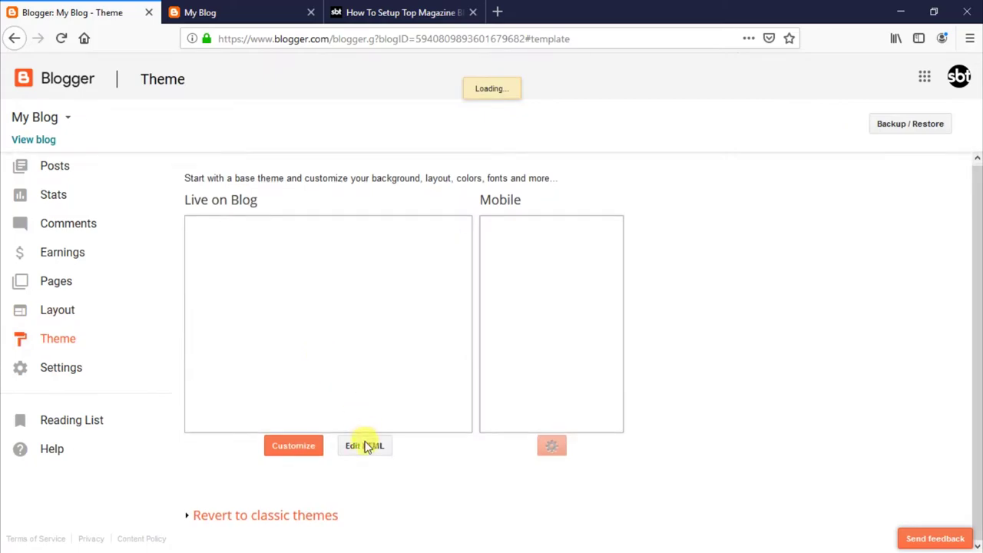
left_click(363, 445)
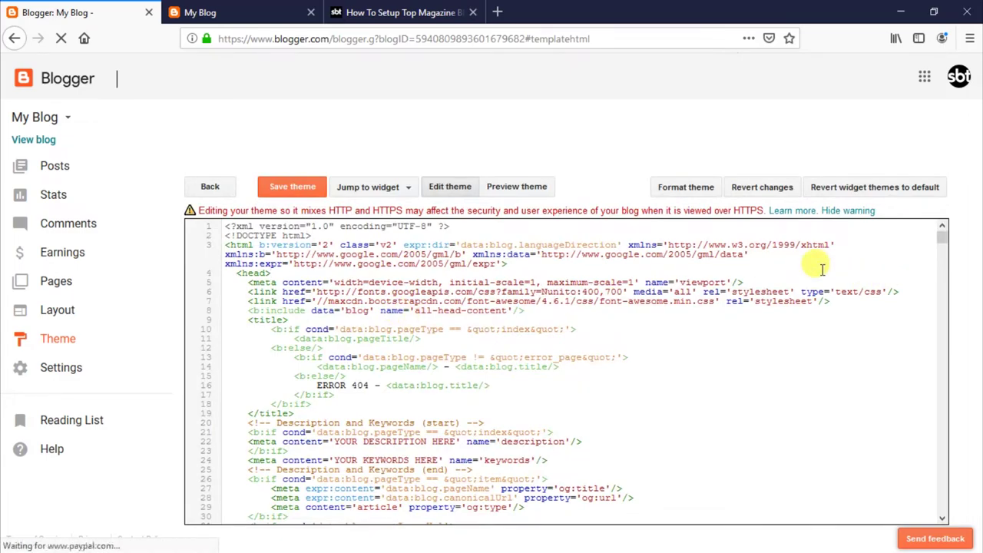
Search the theme code for POSTPERPAGE_NUM and check the posts-per-page and LABEL_SEARCH_NUM lines
key("ctrl+f")
right_click(818, 225)
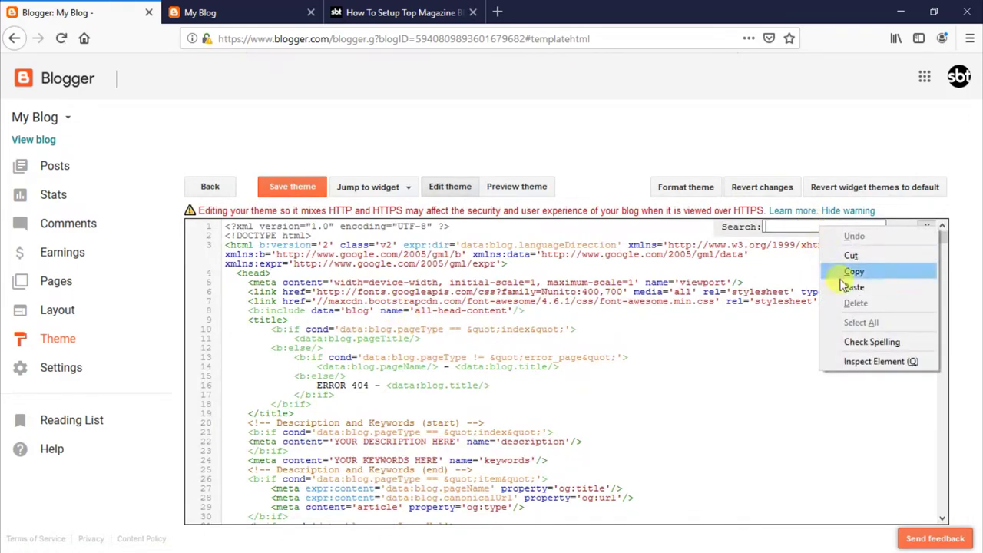
left_click(845, 283)
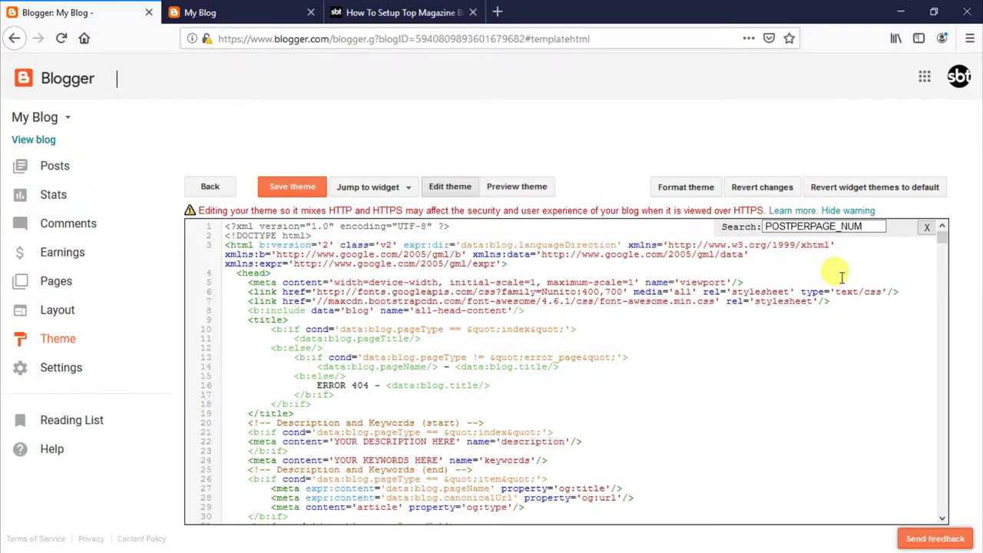
key("Return")
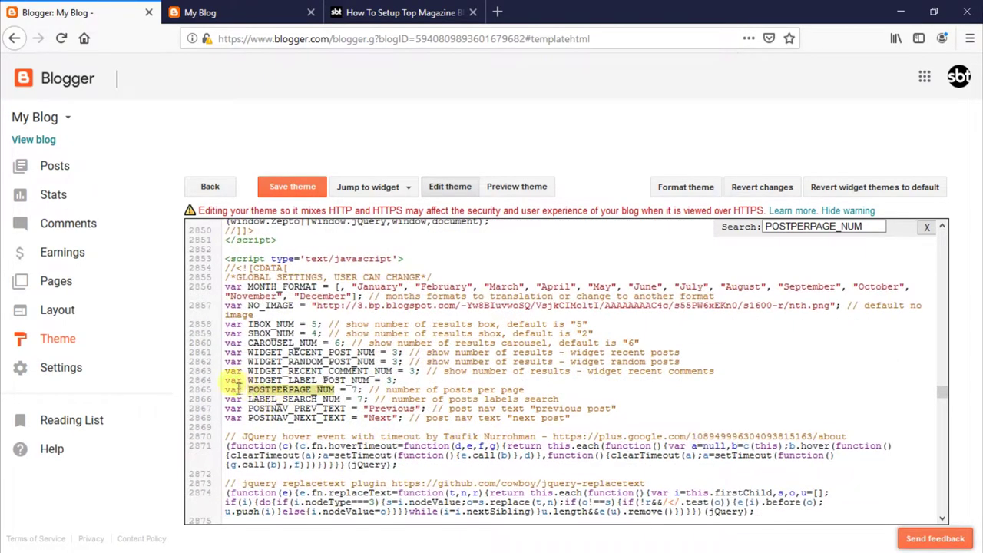
left_click(415, 389)
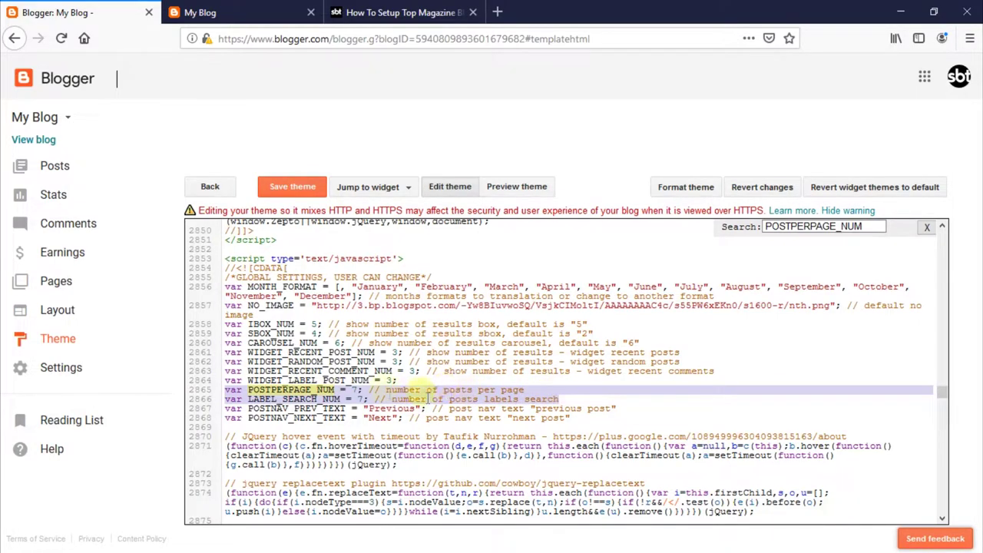
left_click(378, 399)
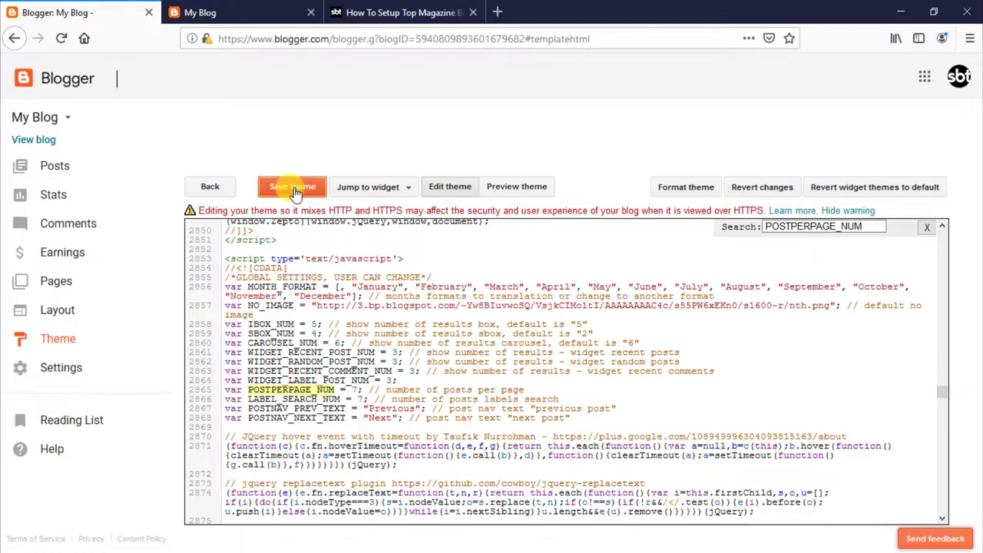
In the blog's posts, comments and sharing settings, show at most 7 posts on the main page and save
left_click(88, 368)
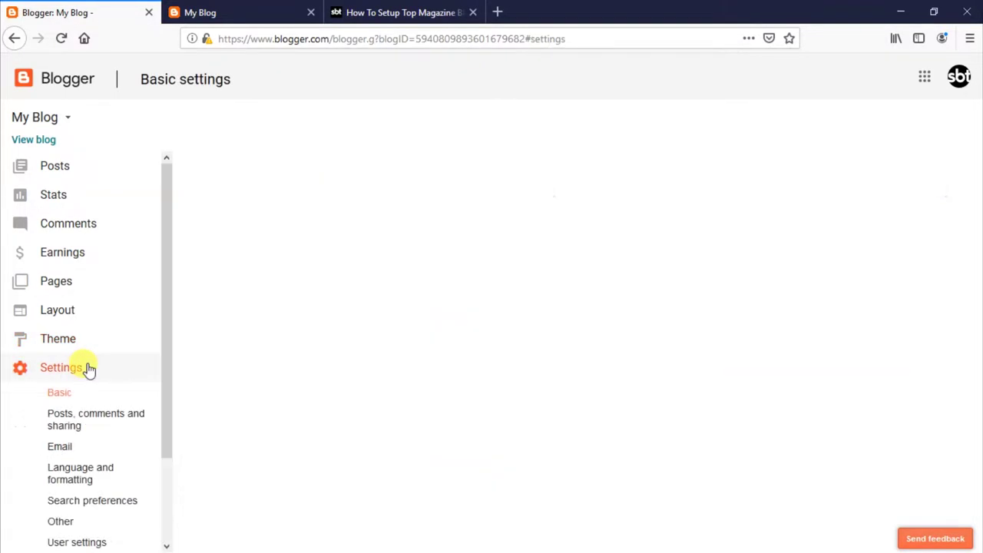
left_click(86, 420)
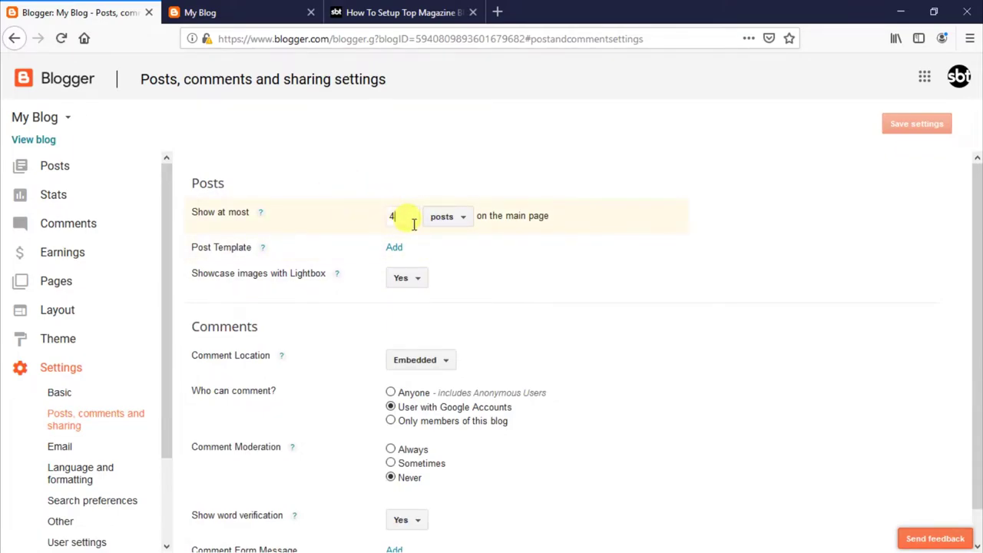
type("7")
left_click(908, 122)
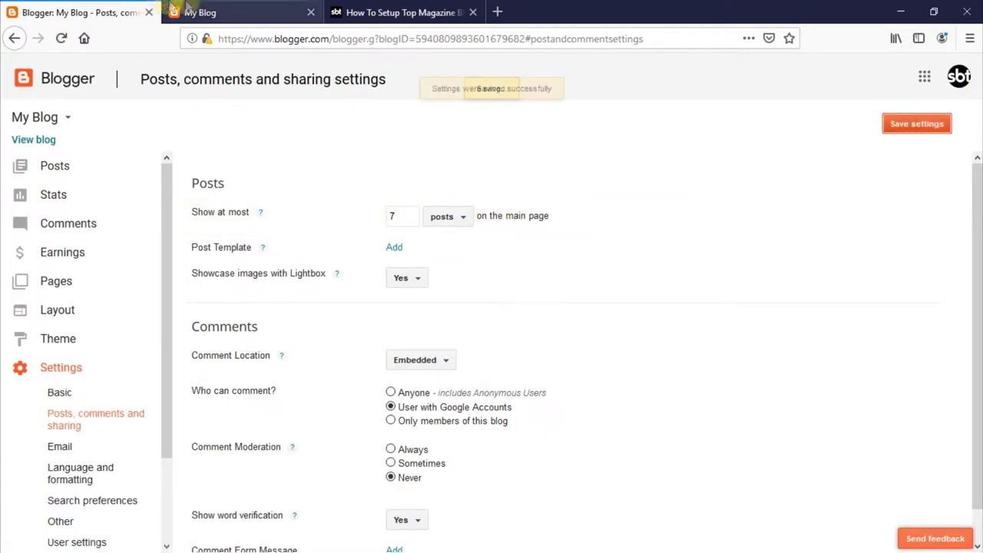
Check the live blog's page, and return to the guide's Facebook Page Plugin section
left_click(200, 12)
scroll(201, 284, "down", 10)
scroll(203, 285, "down", 6)
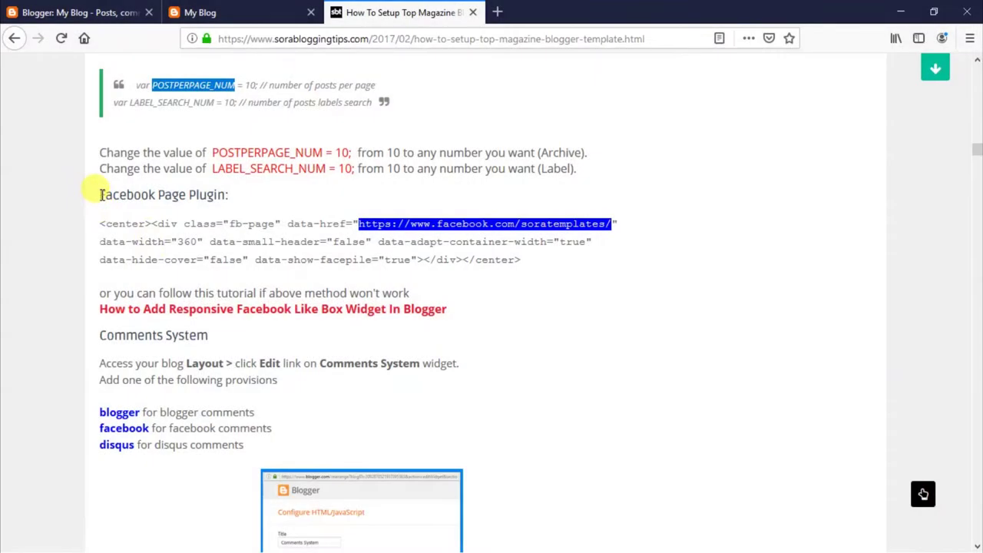
Read the guide's Facebook Page Plugin code and the note about the alternative Facebook Like Box tutorial
left_click_drag(99, 195, 212, 208)
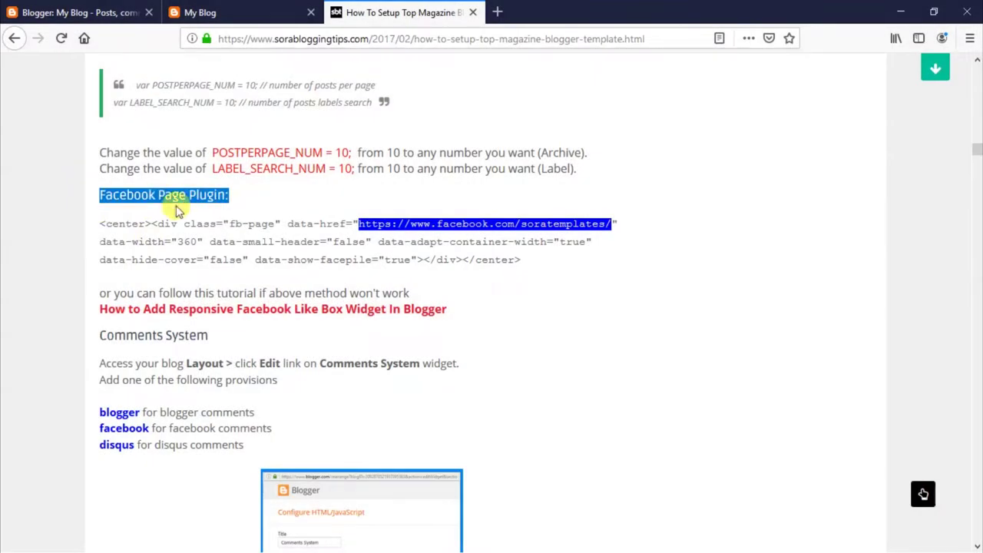
left_click(135, 219)
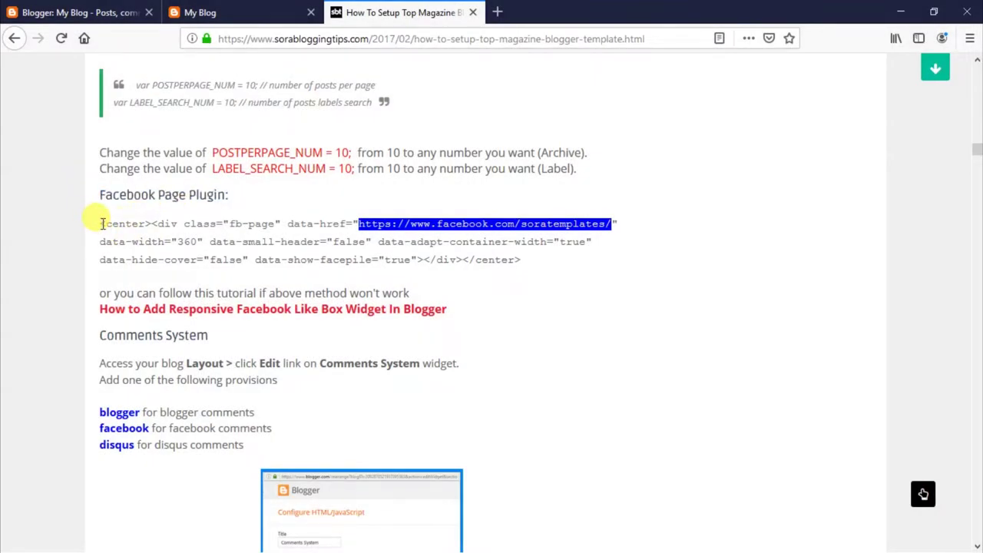
left_click_drag(113, 224, 533, 263)
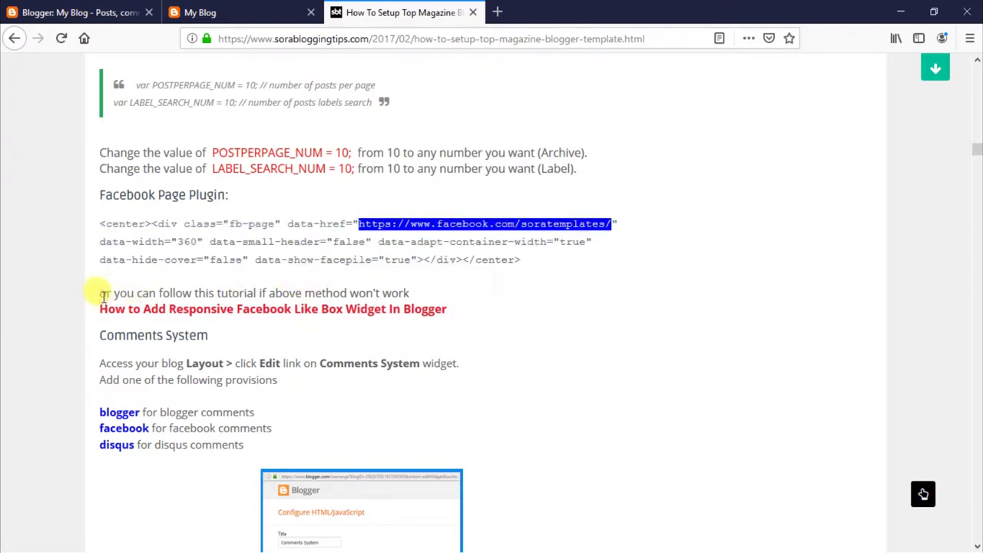
left_click_drag(100, 293, 450, 305)
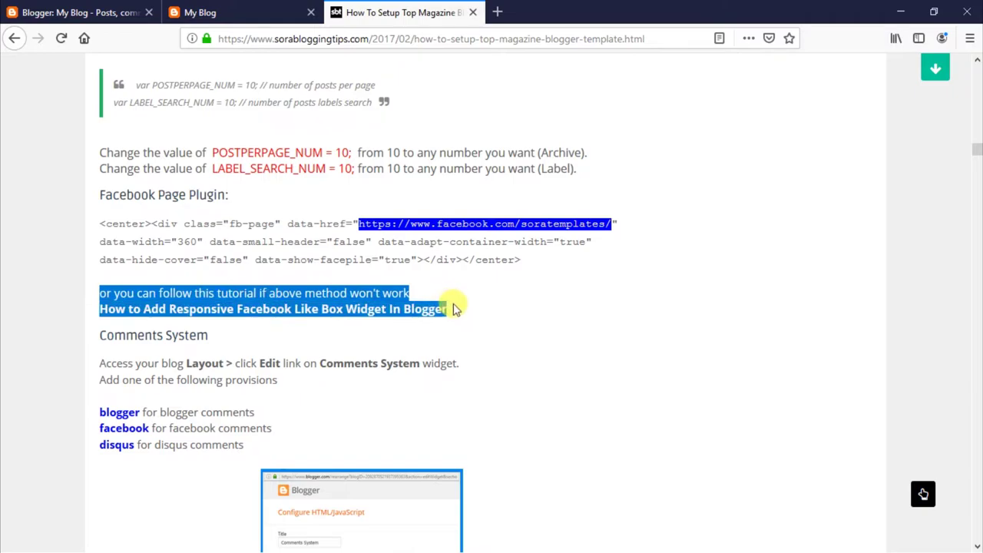
left_click(365, 280)
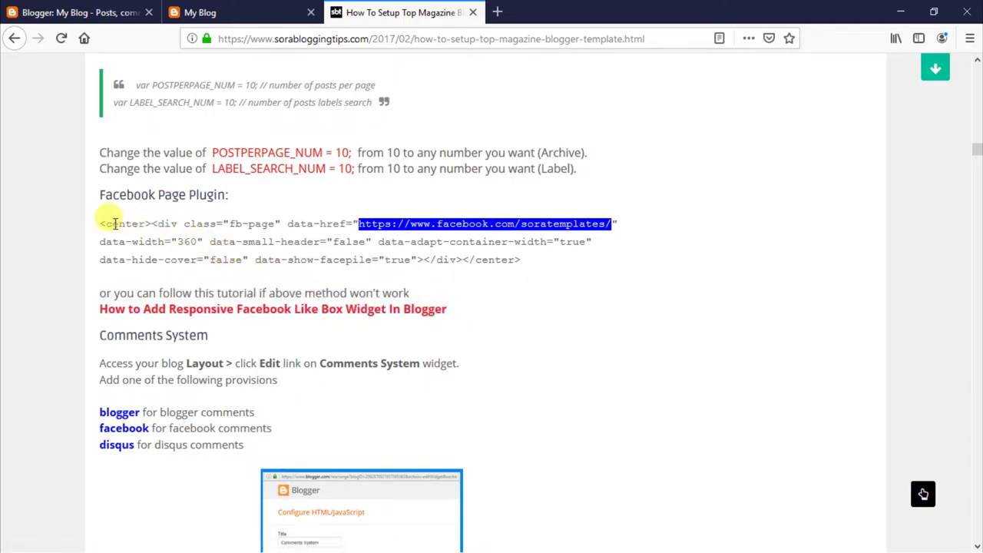
Copy the complete Facebook Page Plugin code from the guide
left_click_drag(101, 223, 527, 261)
right_click(470, 244)
left_click(487, 258)
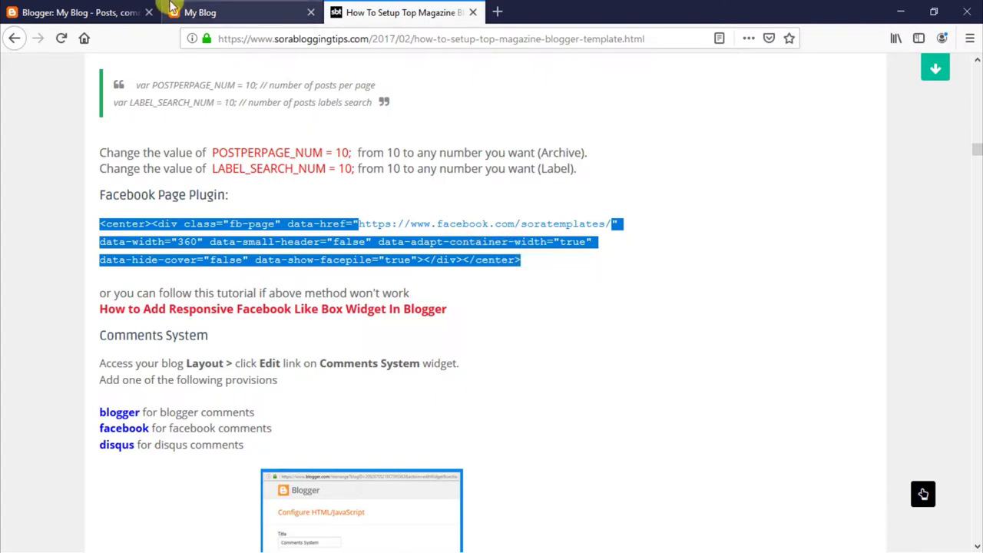
In the Blogger layout, open the Facebook gadget in the right sidebar and replace its content with the copied plugin code
left_click(131, 13)
left_click(59, 338)
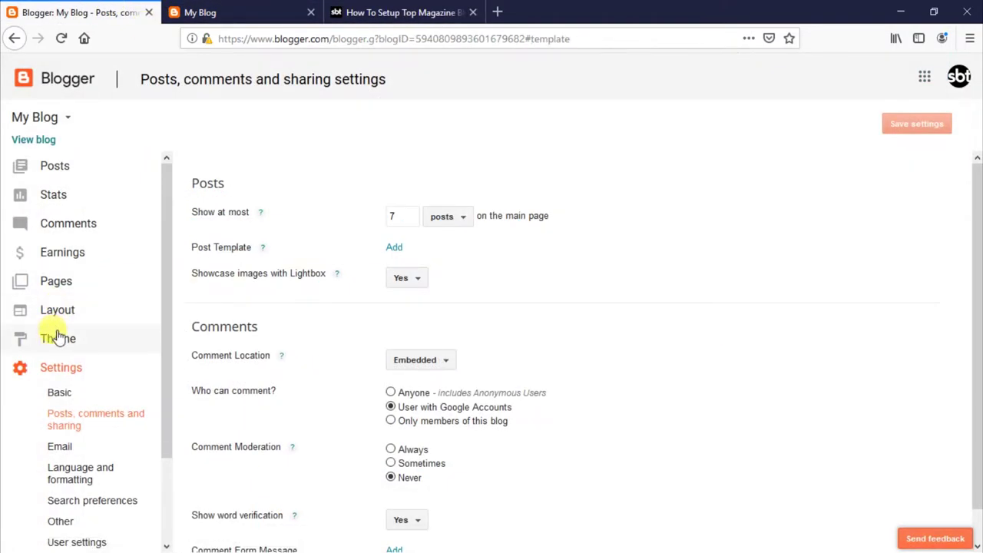
left_click(81, 308)
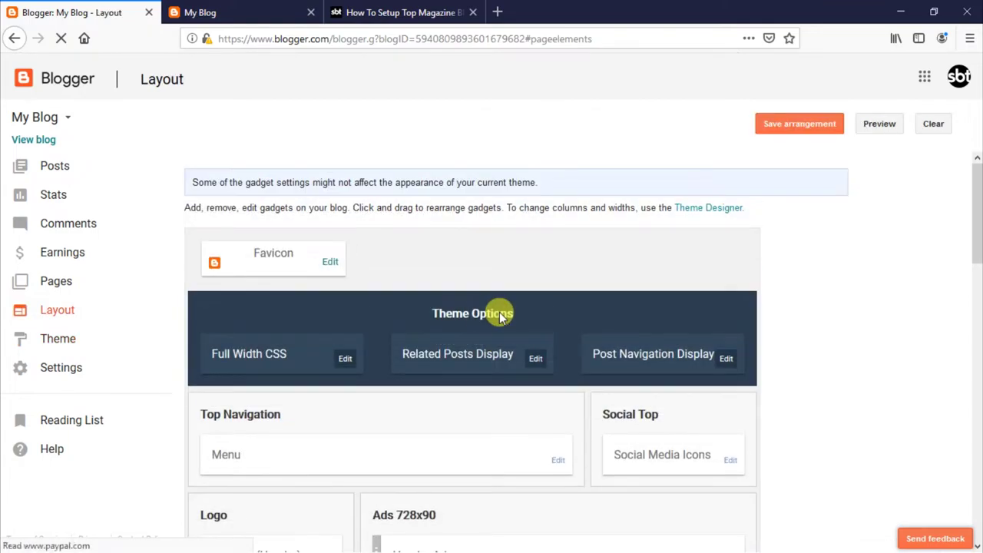
scroll(495, 323, "down", 2)
scroll(491, 328, "down", 8)
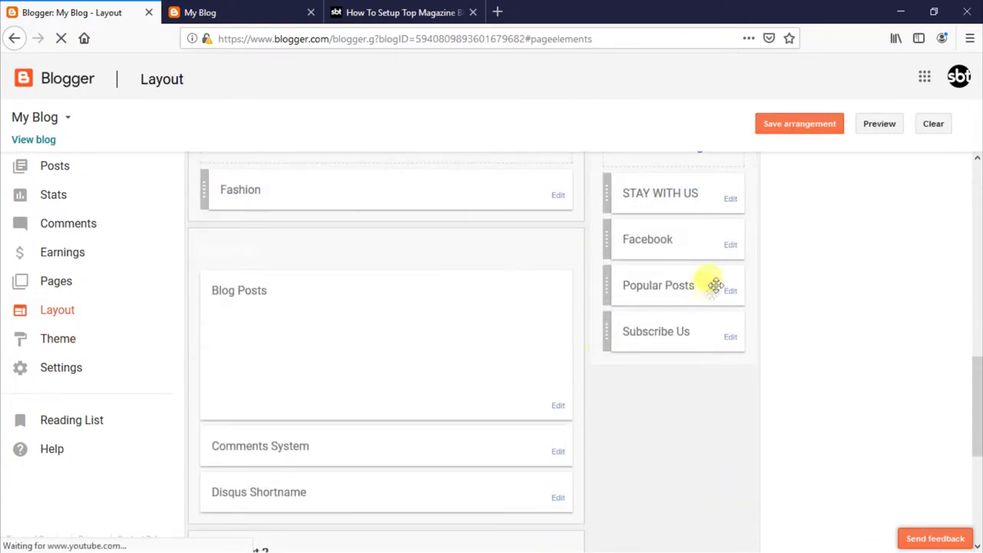
left_click(730, 245)
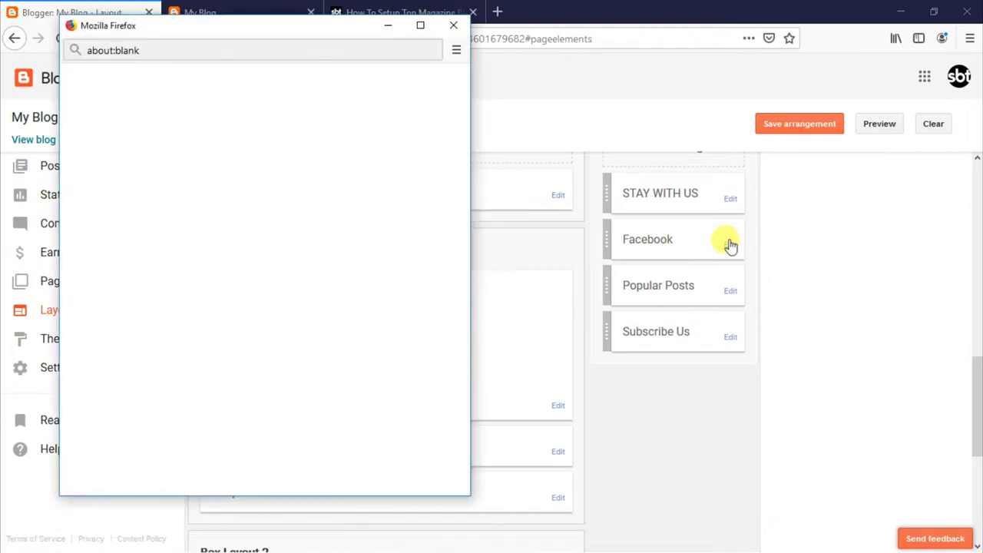
triple_click(279, 267)
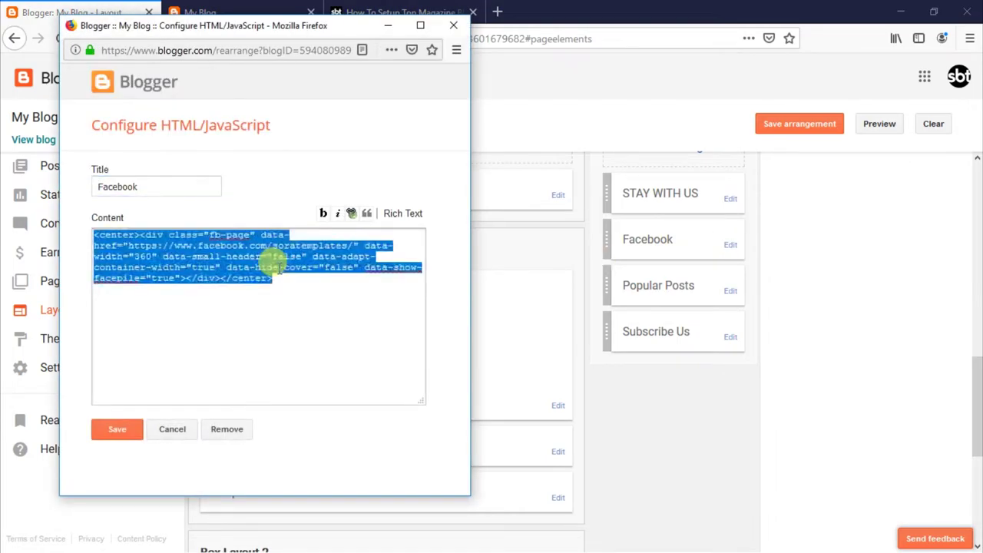
right_click(279, 267)
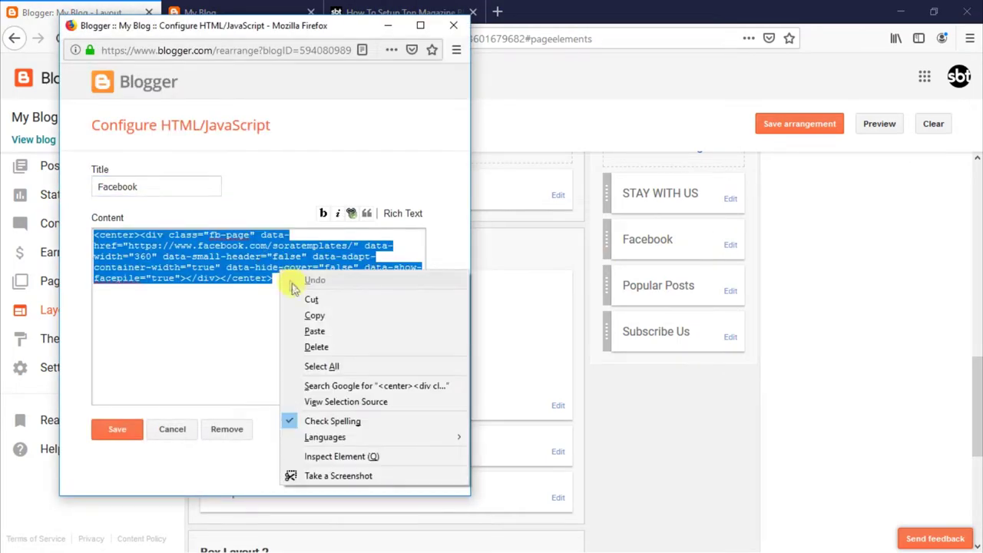
left_click(292, 329)
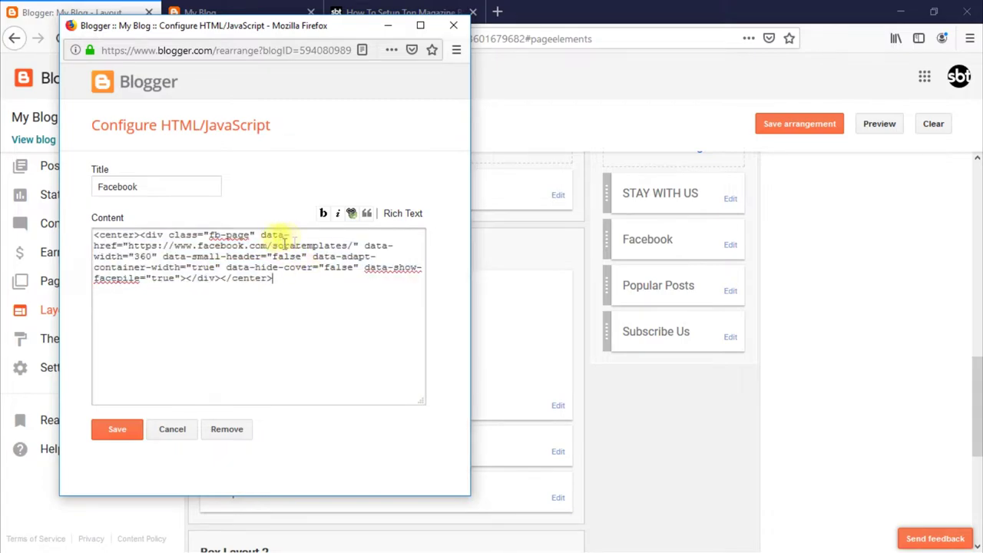
Replace the page name soratemplates in the gadget's Facebook URL with the text "replace this with your id"
left_click_drag(272, 245, 331, 245)
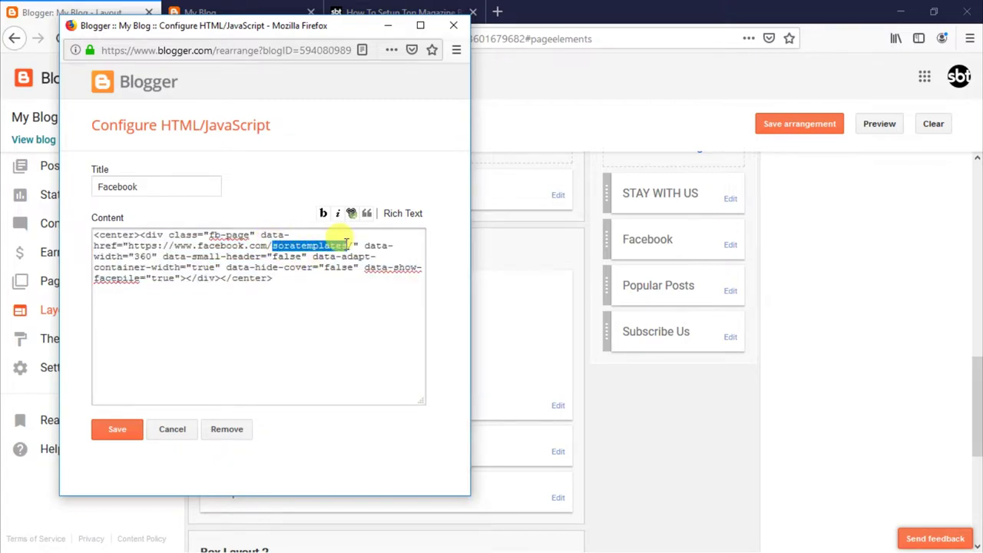
type("replace ")
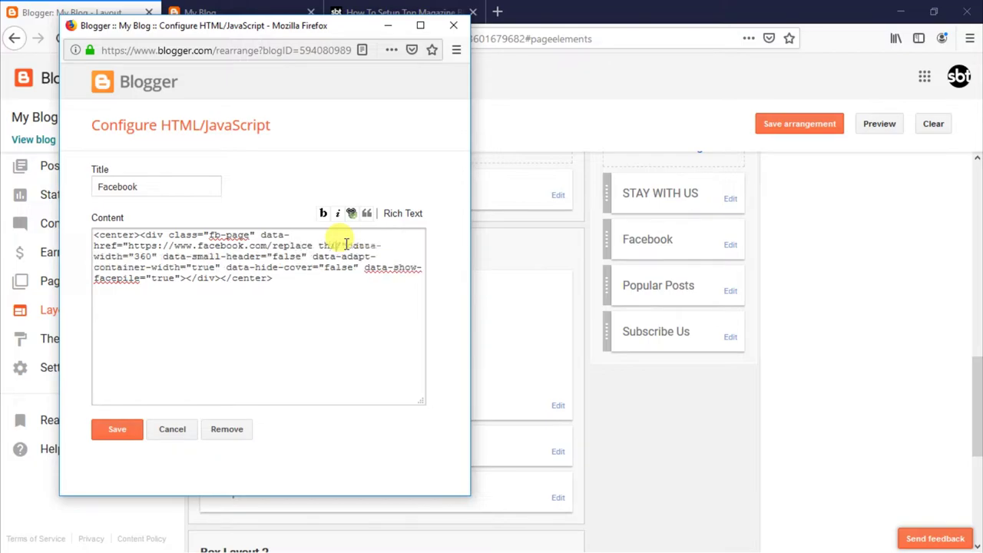
type("this with yo")
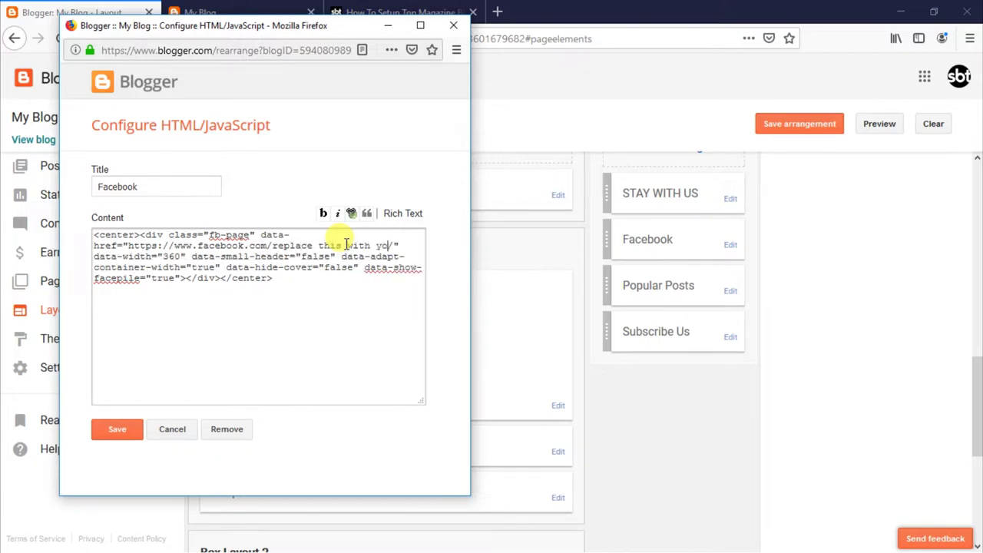
type("ur id")
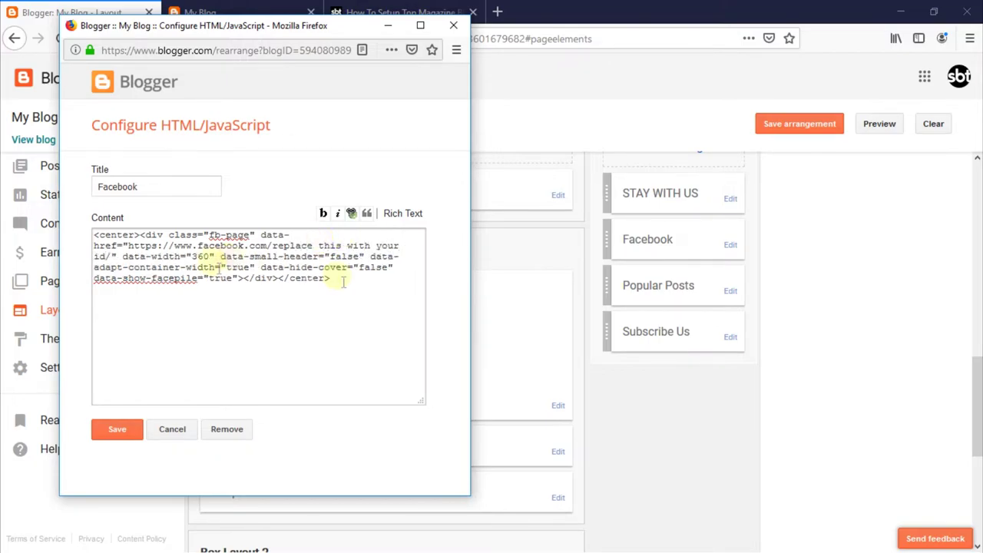
Undo the page name replacement in the Facebook gadget's URL, save the gadget and view the Facebook widget on the blog
key("ctrl+z")
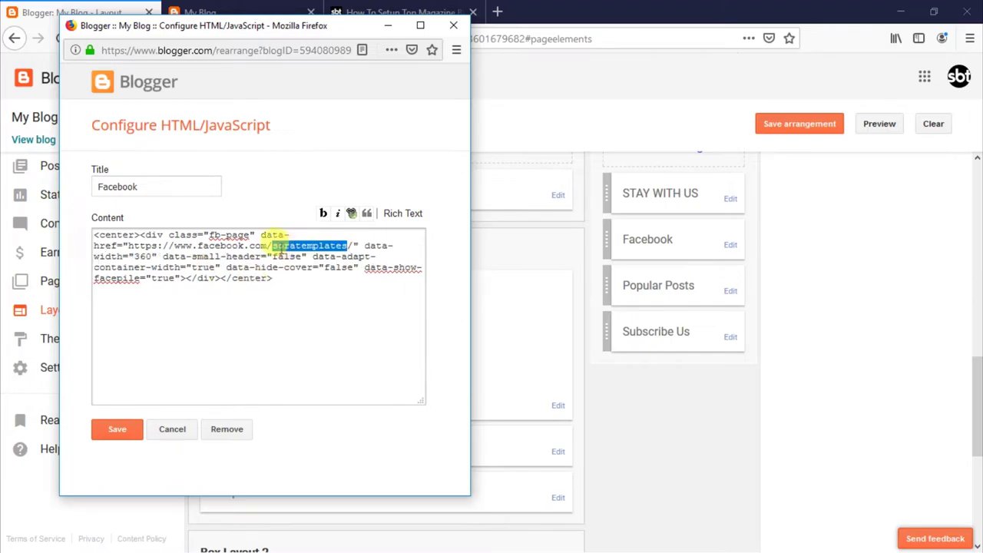
left_click(112, 430)
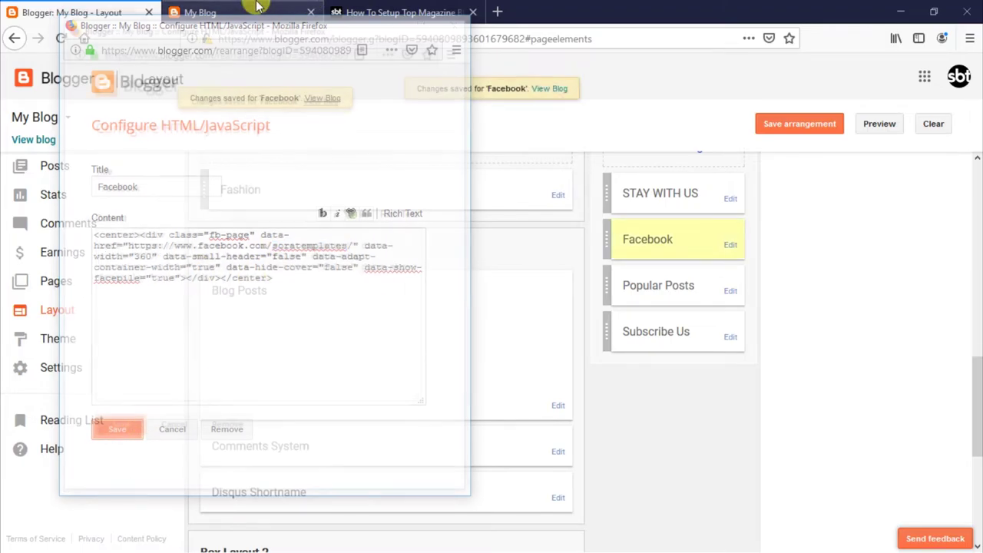
left_click(257, 6)
scroll(822, 358, "up", 7)
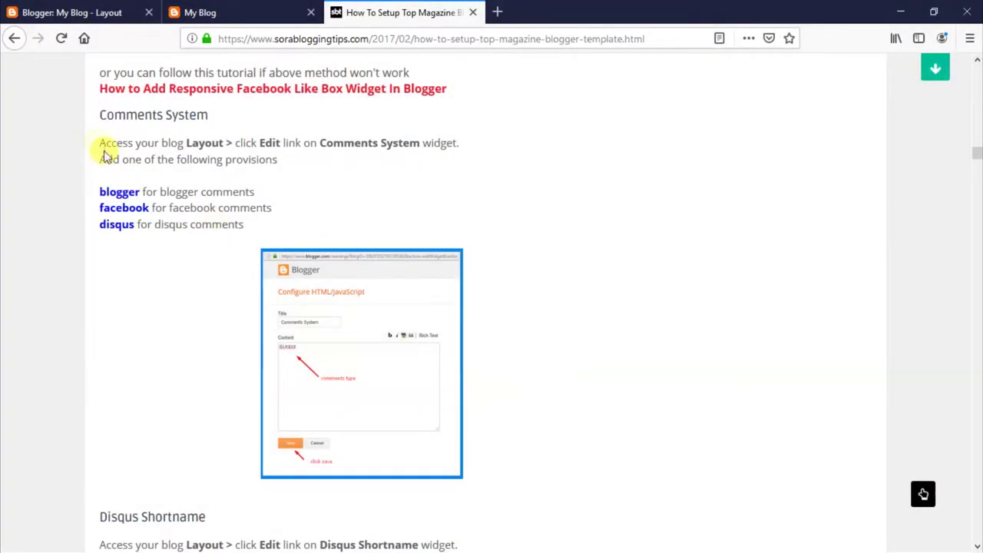
Read the guide's Comments System section, including the blogger, facebook and disqus options
left_click_drag(101, 116, 198, 114)
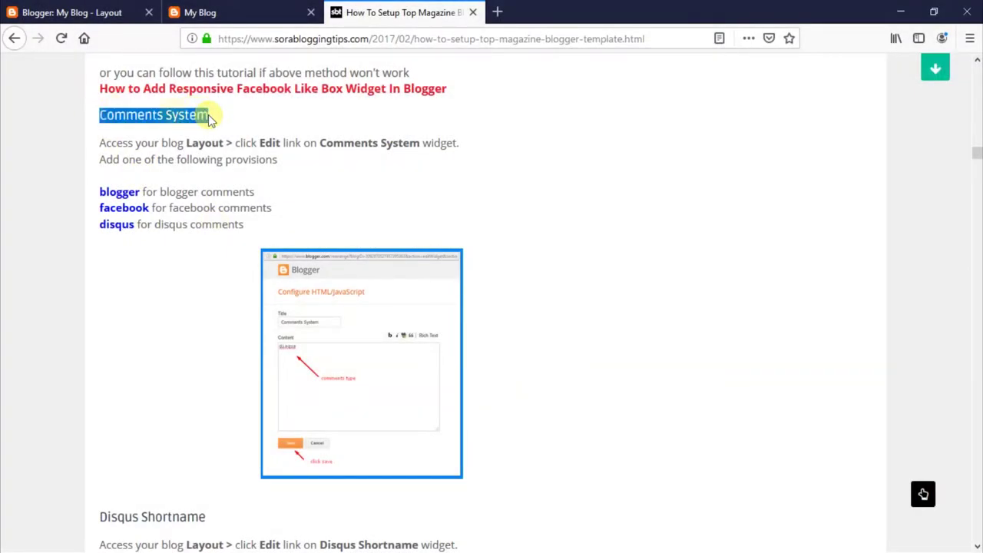
left_click(109, 117)
left_click_drag(110, 143, 281, 160)
left_click(228, 146)
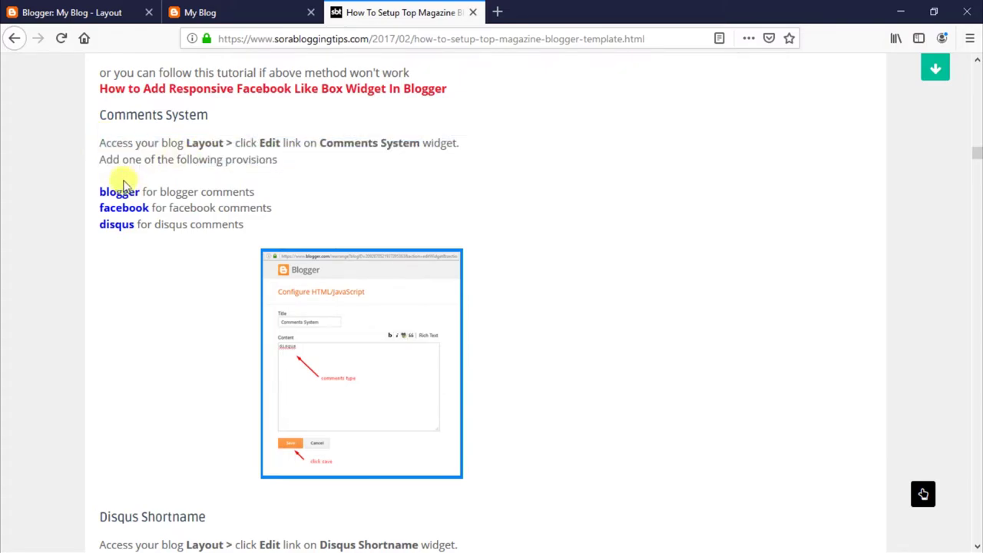
left_click_drag(99, 190, 244, 224)
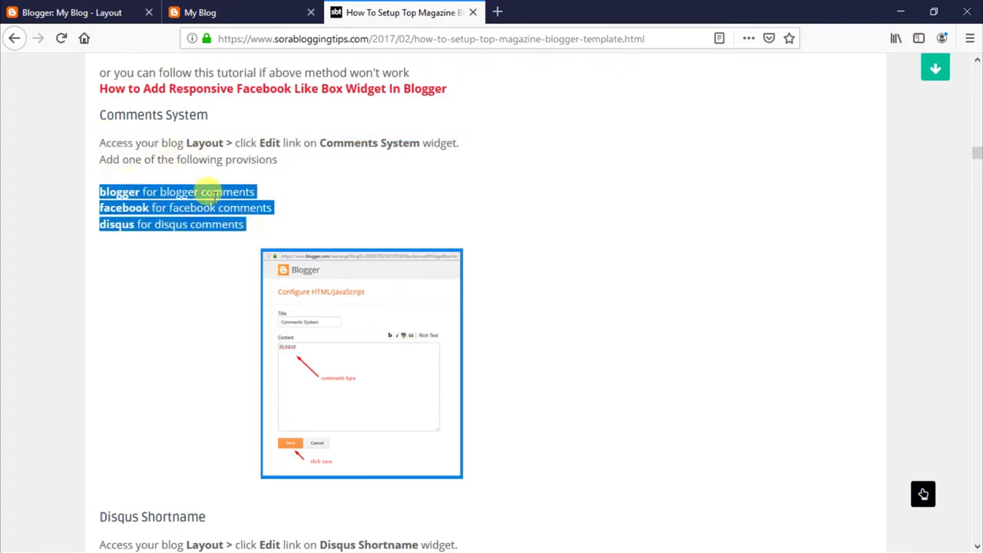
left_click(204, 192)
In the Blogger layout, set the Comments System gadget's content to "blogger" and save it
left_click(70, 8)
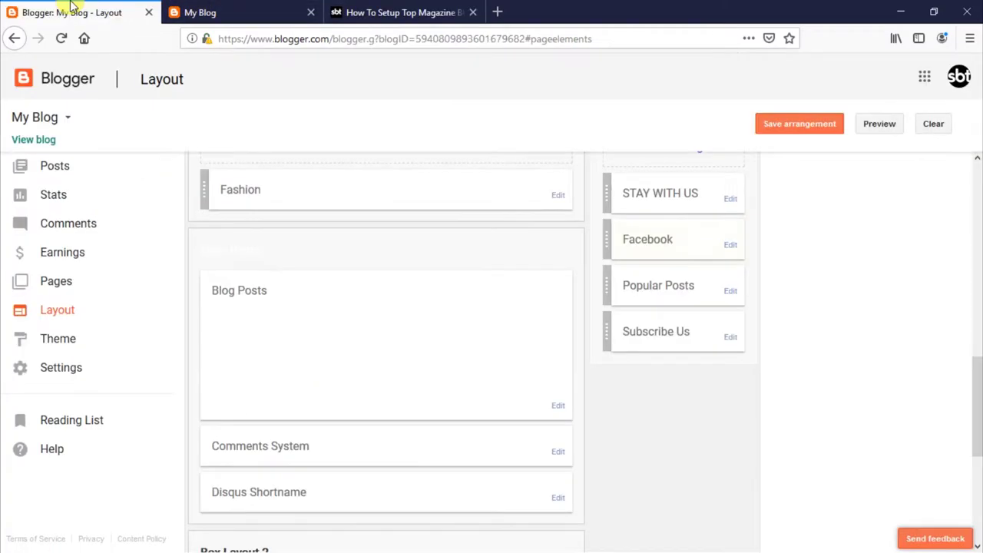
scroll(415, 319, "down", 2)
left_click(558, 322)
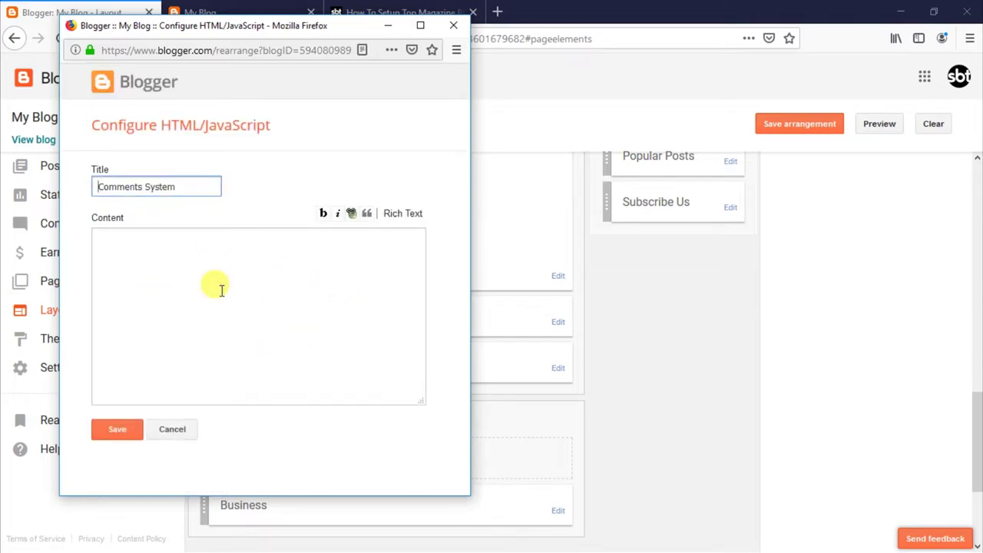
left_click(223, 300)
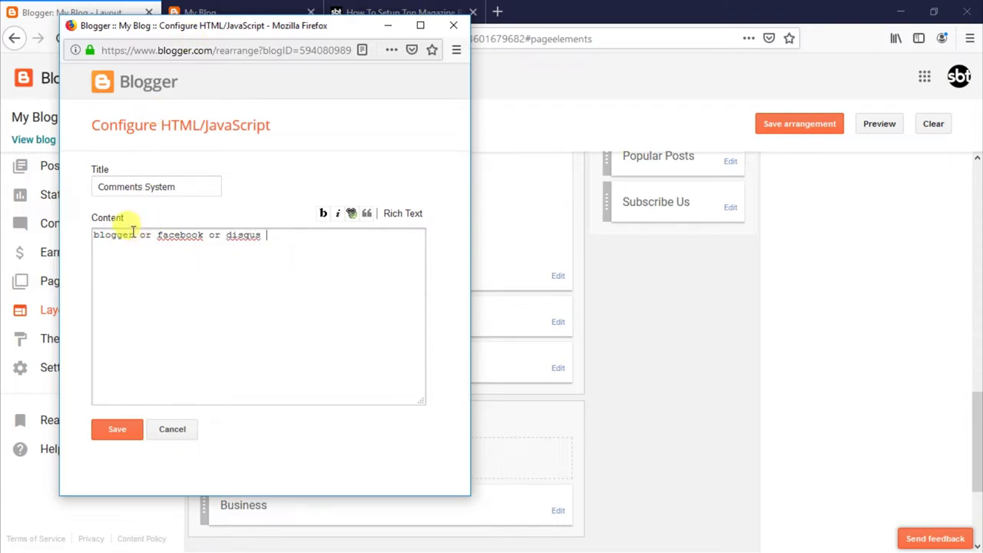
left_click_drag(137, 235, 293, 239)
key("BackSpace")
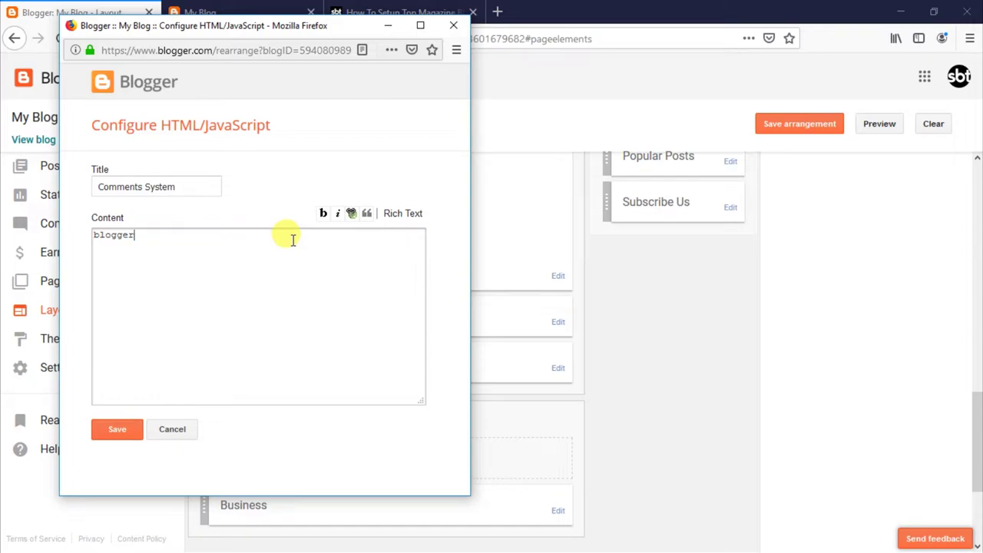
left_click(116, 443)
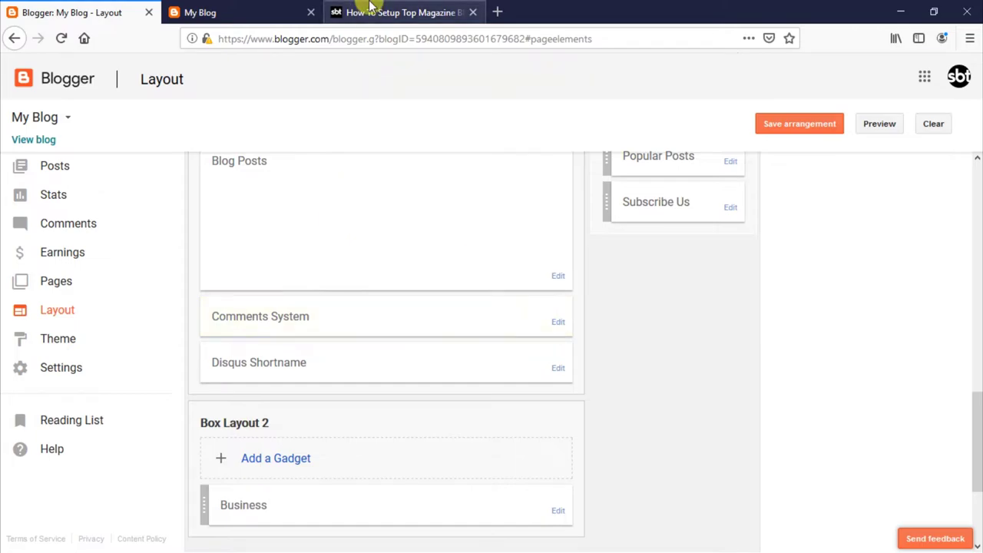
Open the Ray Ban lyrics post on the blog and examine the comment section at its end
left_click(370, 9)
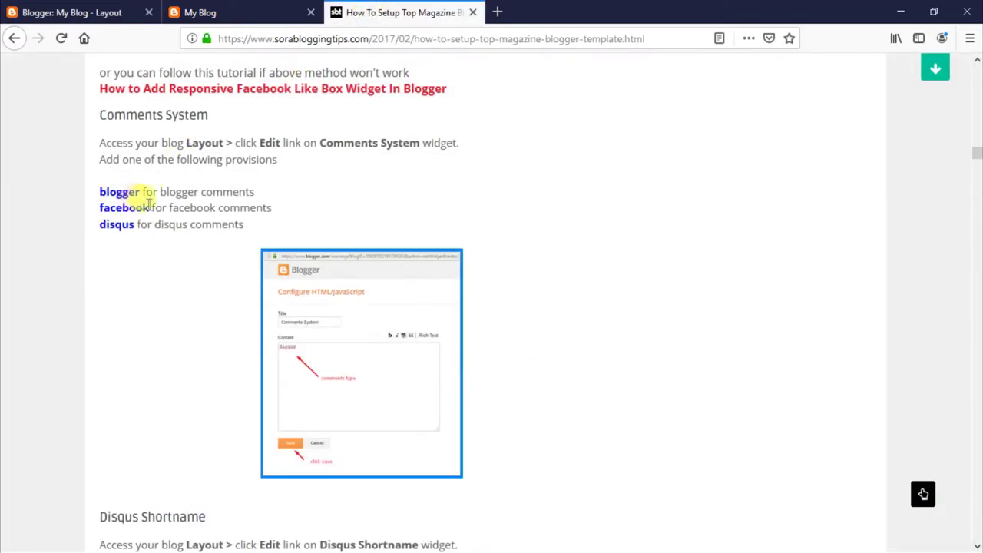
left_click(281, 8)
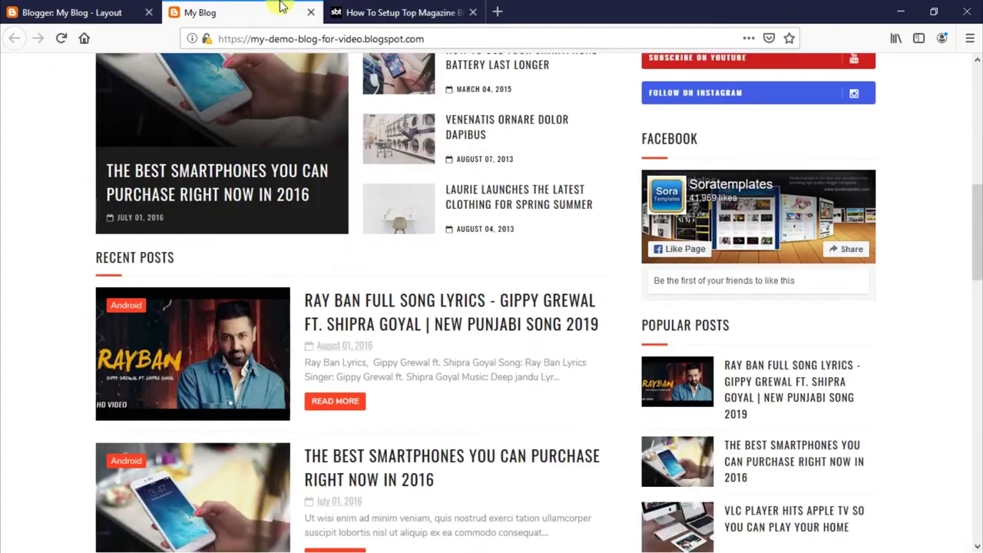
left_click(444, 301)
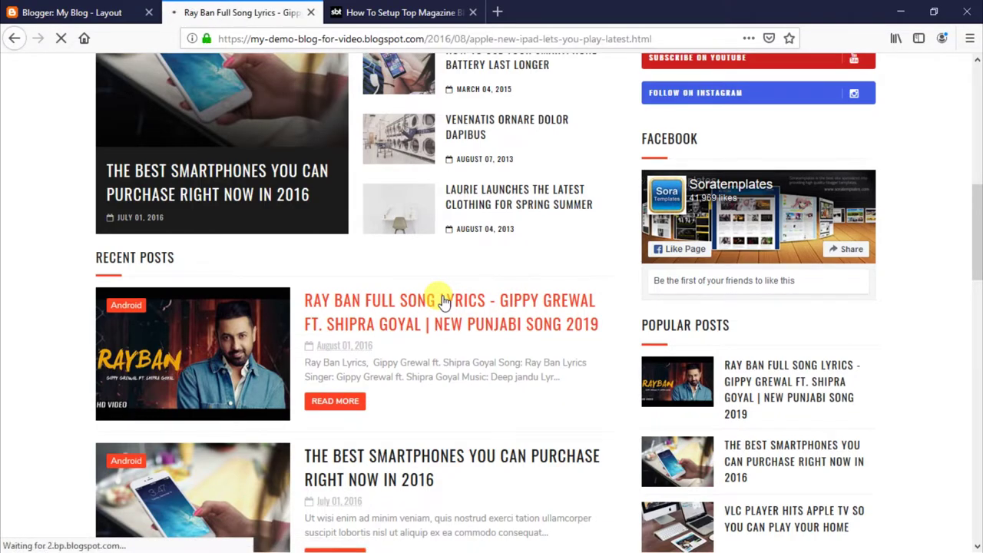
scroll(418, 284, "down", 2)
scroll(411, 288, "down", 10)
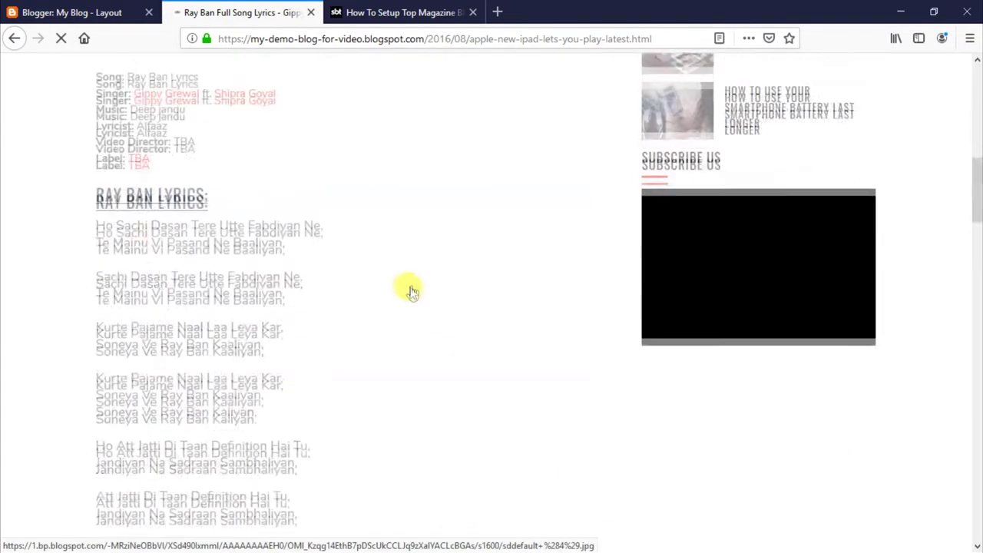
scroll(407, 269, "down", 15)
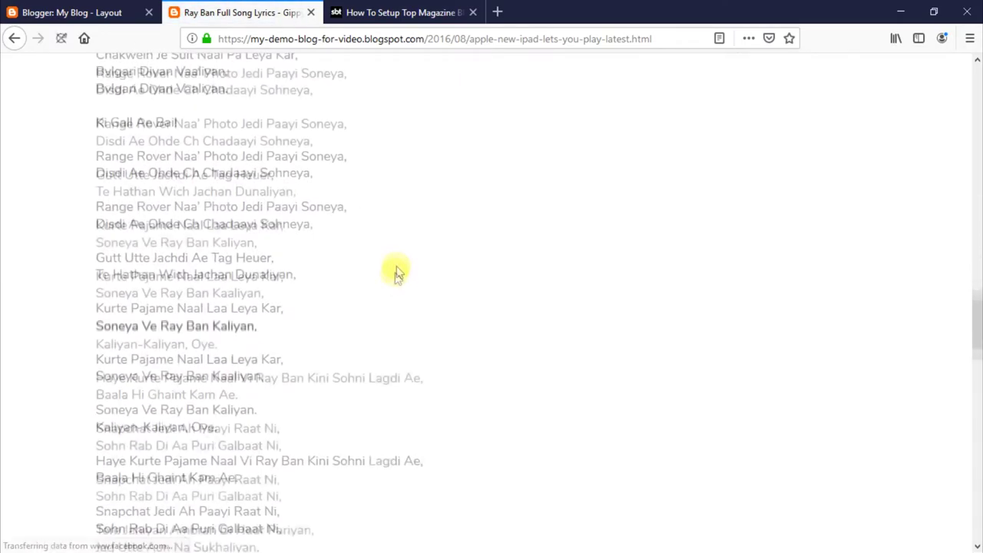
scroll(393, 280, "down", 10)
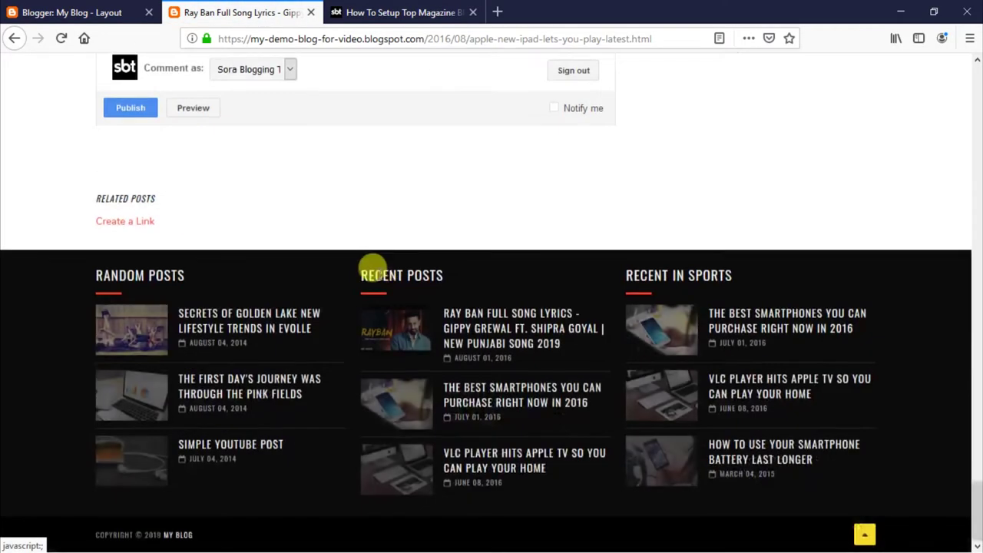
scroll(384, 253, "up", 4)
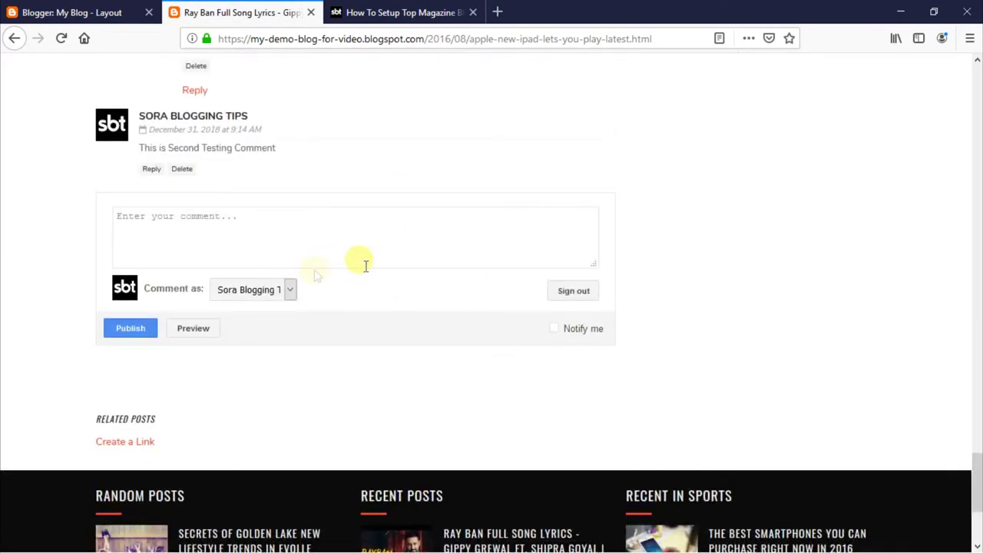
scroll(307, 272, "up", 6)
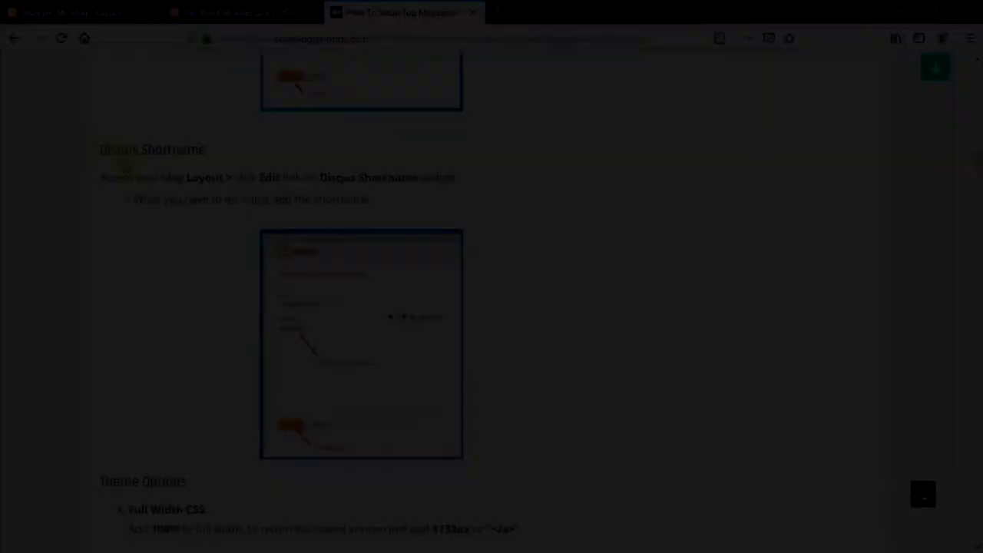
Read the guide's Disqus Shortname instructions on adding the shortname to the widget
left_click_drag(98, 144, 203, 146)
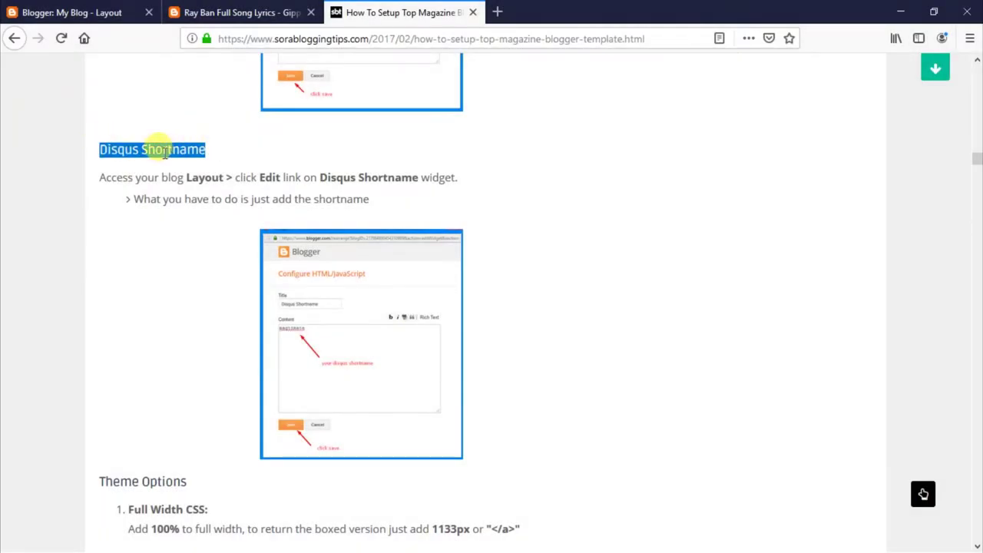
left_click(98, 172)
left_click_drag(101, 178, 456, 177)
left_click(141, 198)
left_click_drag(137, 199, 377, 198)
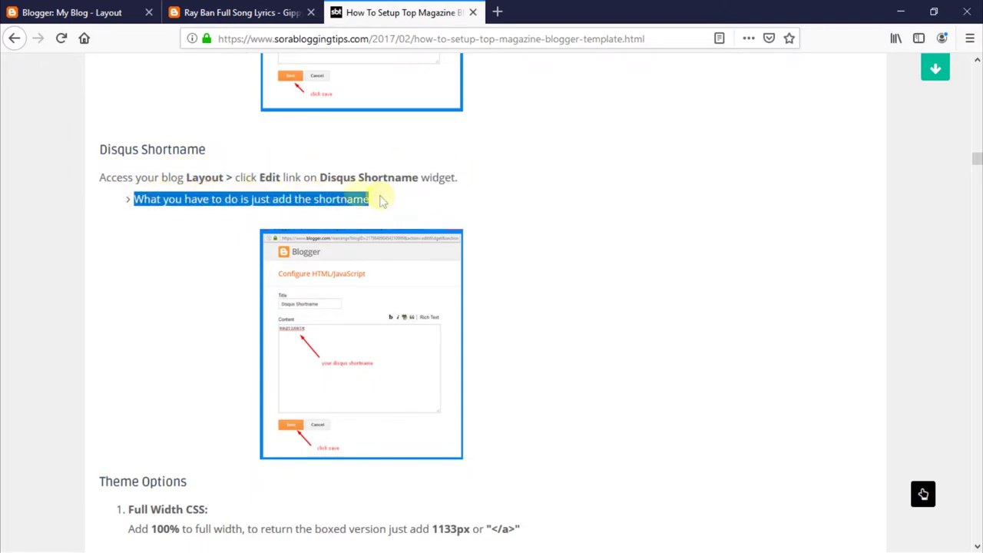
left_click(347, 194)
In the Blogger layout, open the Disqus Shortname gadget, clear all of its content and save it
left_click(53, 9)
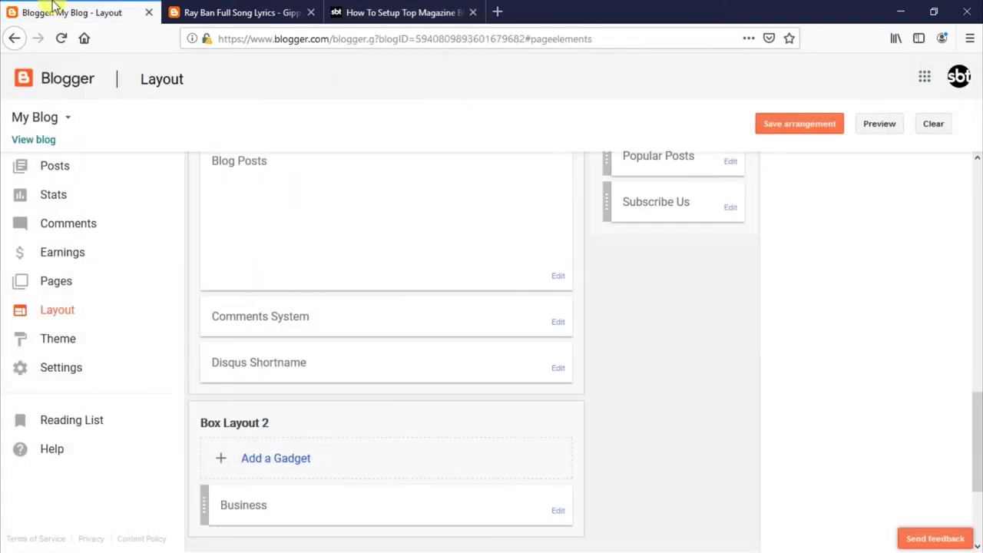
left_click(559, 369)
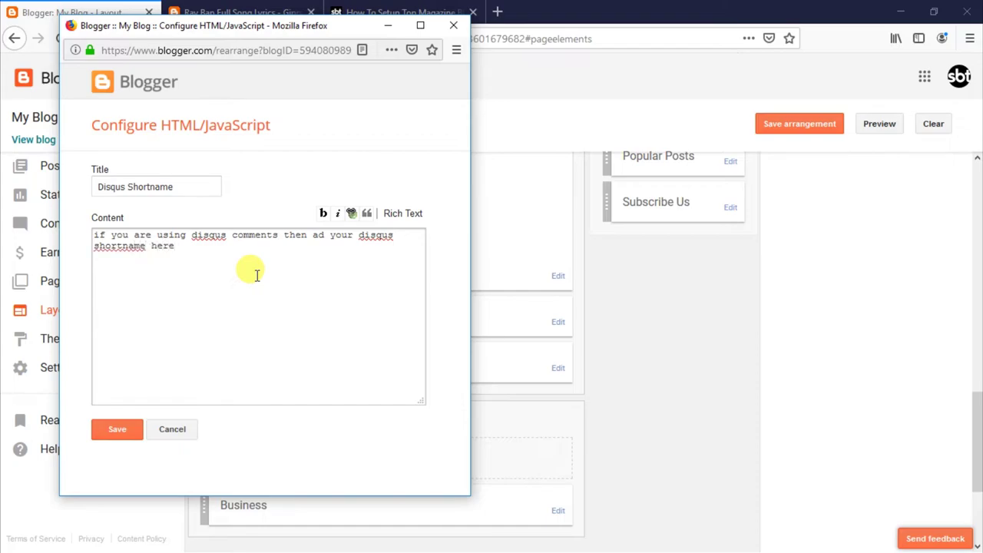
left_click_drag(256, 275, 167, 263)
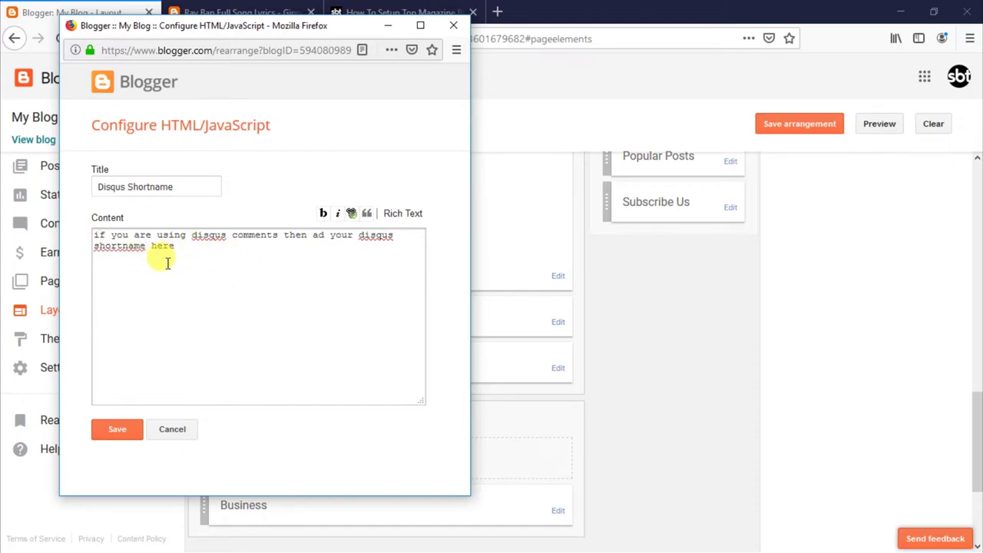
key("ctrl+a")
key("BackSpace")
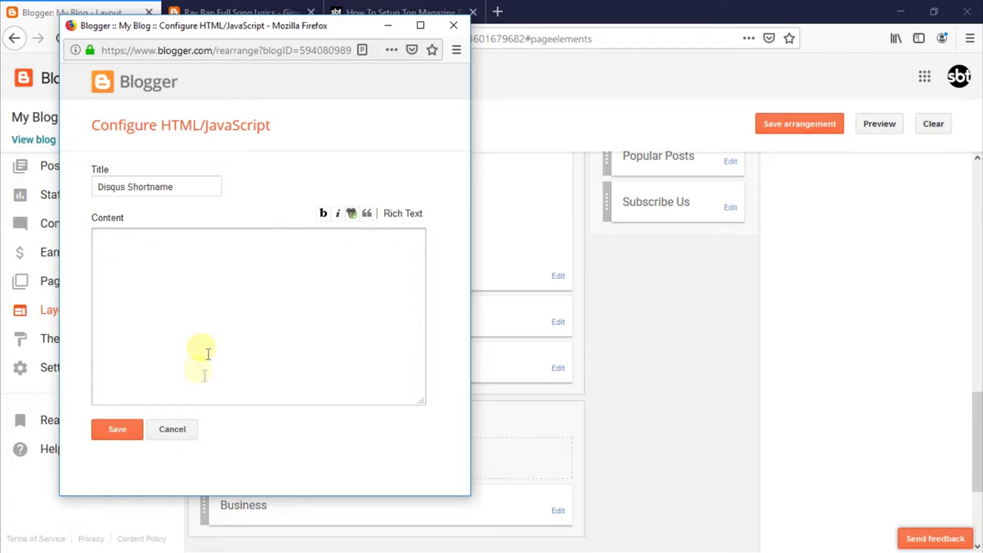
left_click(123, 429)
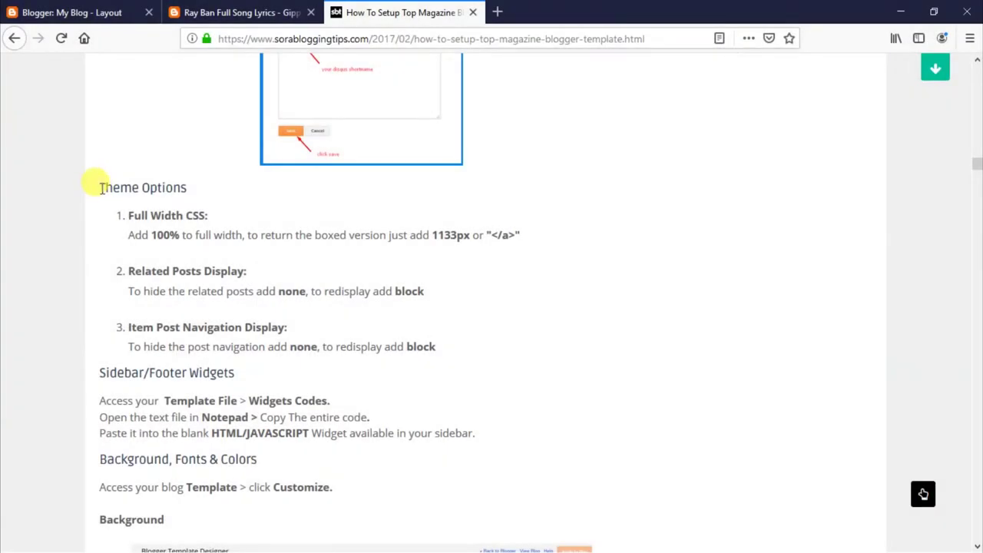
Read the guide's Theme Options on Full Width CSS, Related Posts Display and Item Post Navigation Display
left_click_drag(101, 188, 196, 192)
left_click(122, 204)
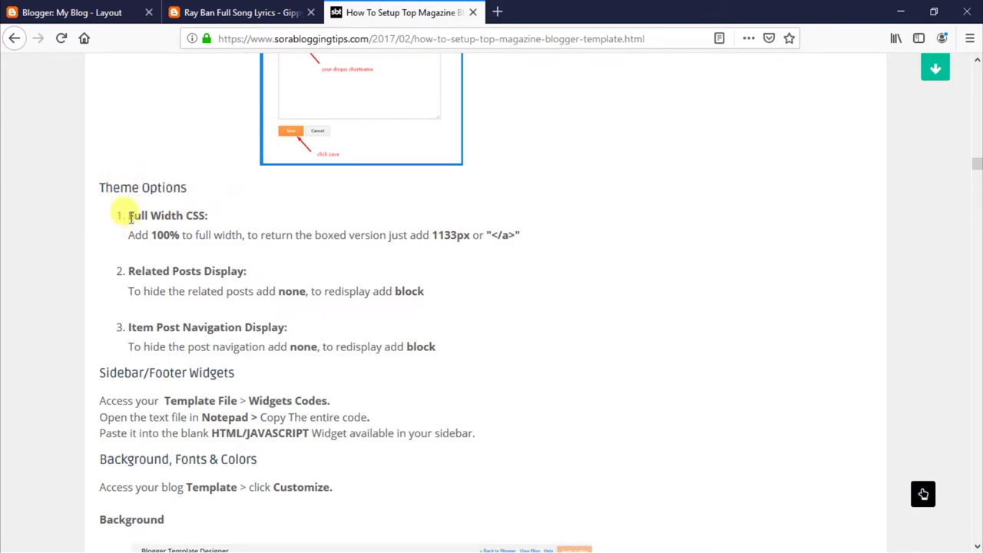
left_click_drag(132, 215, 530, 236)
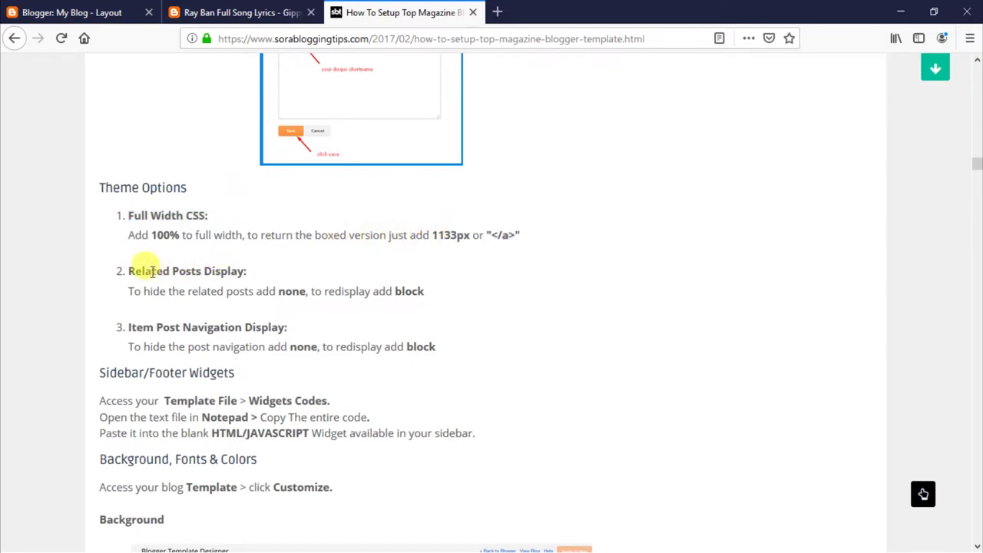
left_click_drag(129, 271, 428, 289)
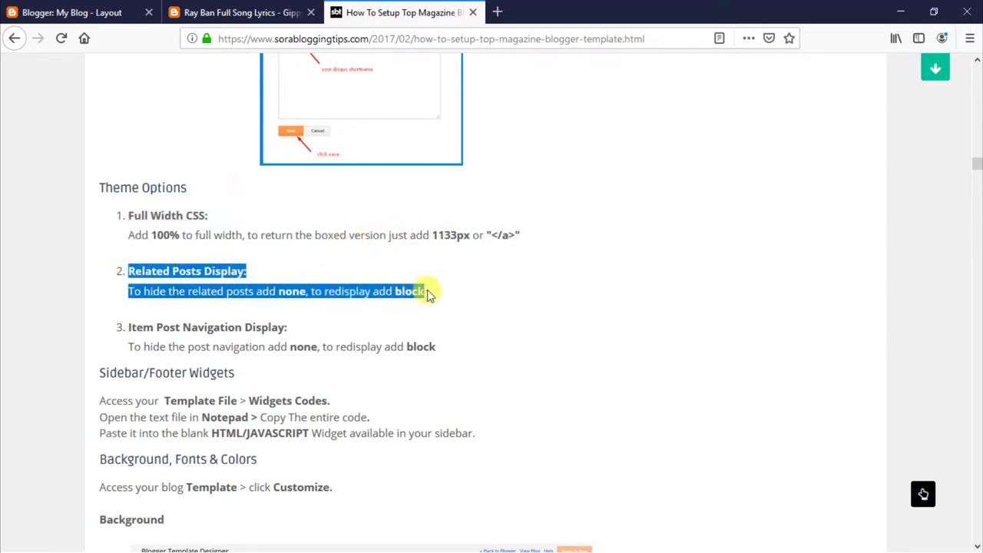
left_click(204, 278)
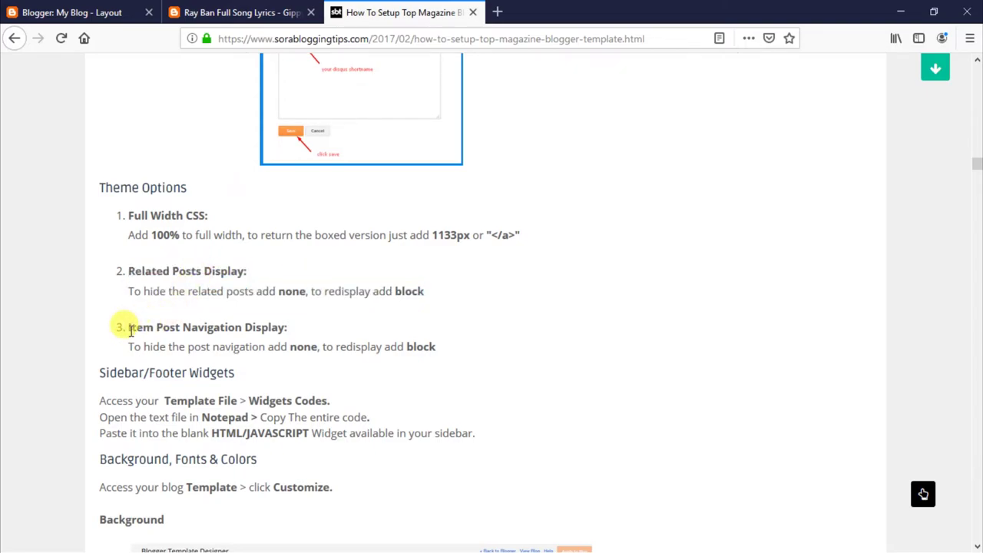
left_click_drag(128, 327, 433, 346)
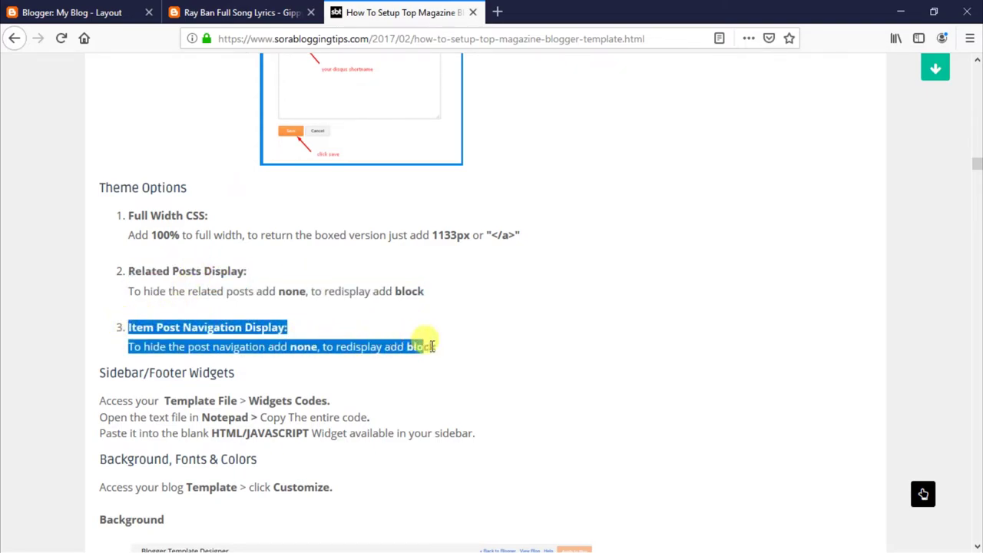
left_click(259, 325)
In the Blogger layout, open the Full Width CSS theme option and save it with its content left empty
left_click(137, 11)
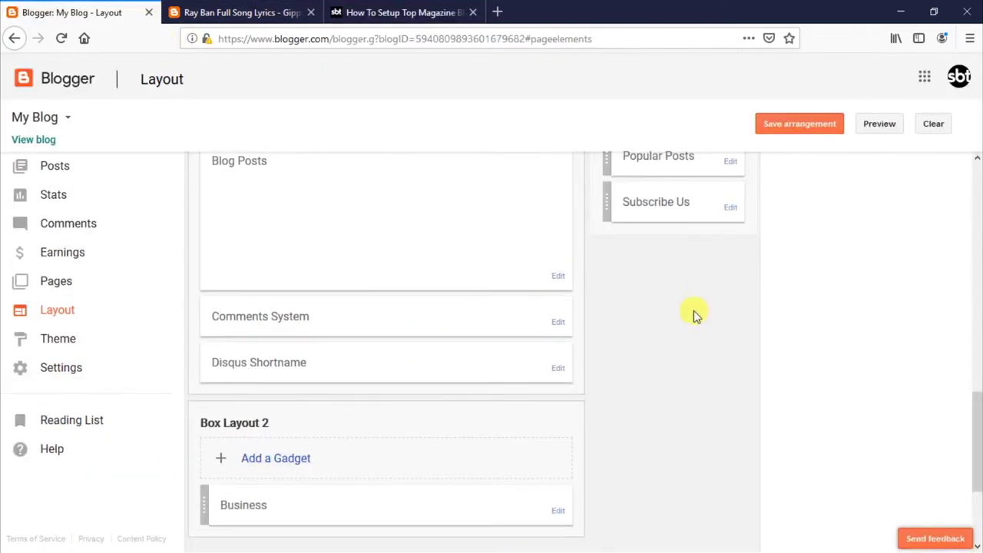
scroll(694, 310, "up", 10)
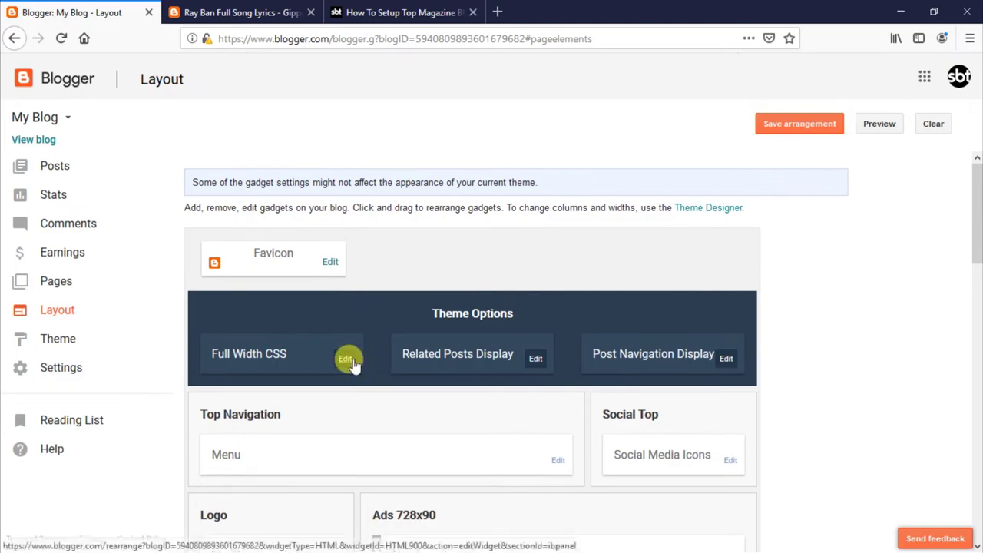
left_click(345, 359)
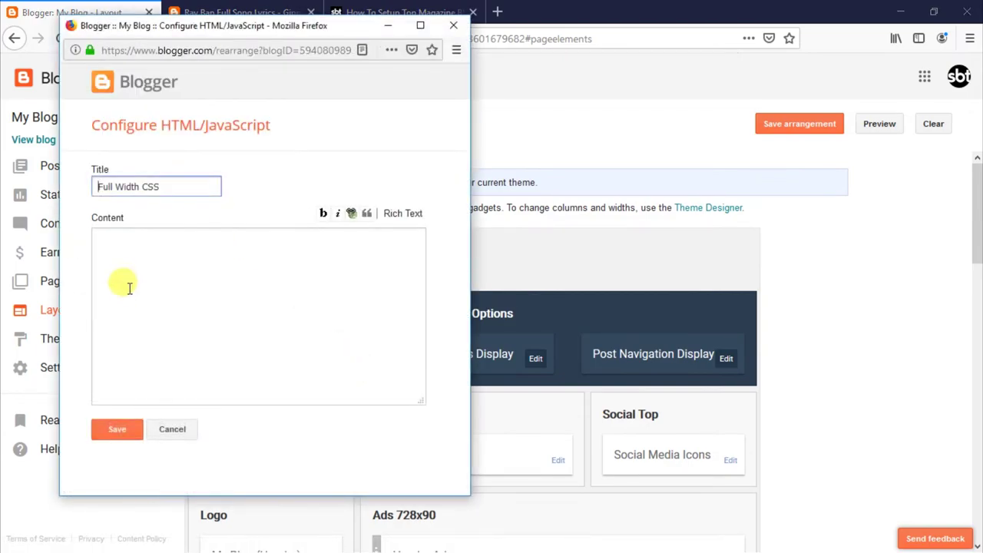
left_click(161, 280)
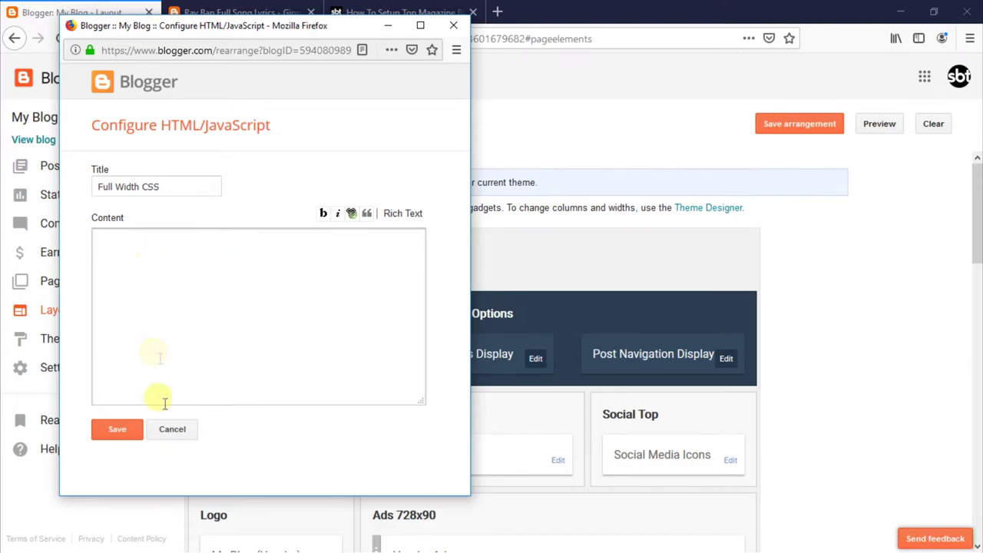
left_click(129, 428)
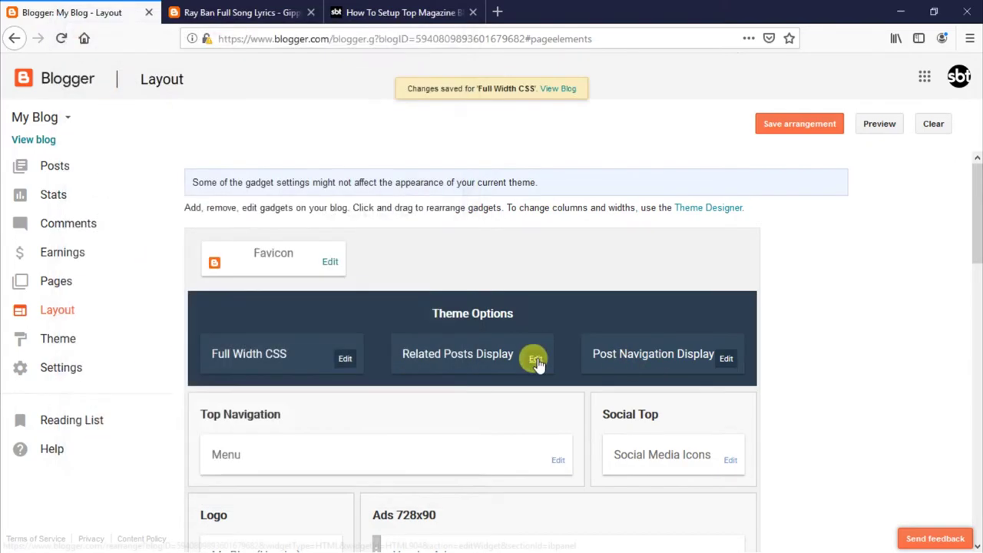
Open the Related Posts Display theme option and save it with its content left empty
left_click(534, 358)
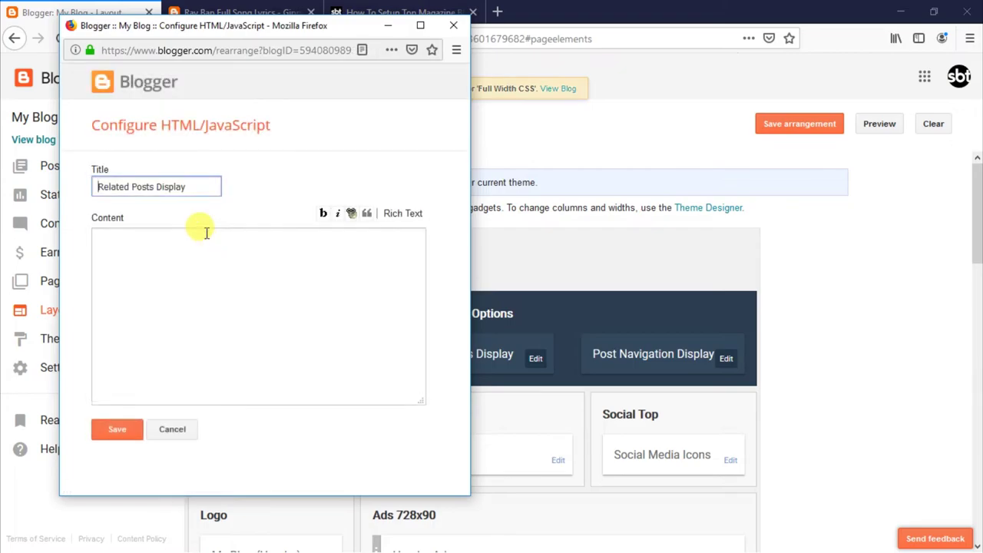
left_click(208, 275)
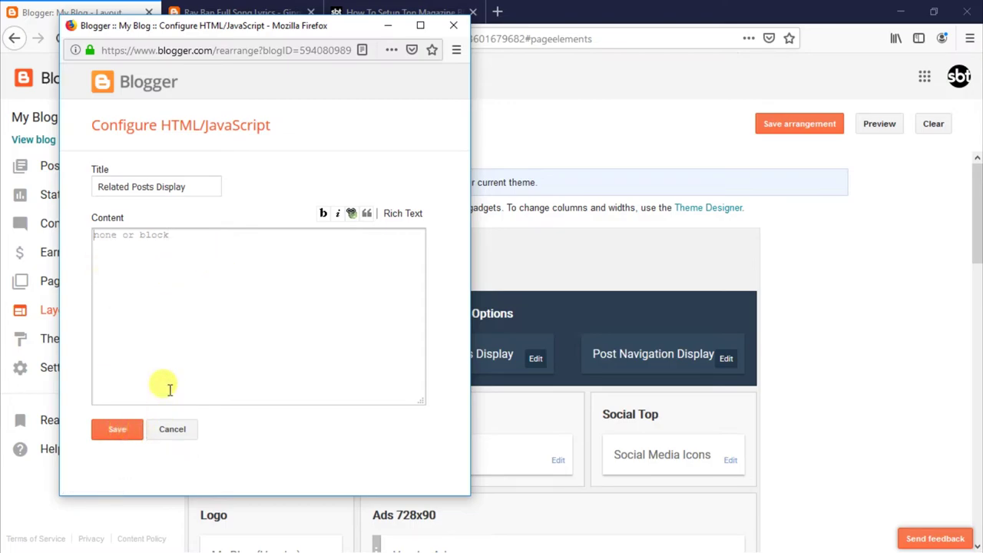
left_click(135, 429)
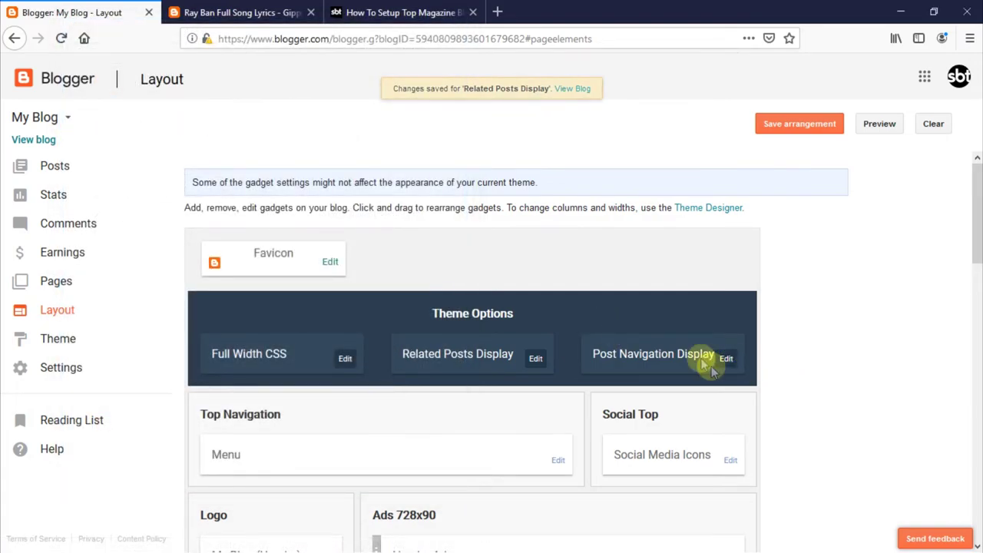
Set the content of the Post Navigation Display theme option to none and save it
left_click(726, 358)
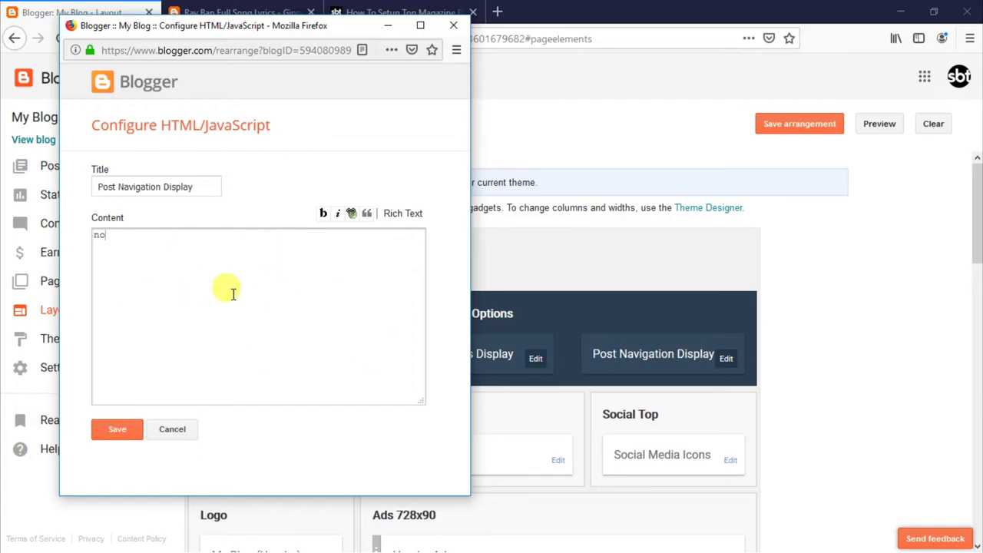
type("e")
left_click(129, 434)
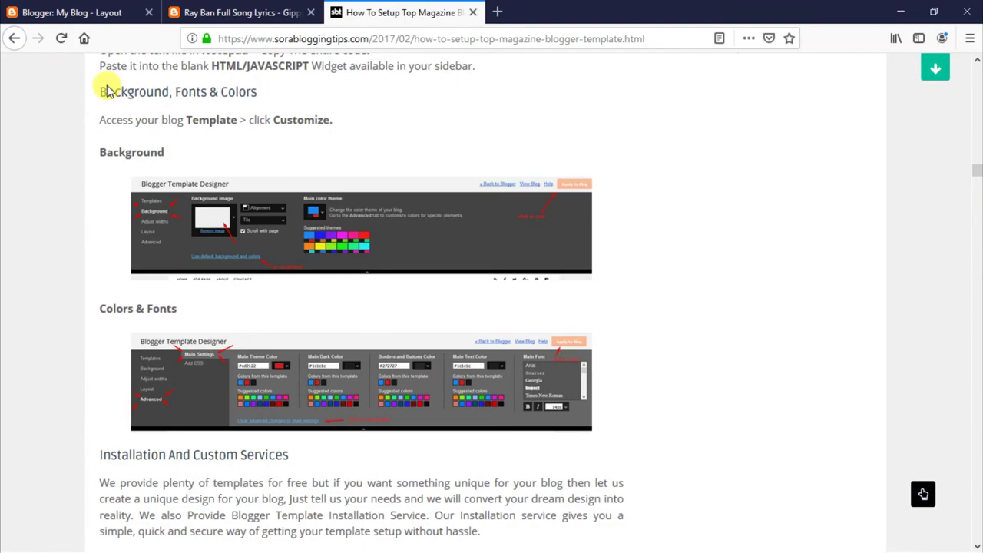
Read the guide's Background, Fonts & Colors section on customizing the template's background, colors and fonts
left_click_drag(103, 86, 259, 88)
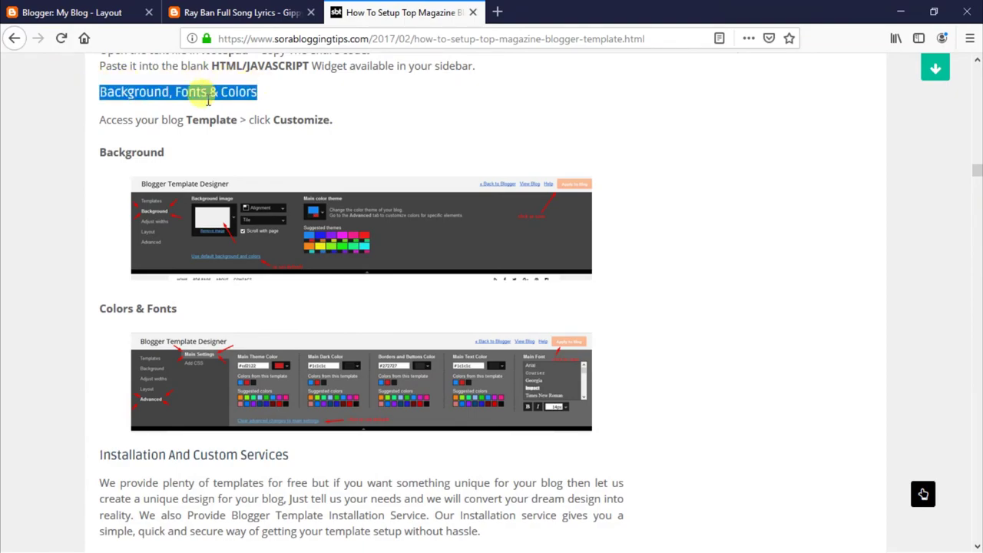
left_click(113, 134)
left_click_drag(101, 119, 187, 149)
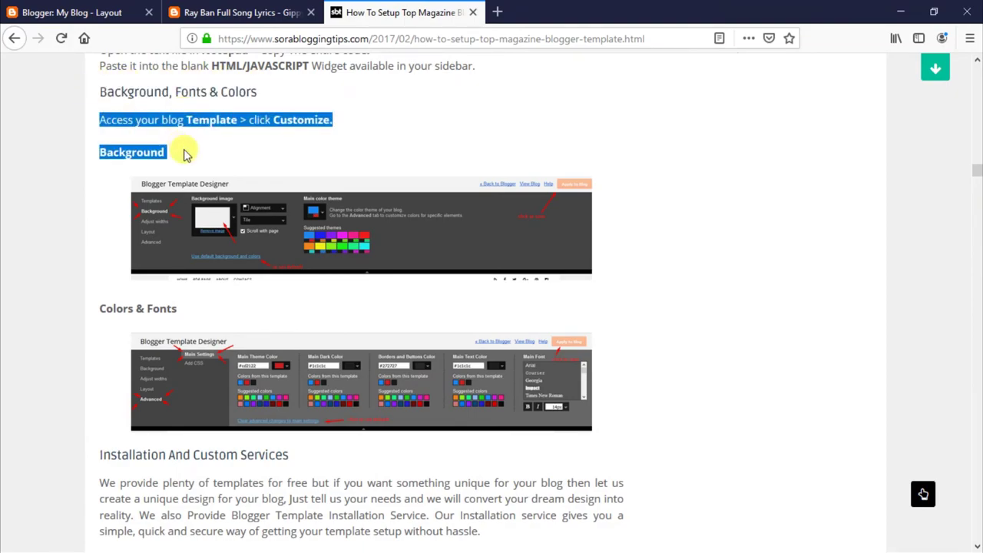
left_click(154, 119)
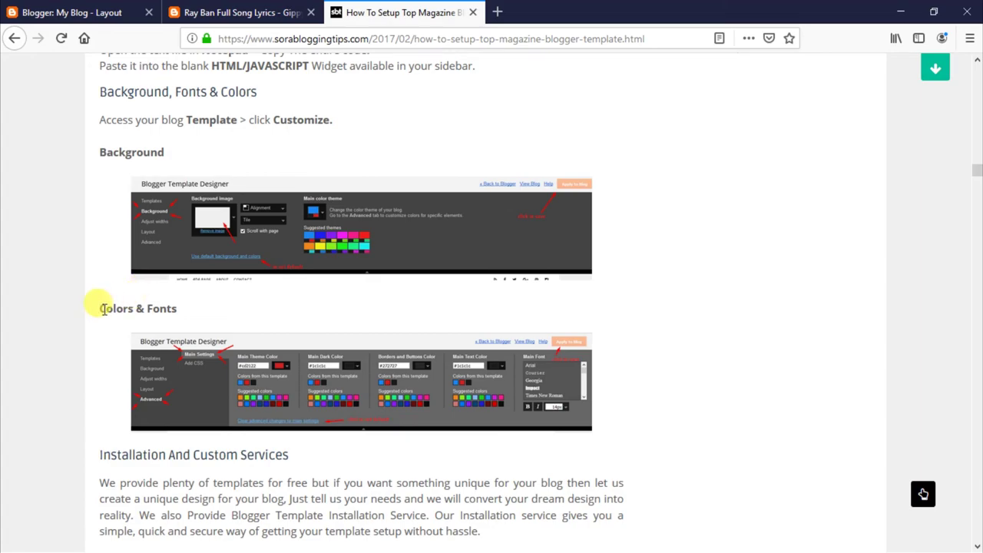
left_click_drag(103, 309, 180, 309)
left_click(145, 308)
Return to the Blogger dashboard and open the blog's current theme for customization in the Theme Designer
left_click(73, 9)
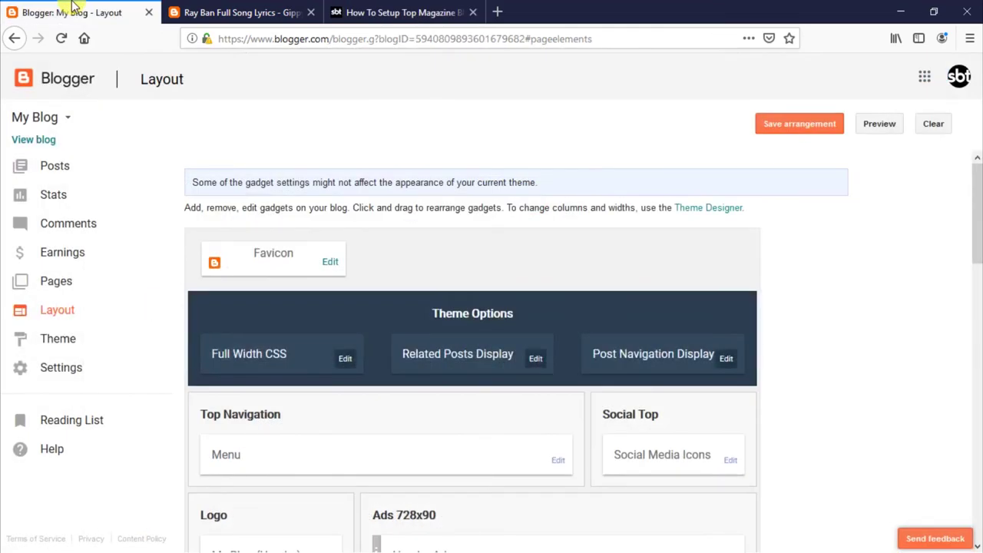
scroll(586, 457, "down", 5)
left_click(103, 353)
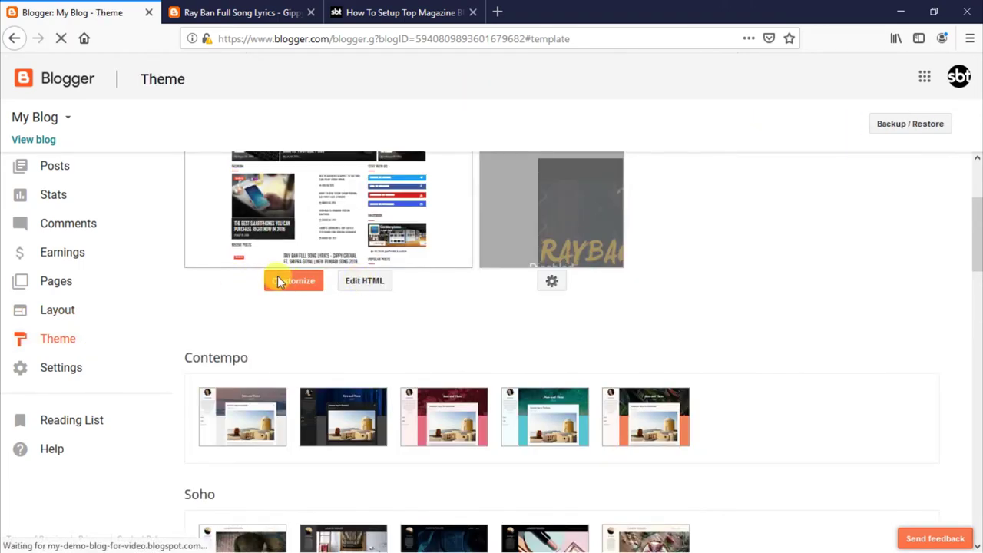
left_click(278, 282)
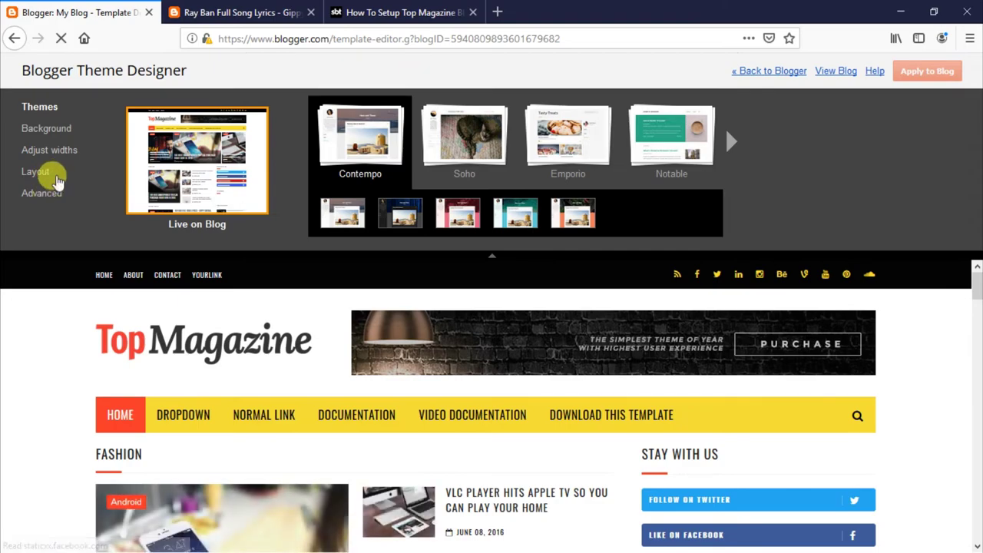
Set the advanced colors to #1e87f0 main theme, #0e0e0e main dark, #7e2113 borders and buttons and #0e0e0e main text, and apply them to the blog
left_click(55, 176)
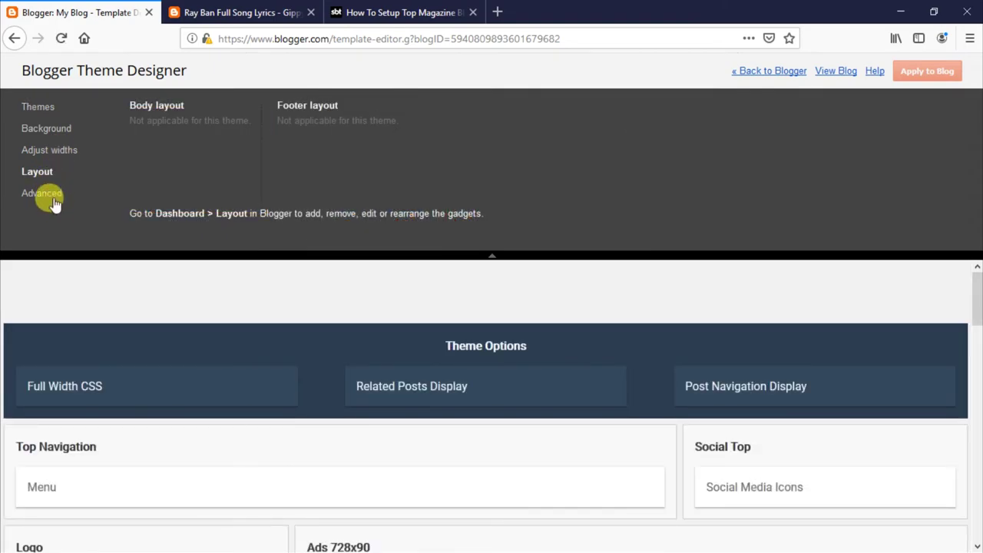
left_click(52, 195)
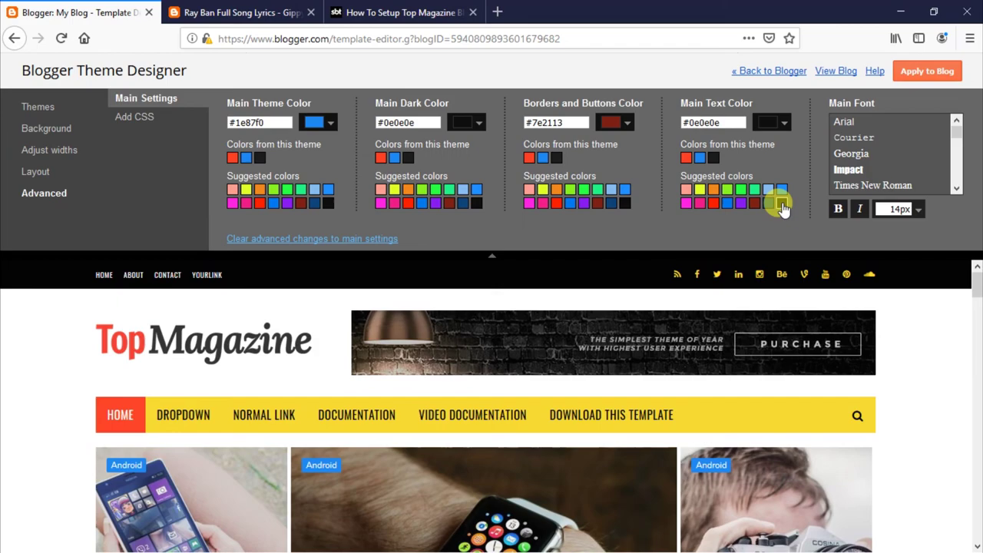
left_click(930, 76)
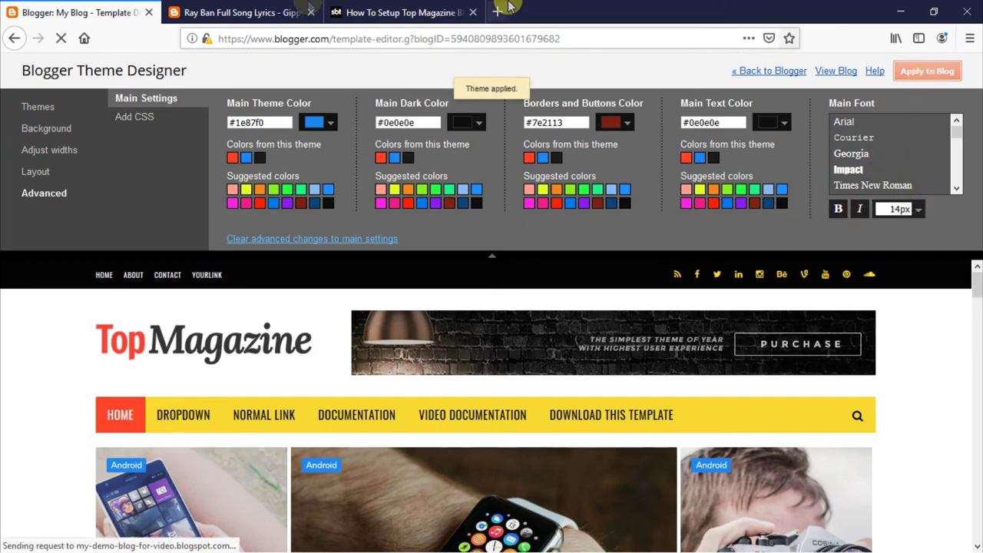
Go from the Ray Ban lyrics post to the blog's homepage and examine how the new theme colors look
left_click(281, 11)
scroll(62, 138, "up", 15)
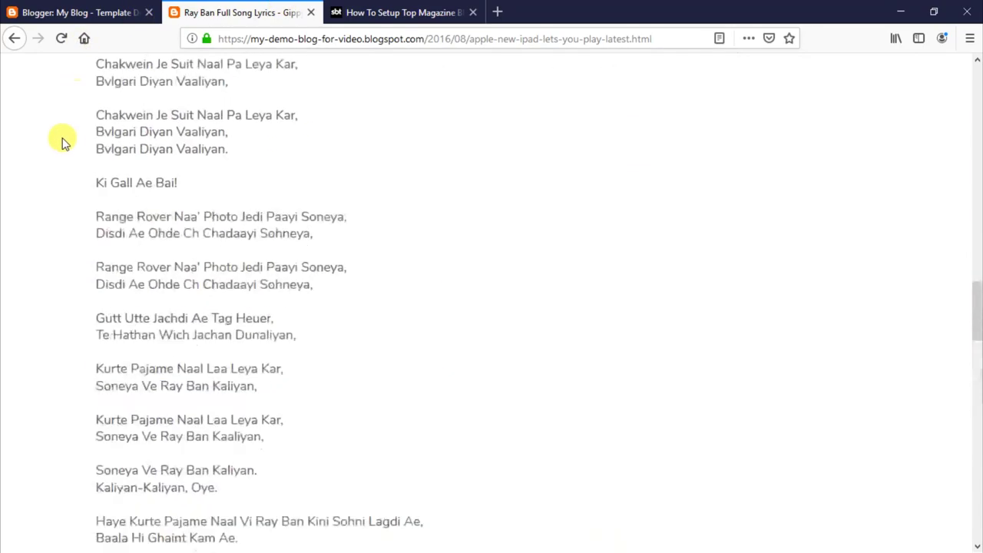
scroll(62, 140, "up", 2)
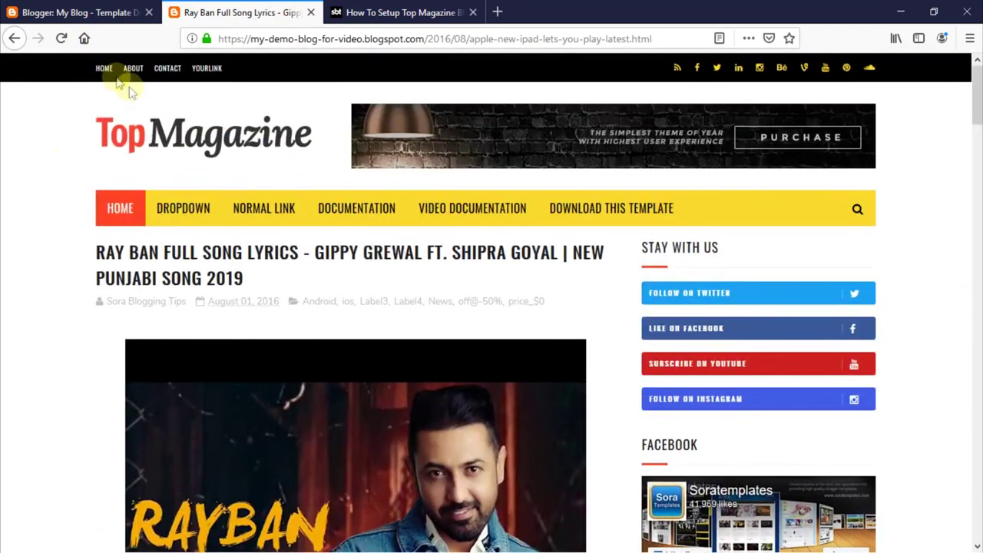
left_click(144, 129)
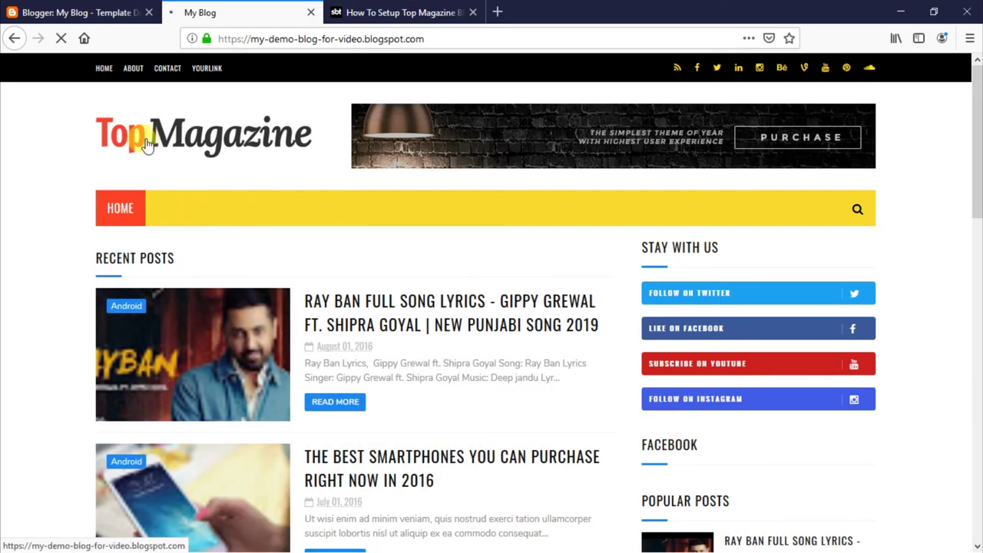
scroll(91, 160, "down", 8)
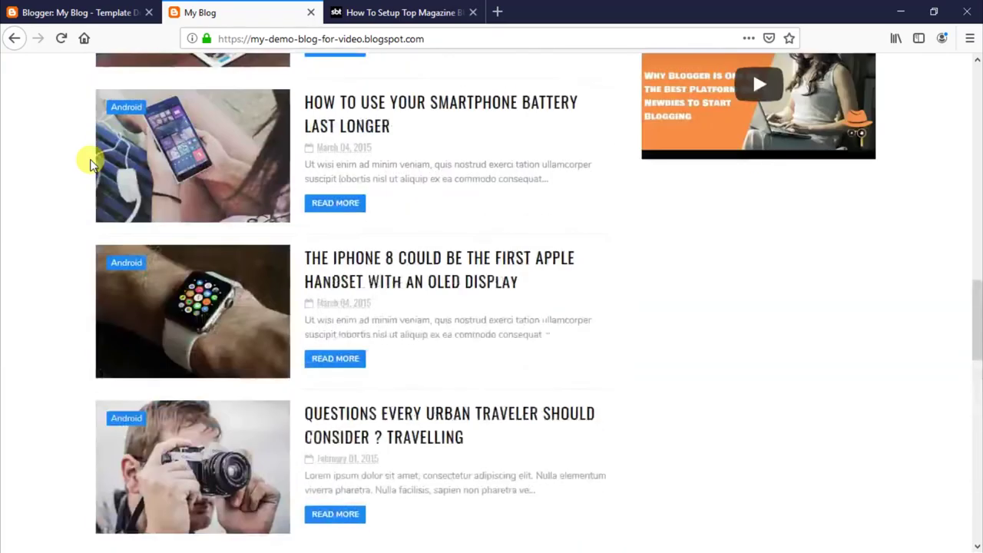
scroll(88, 160, "up", 8)
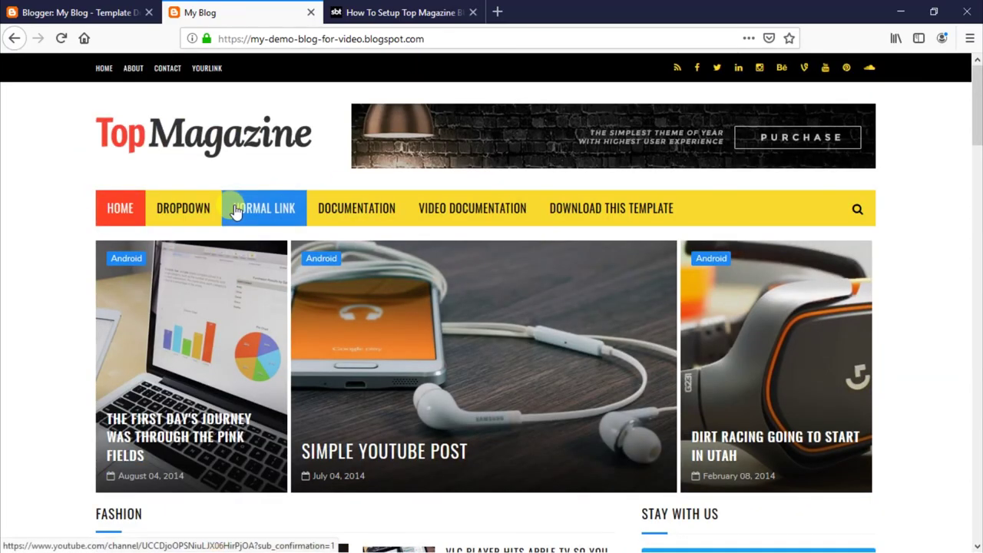